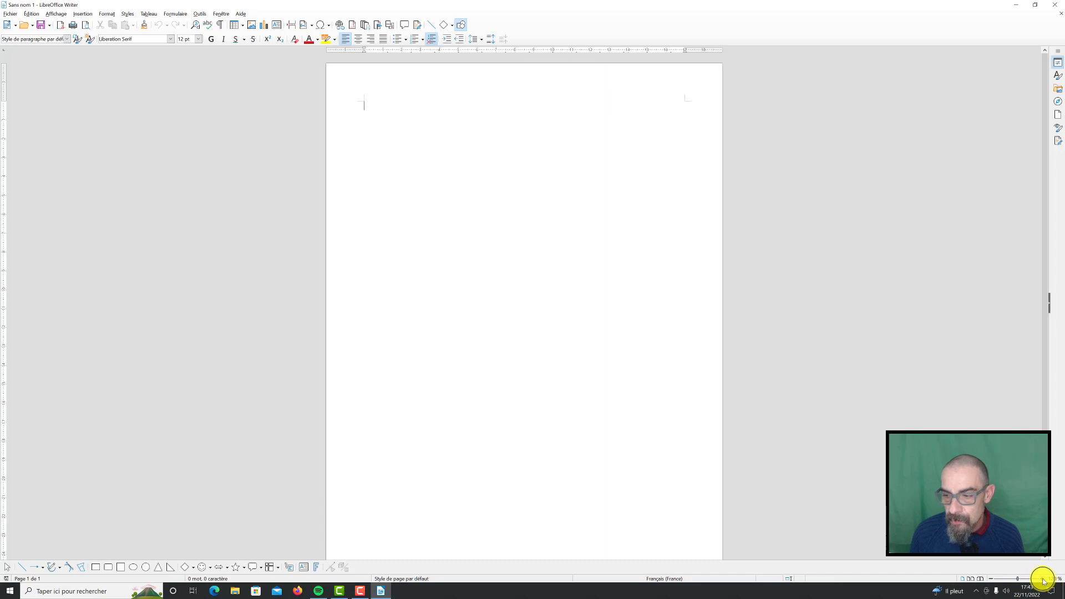
Insert a text box about 9.3 cm wide and 13.4 cm high, starting at the top-left corner of the page margins
click(1044, 580)
click(1045, 580)
click(1044, 580)
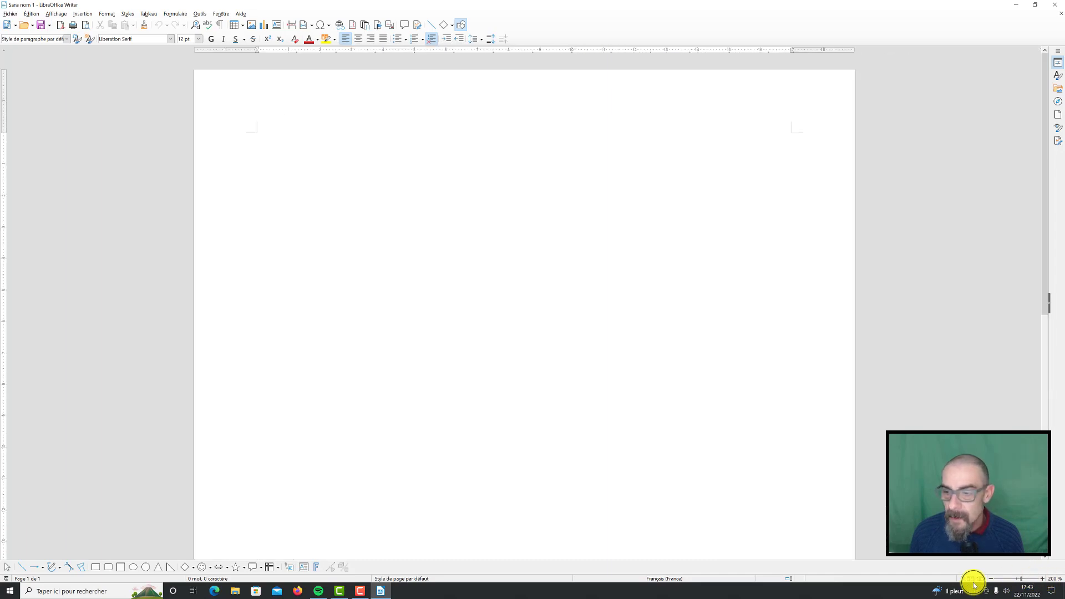
click(992, 580)
click(992, 580)
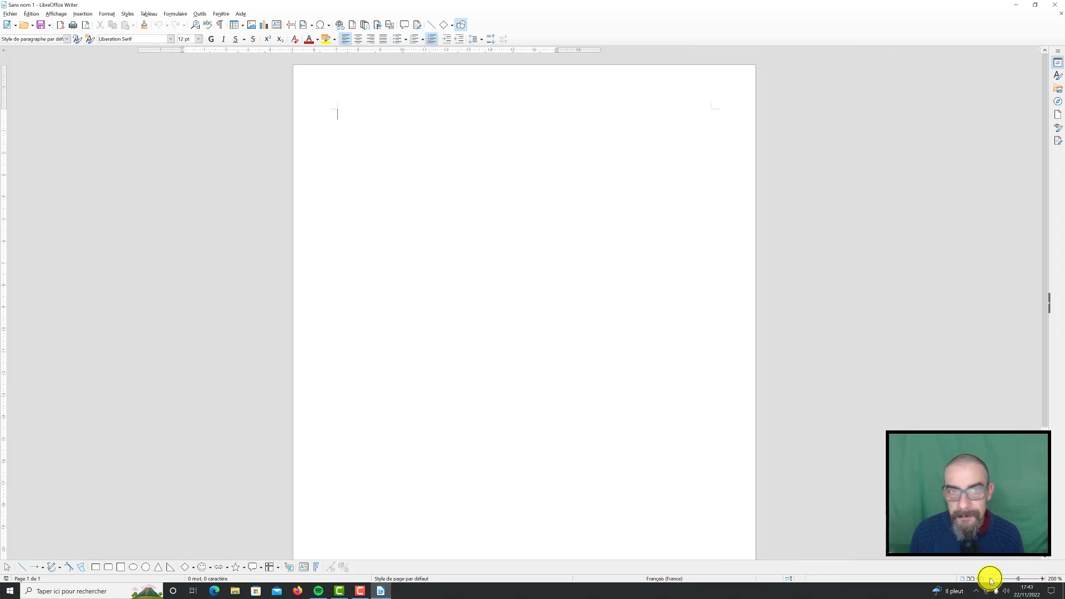
click(991, 579)
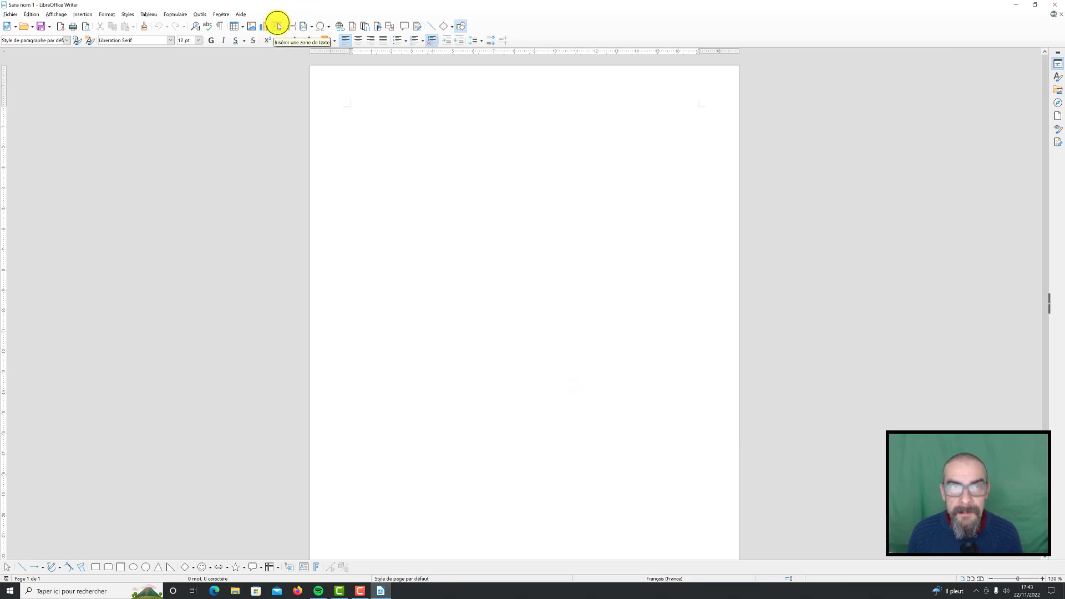
click(279, 26)
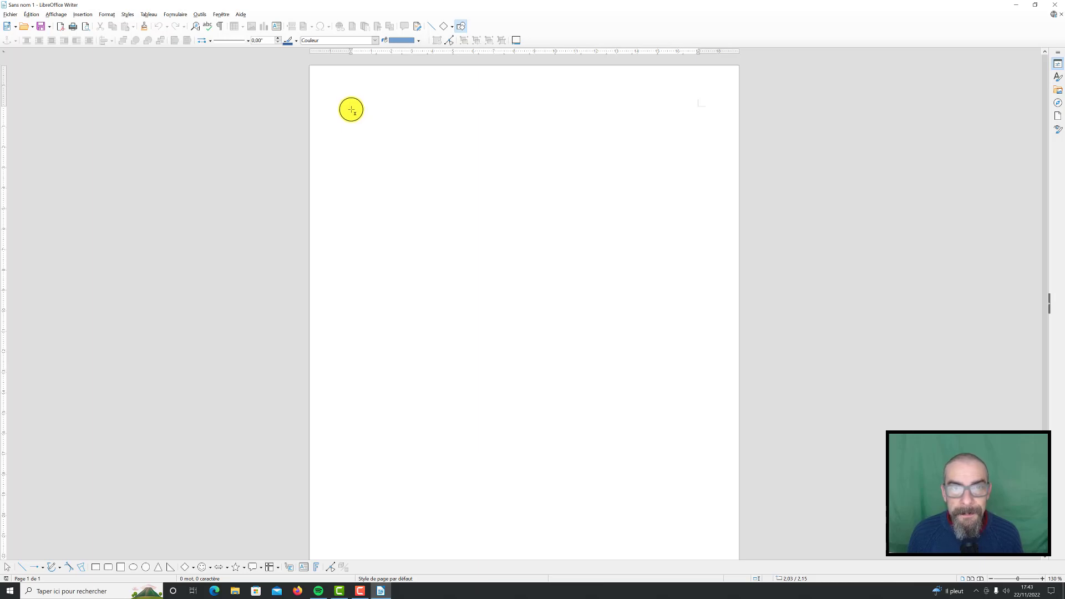
drag(351, 109, 541, 385)
click(506, 449)
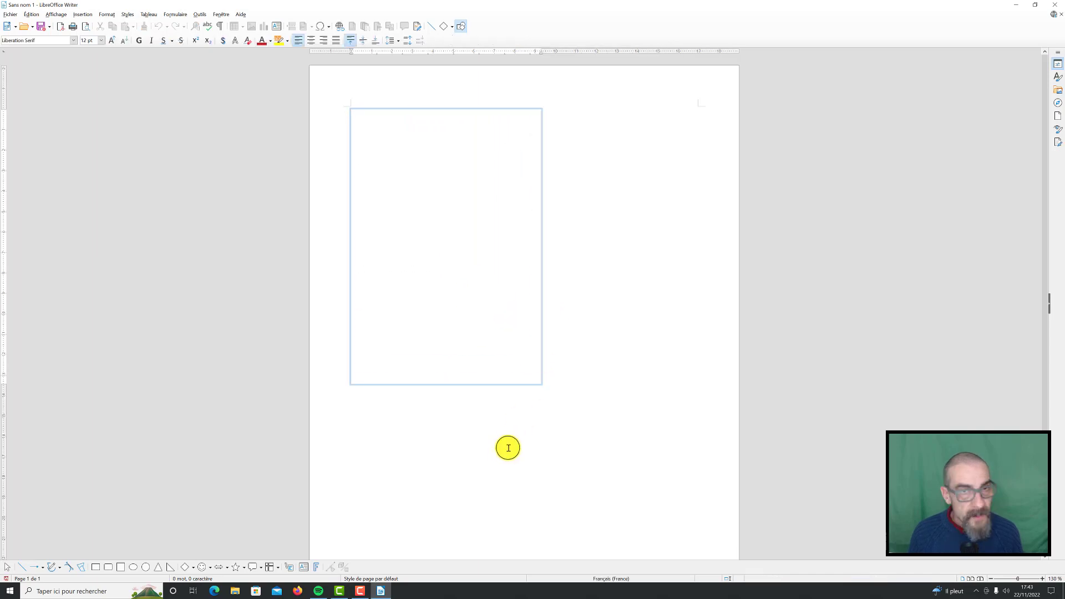
Enter "Entrée" and "Potage" in the text box as separate lines with a blank line between them
click(351, 115)
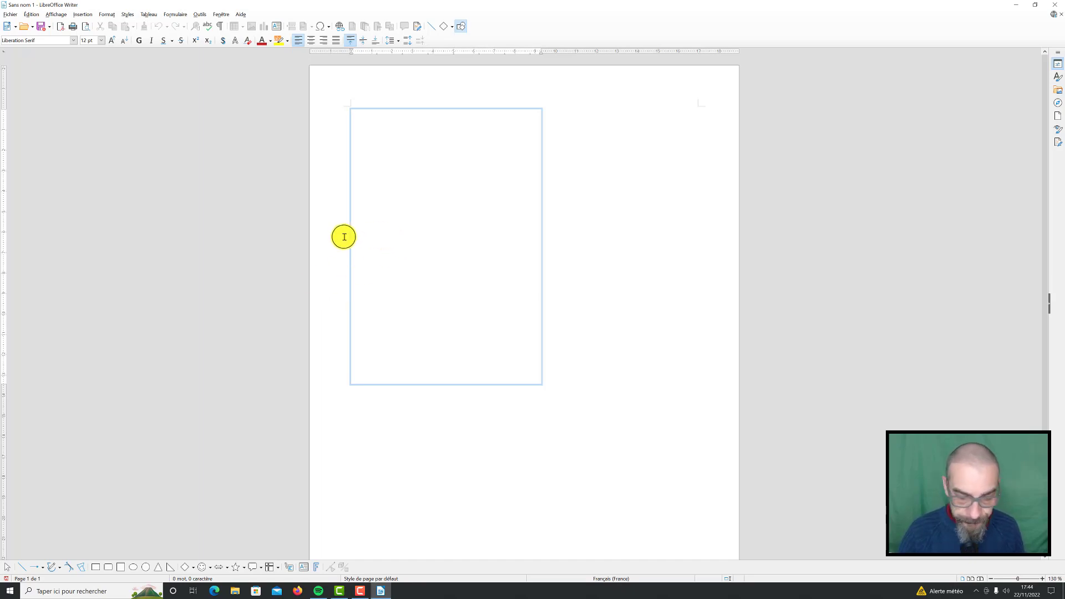
text(Entrée)
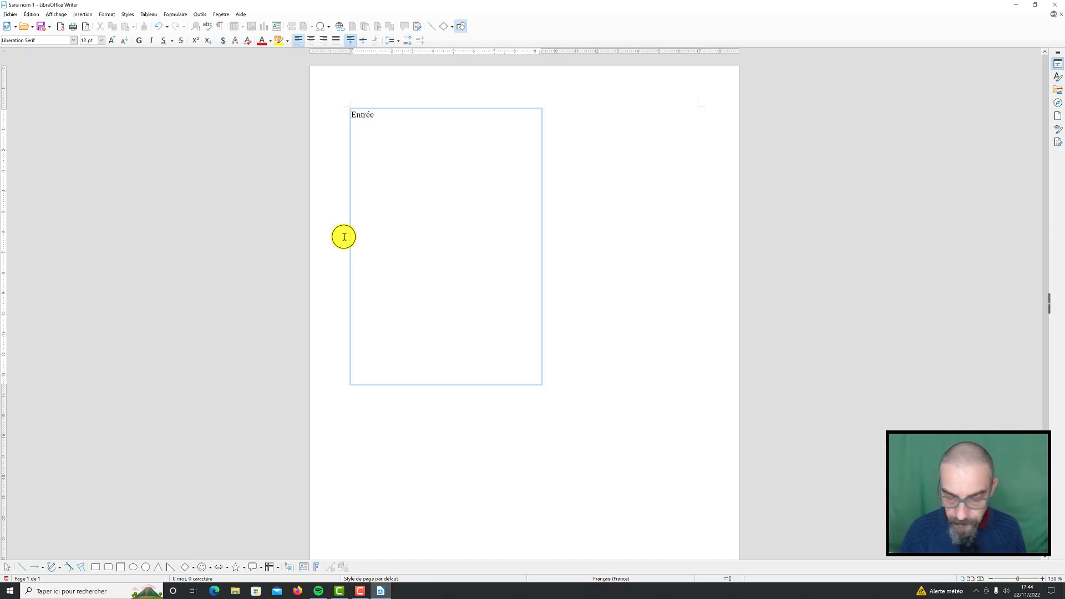
key(Return)
text(Potage)
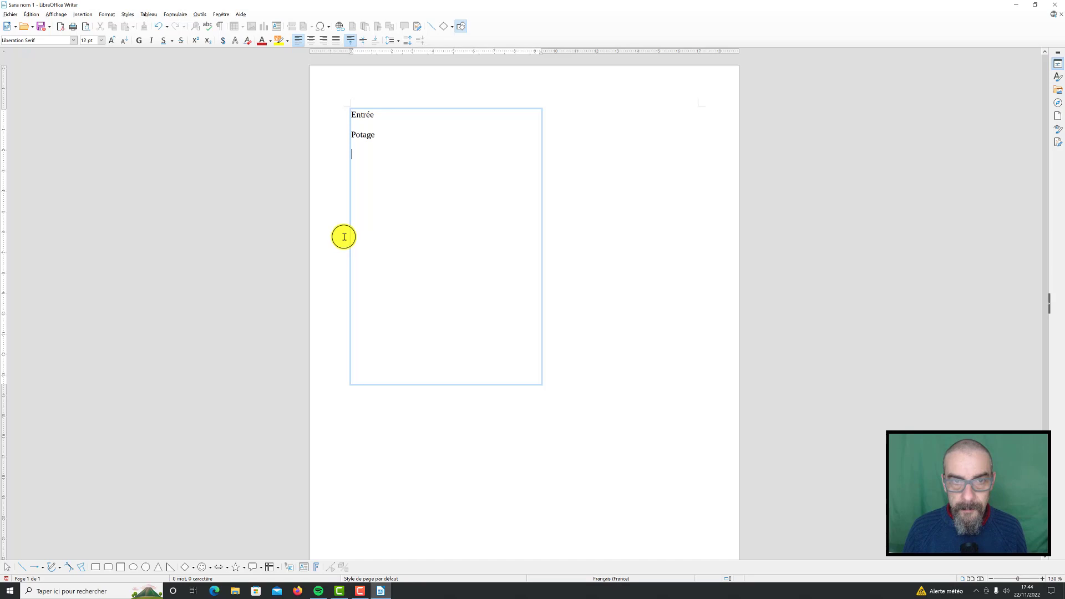
key(Return)
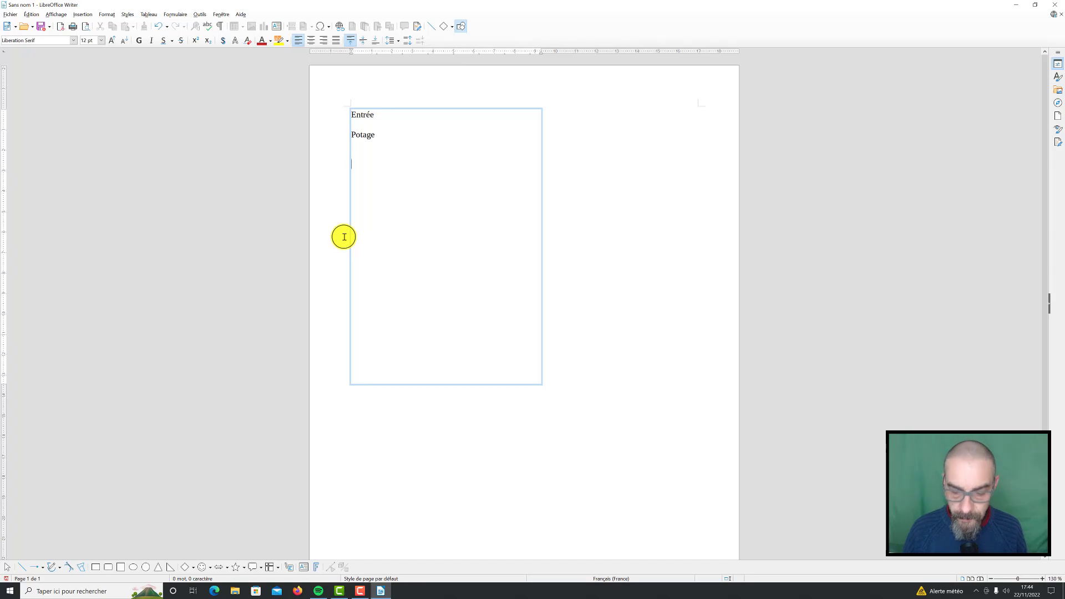
Add "Plat" and, below a blank line, "Bar à la pléancha et riz" to the menu text
text(Plat)
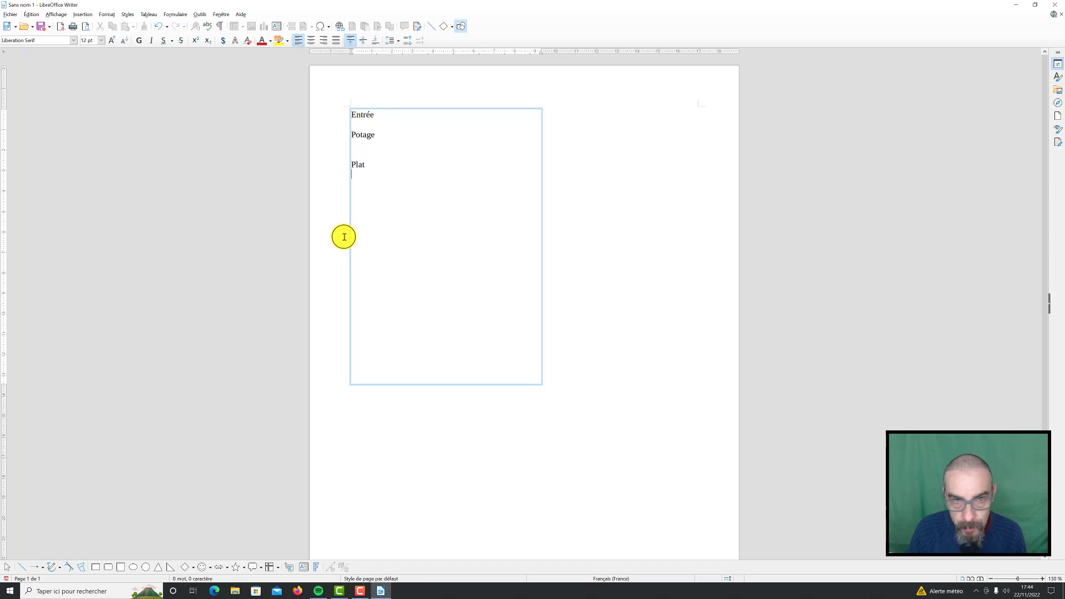
key(Return)
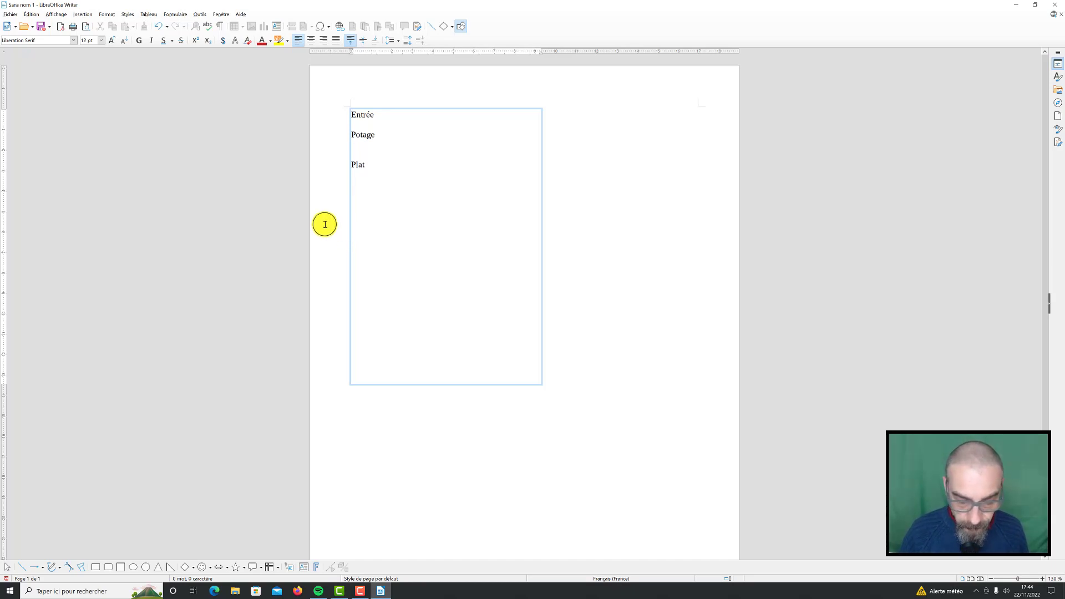
text(Bar à la p)
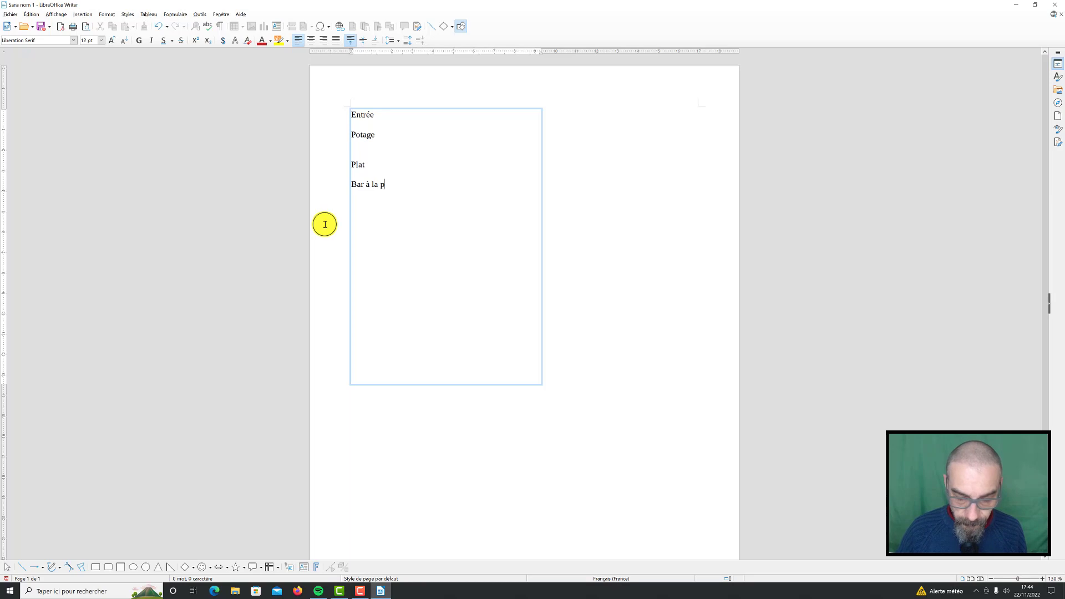
text(léancha et r)
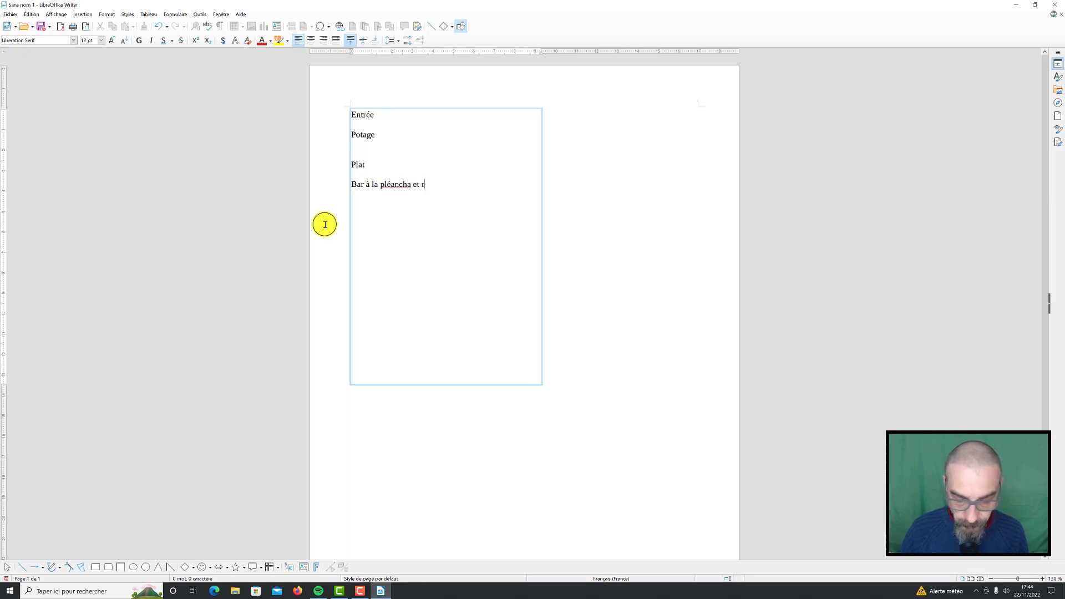
text(iz)
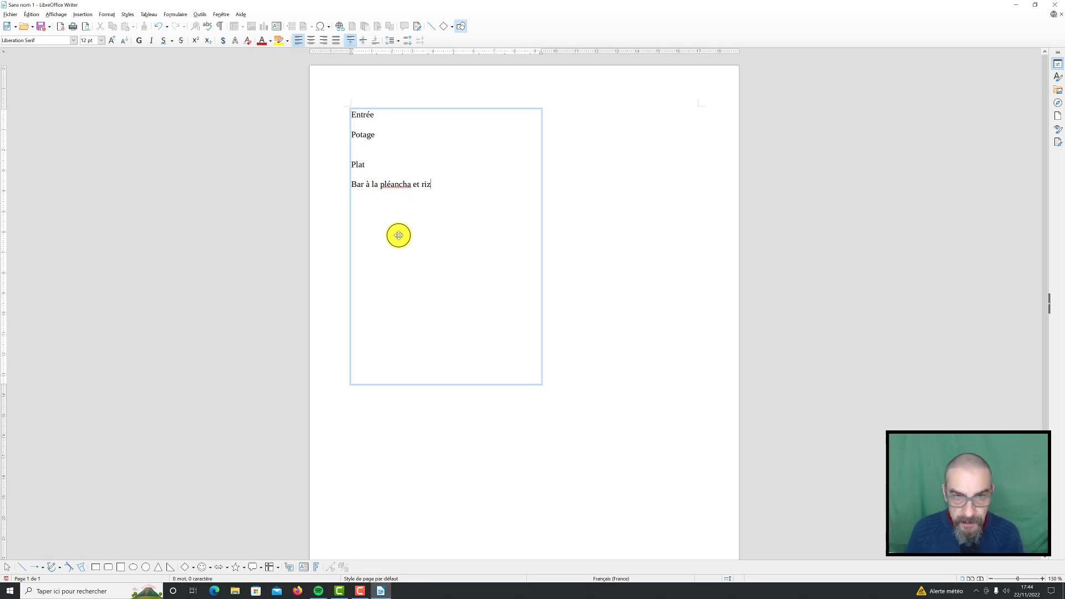
Correct the misspelled word in the fish dish so the line reads "Bar à la plancha et riz"
key(Left)
key(Left)
key(Left)
key(Left)
key(Left)
key(Left)
key(Left)
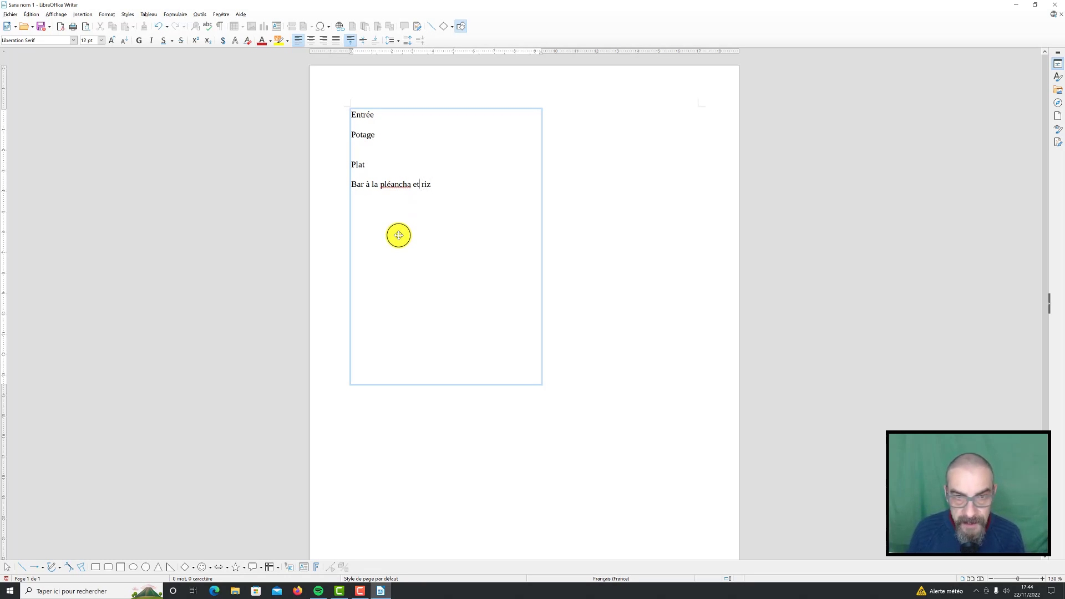
key(Left)
key(Left)
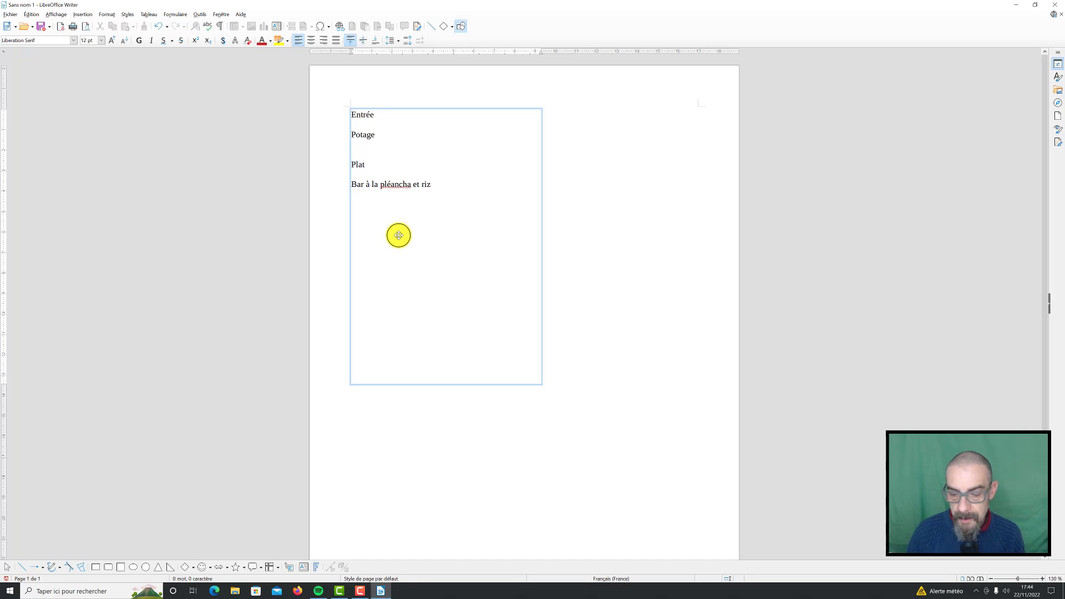
key(BackSpace)
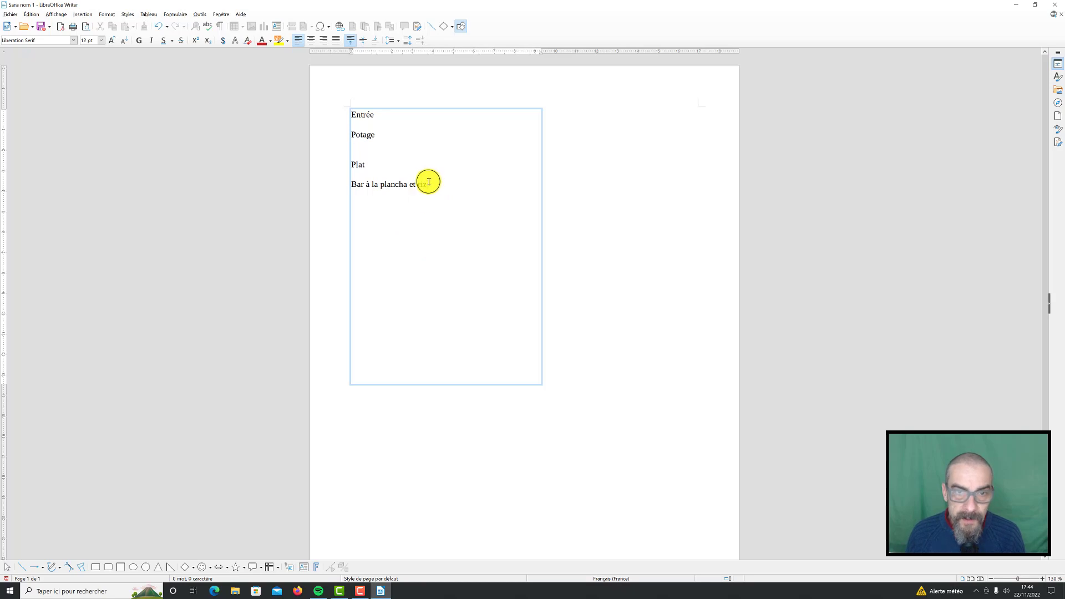
click(393, 184)
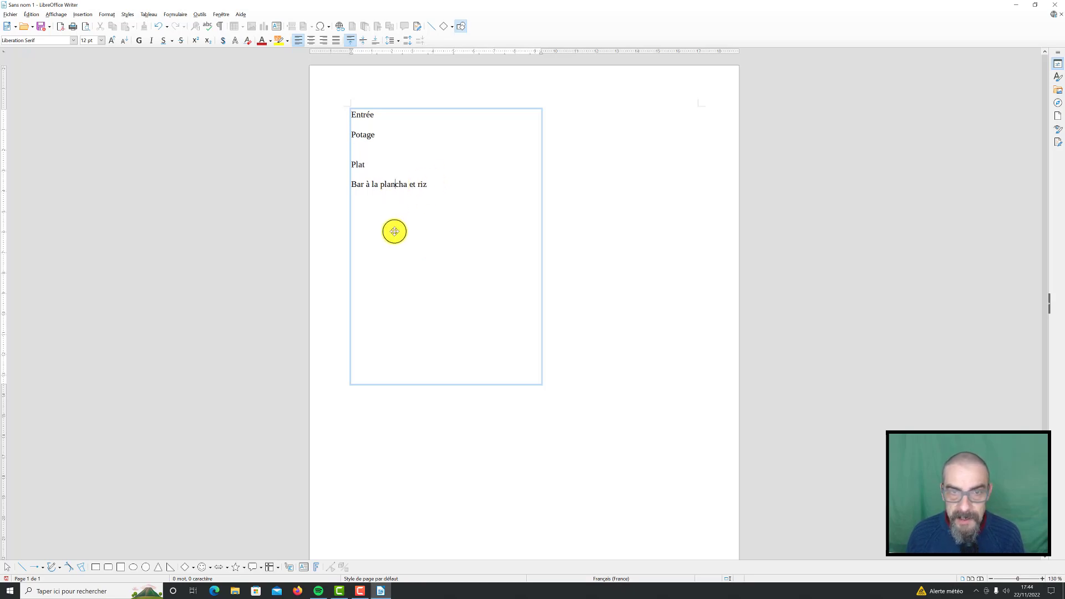
key(Right)
key(Right)
key(Right)
key(Right)
key(Right)
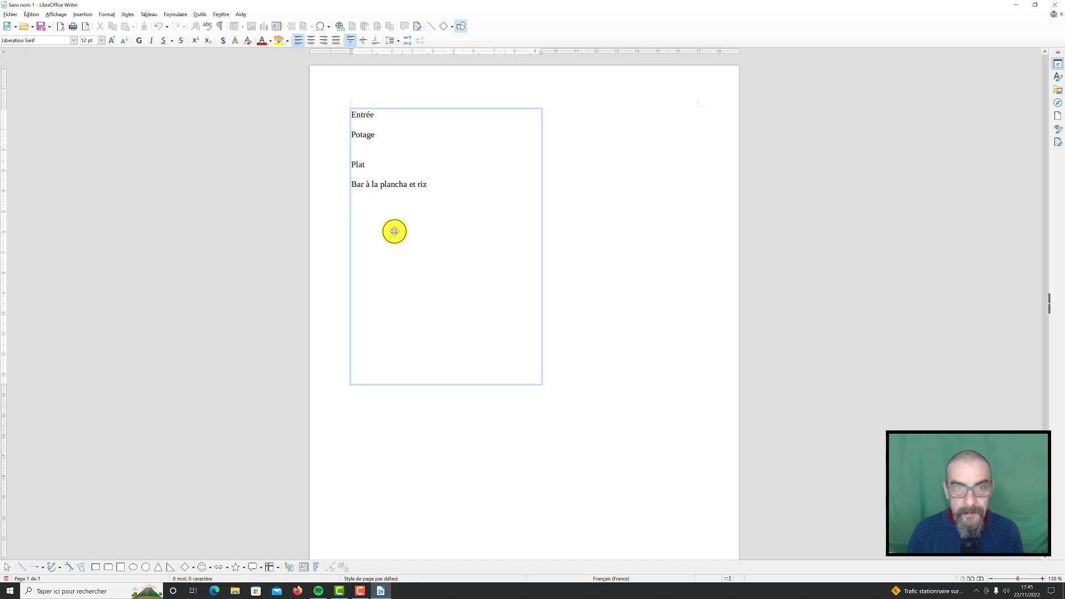
Add "Dessert" and "Tarte au citron" below the fish dish, separated by a blank line
text(Dessert)
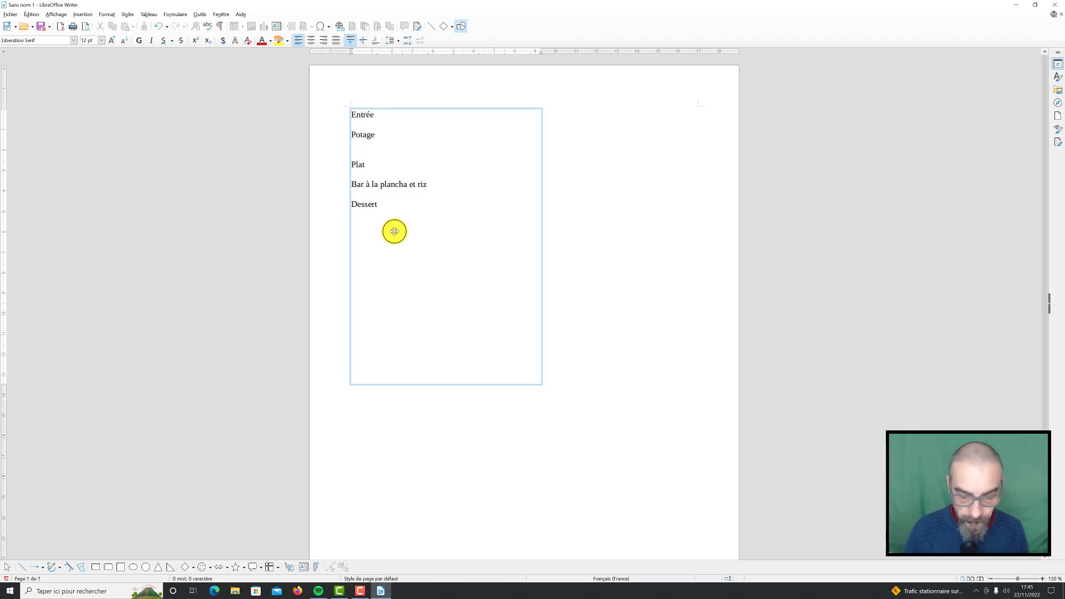
key(shift+Return)
text(Tarte a)
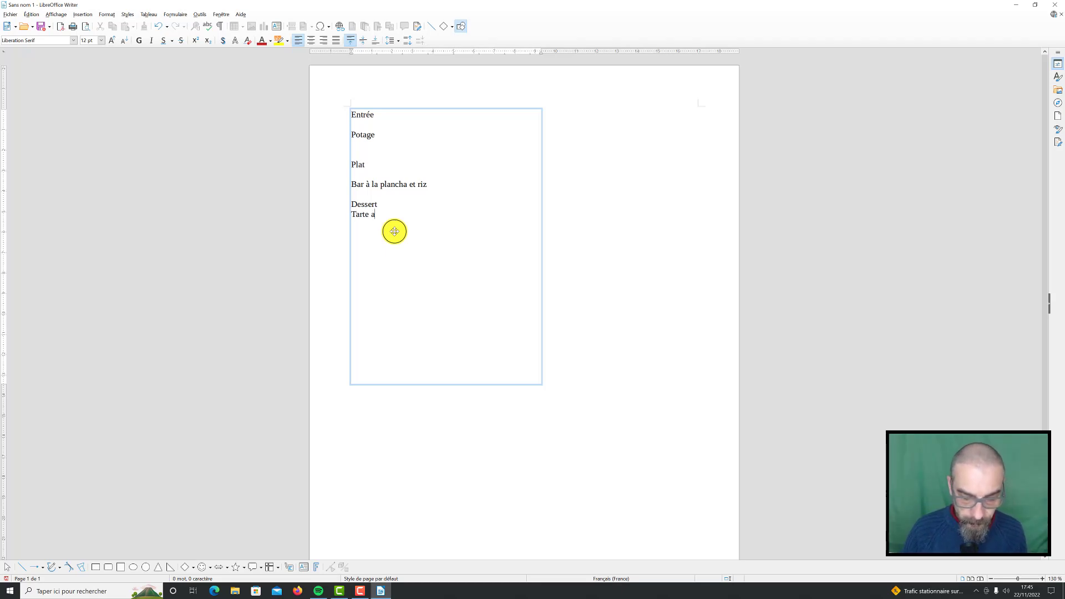
text(u citro)
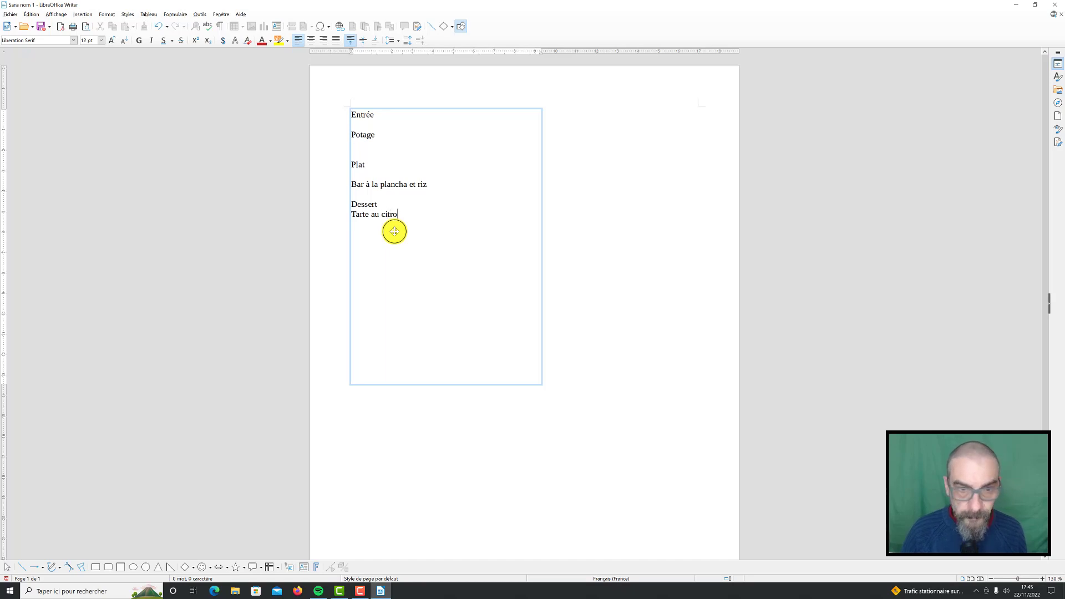
text(n)
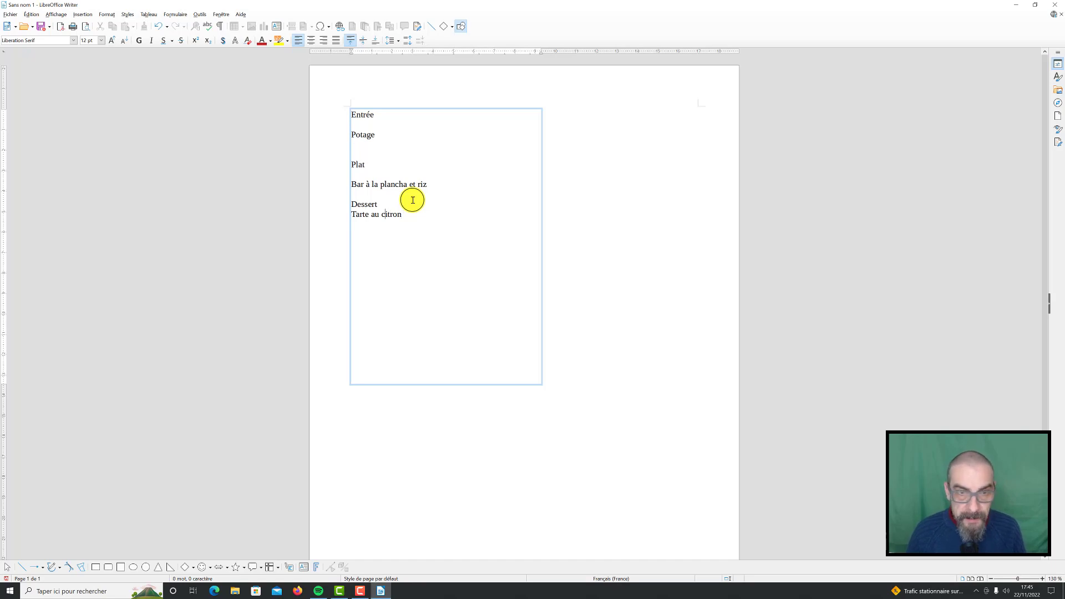
click(413, 200)
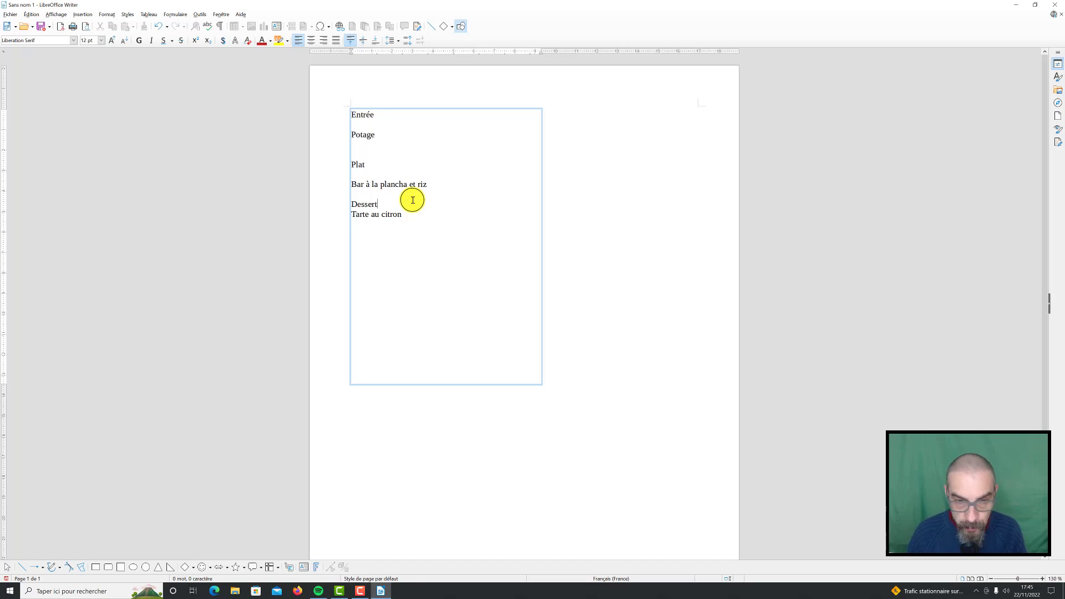
key(Return)
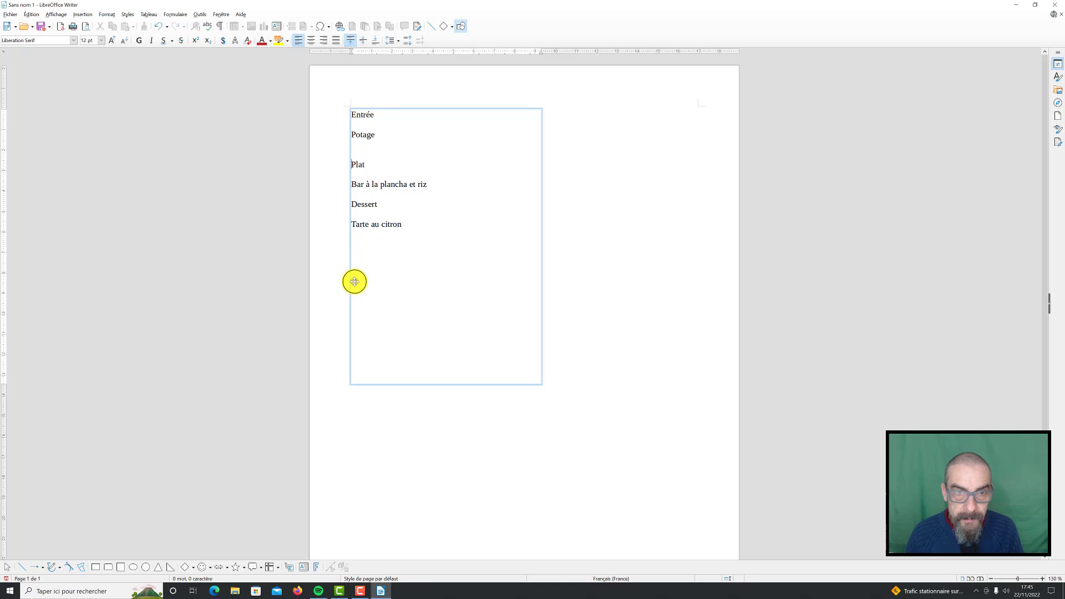
Remove the extra blank line above "Plat" and add "Café" as the last menu line
key(Up)
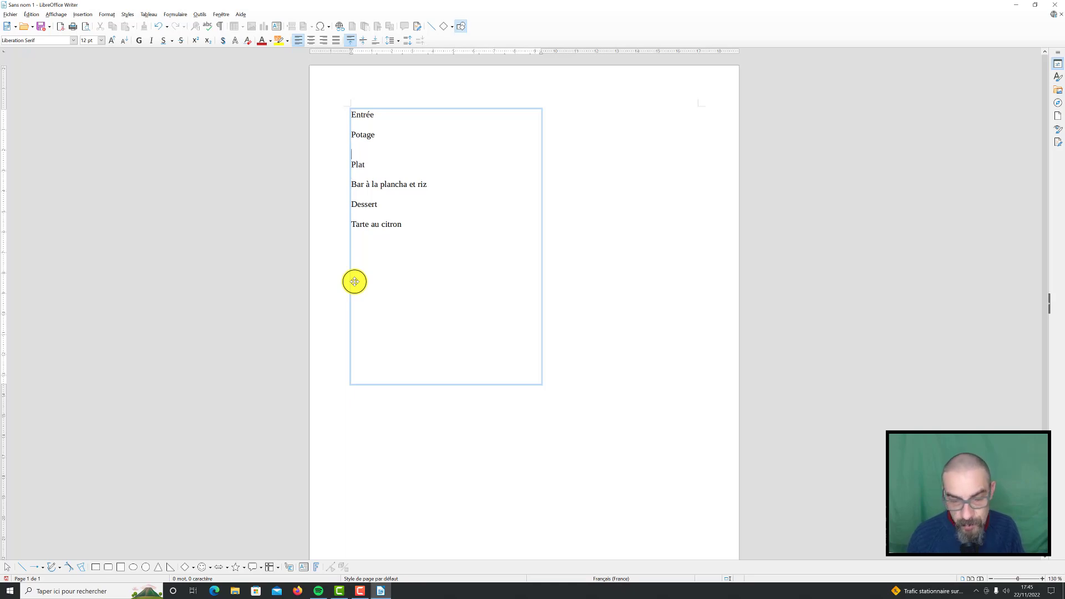
key(BackSpace)
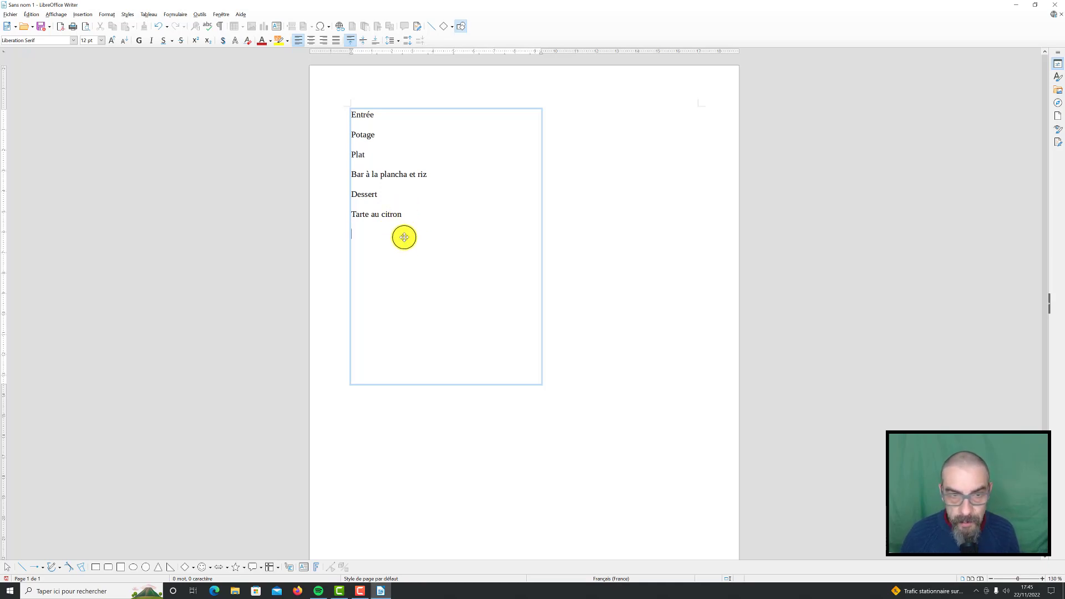
text(Café)
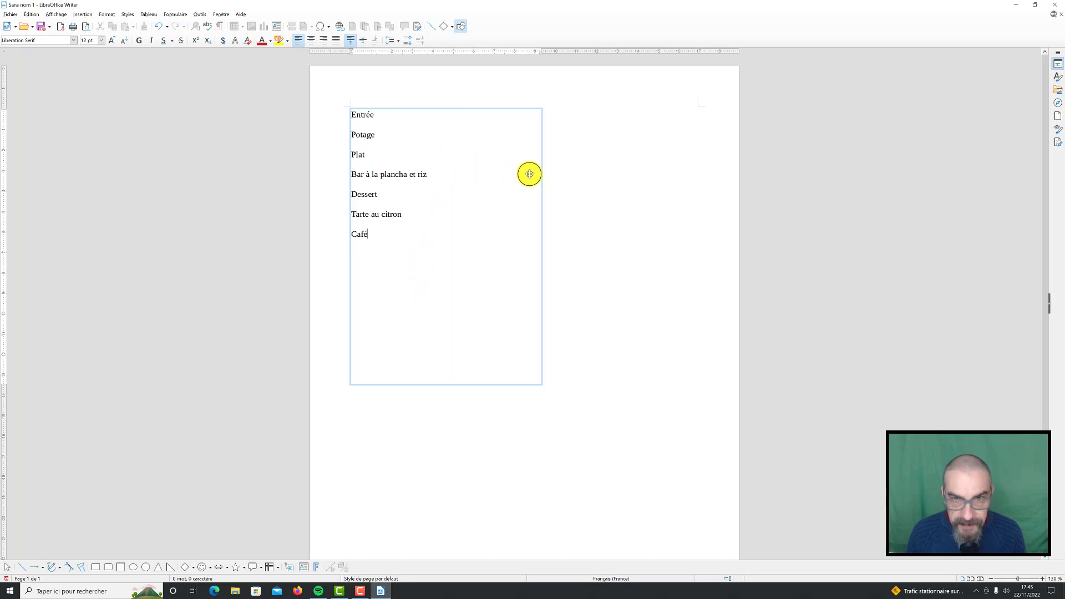
Shorten the menu text box from its lower edge to a height of about 7.5 cm
click(649, 159)
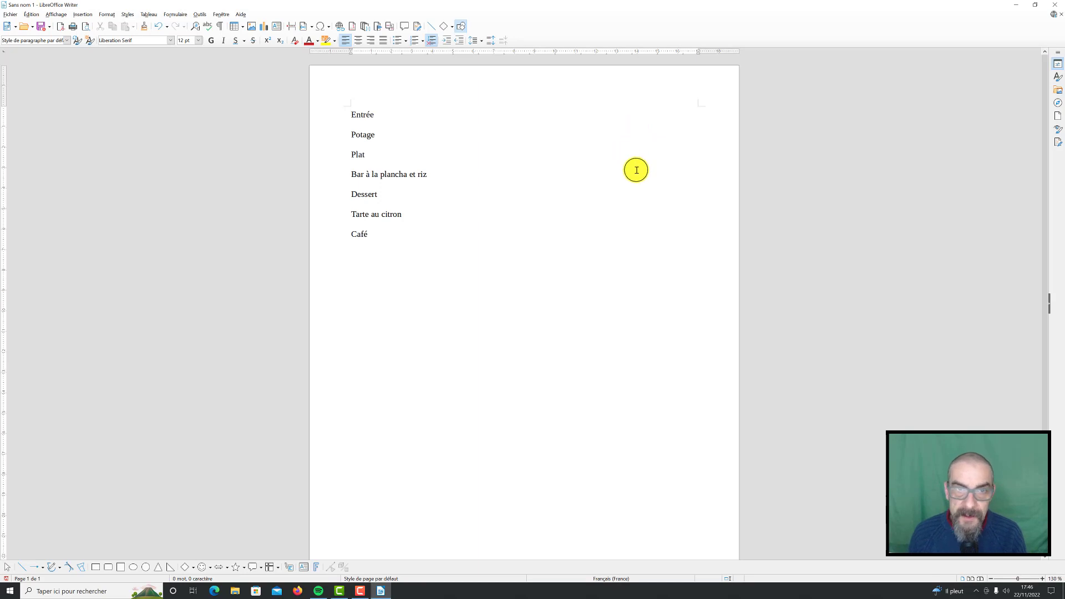
click(391, 173)
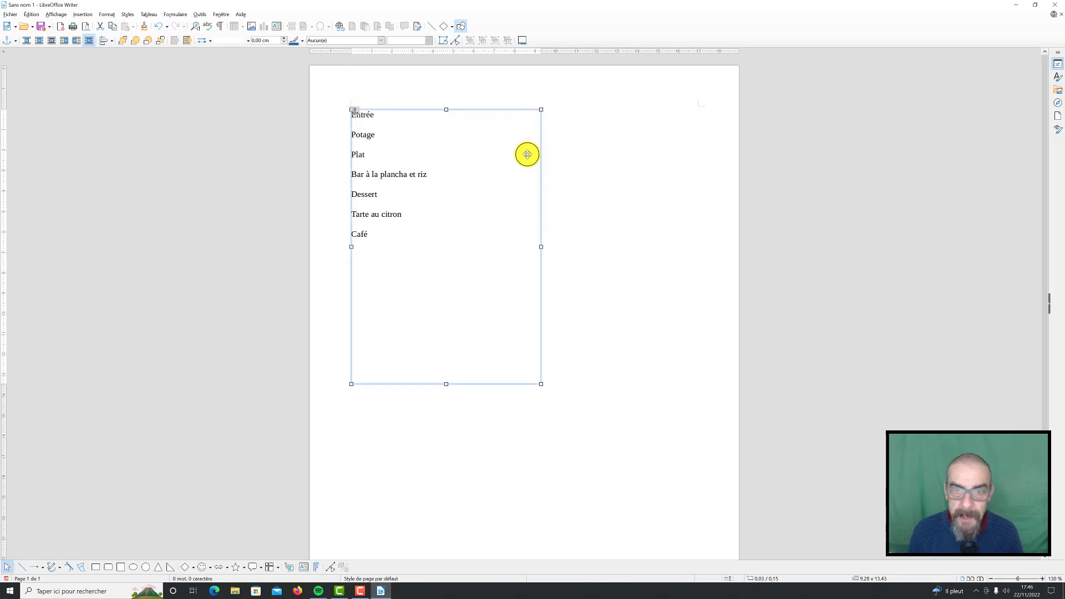
drag(446, 383, 445, 263)
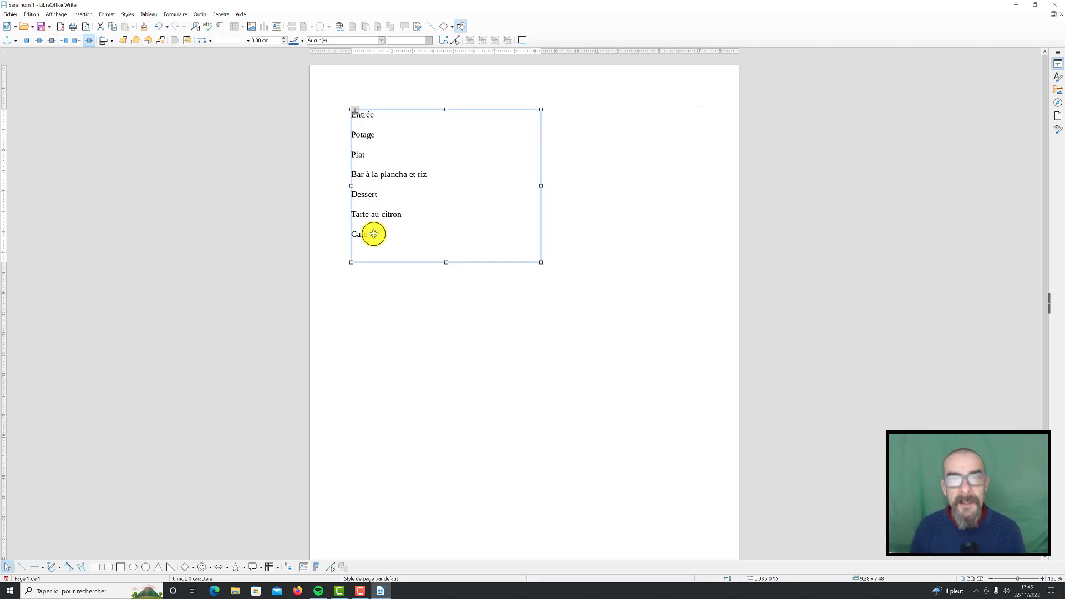
Try right alignment on all the menu lines in the text box, finishing with every line centered horizontally
click(373, 234)
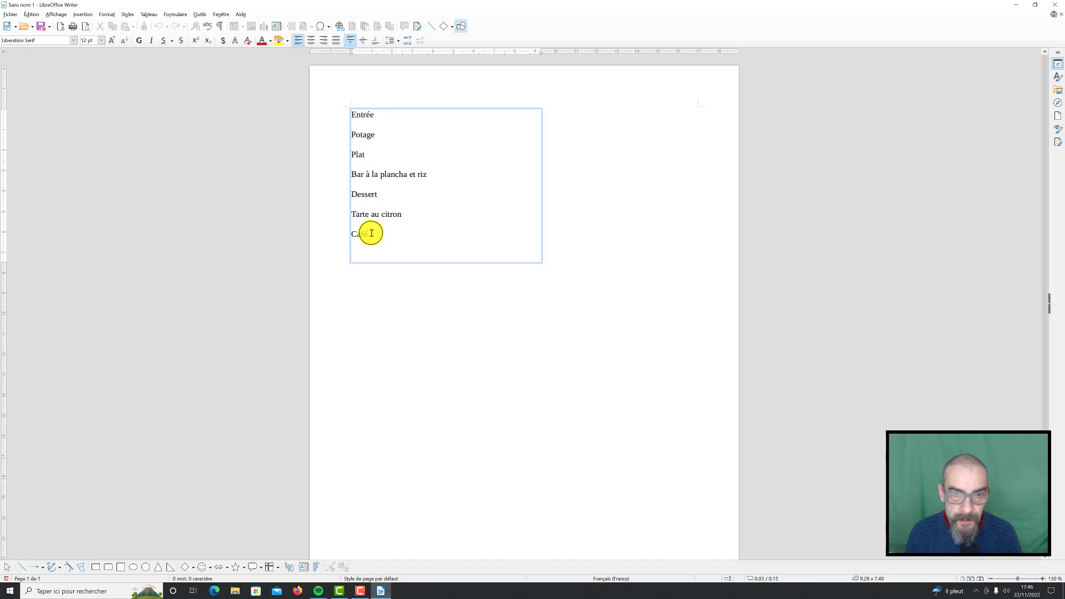
drag(372, 234, 347, 113)
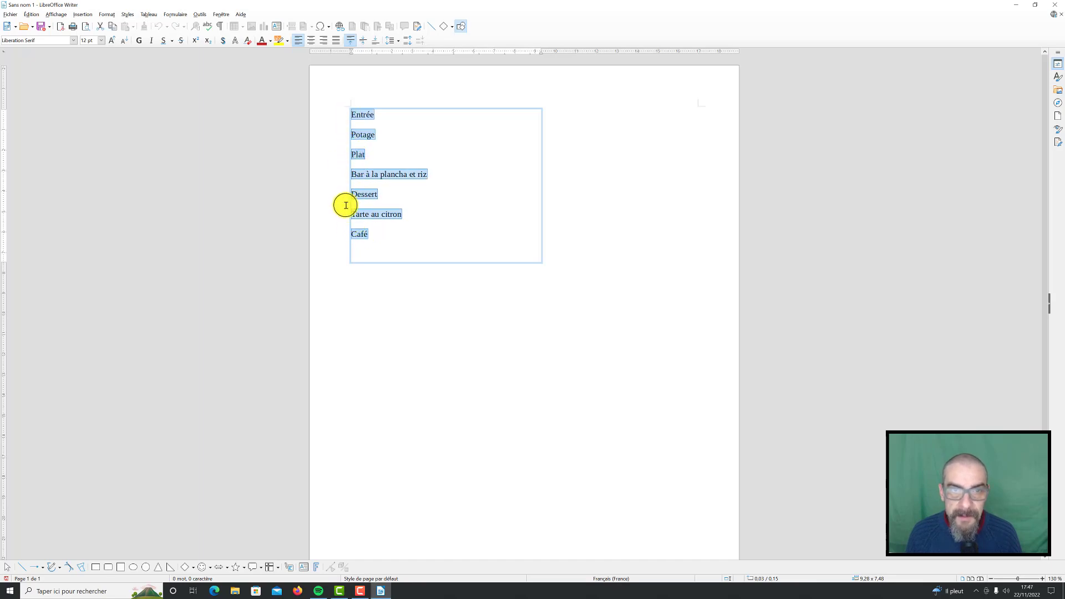
click(369, 152)
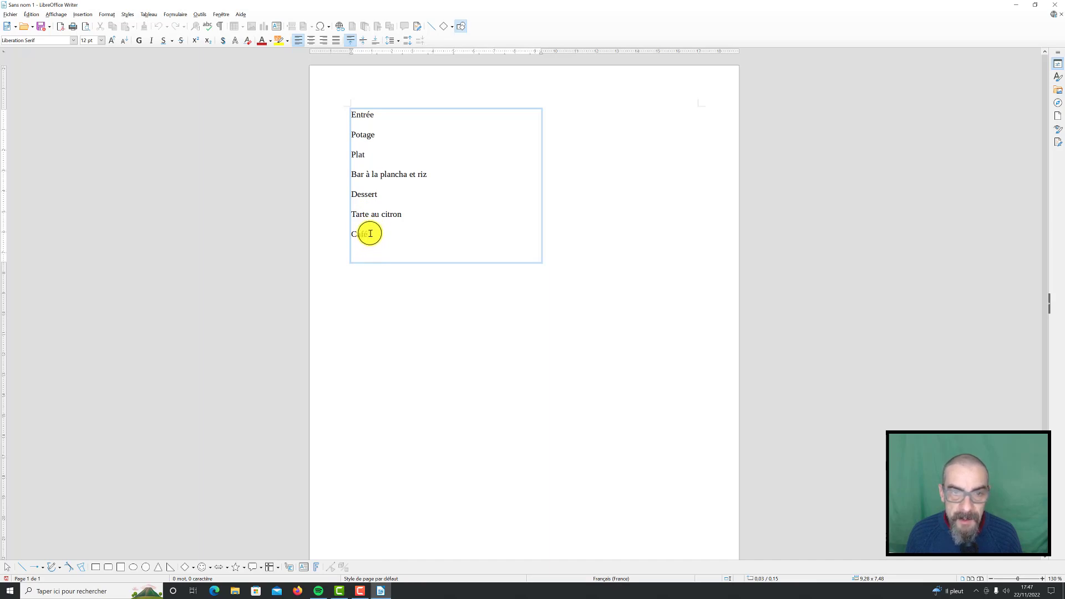
drag(371, 233, 352, 115)
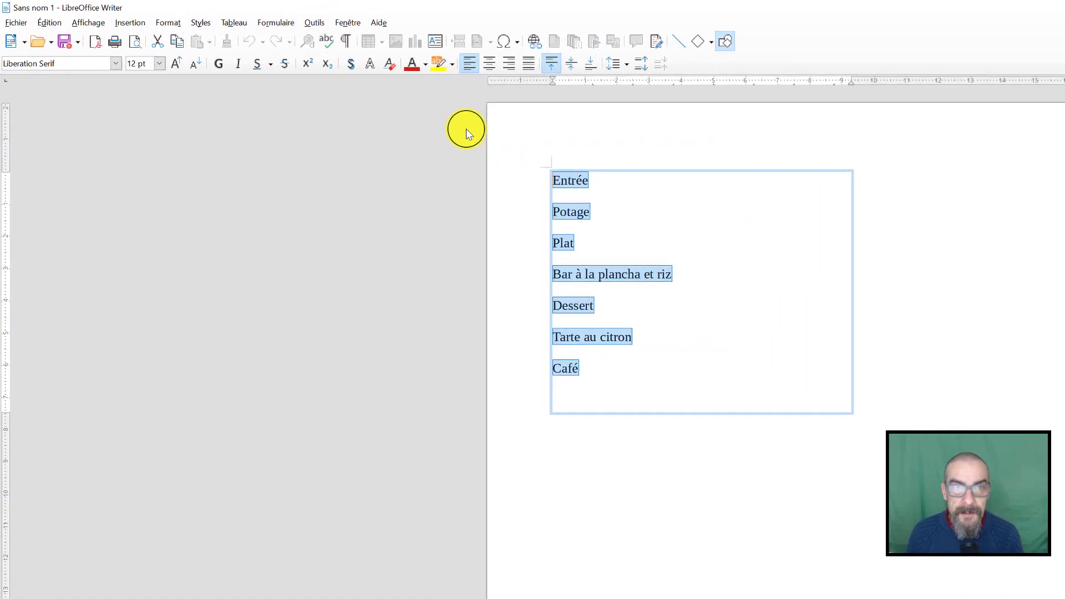
click(493, 64)
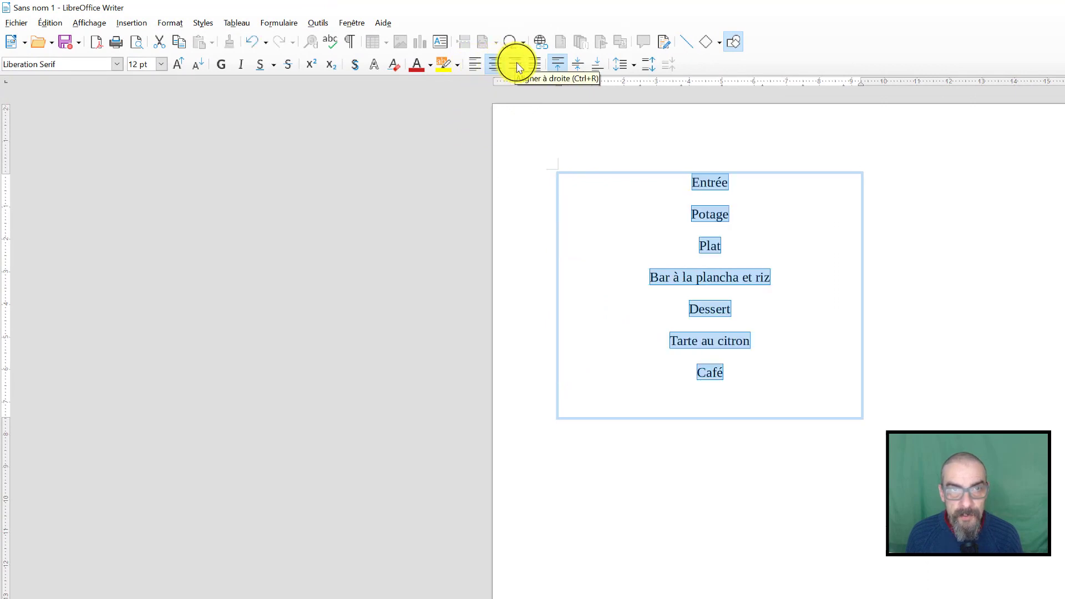
click(517, 63)
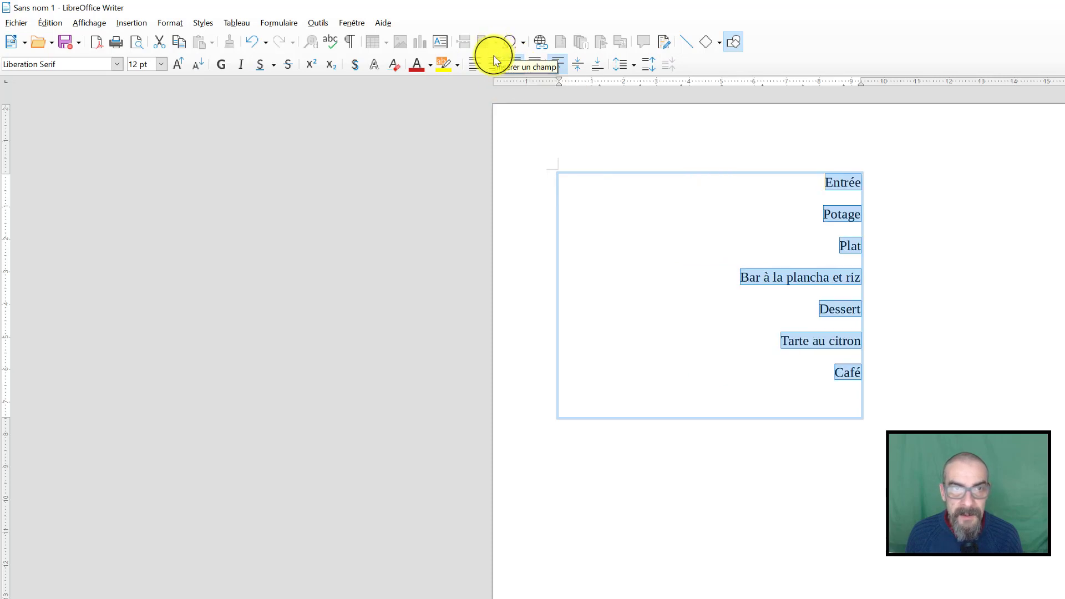
click(494, 63)
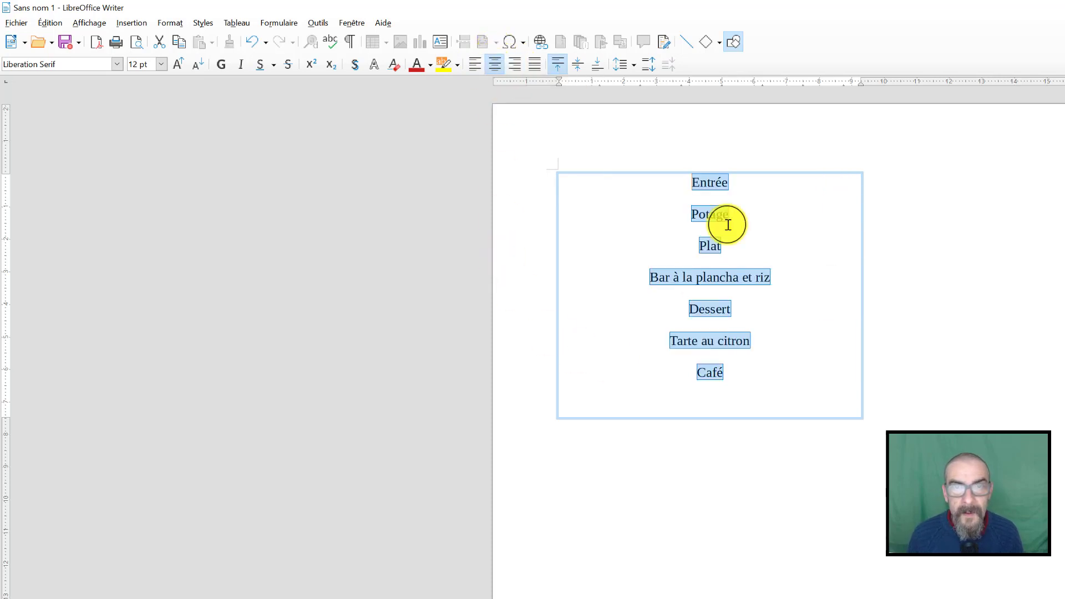
click(740, 245)
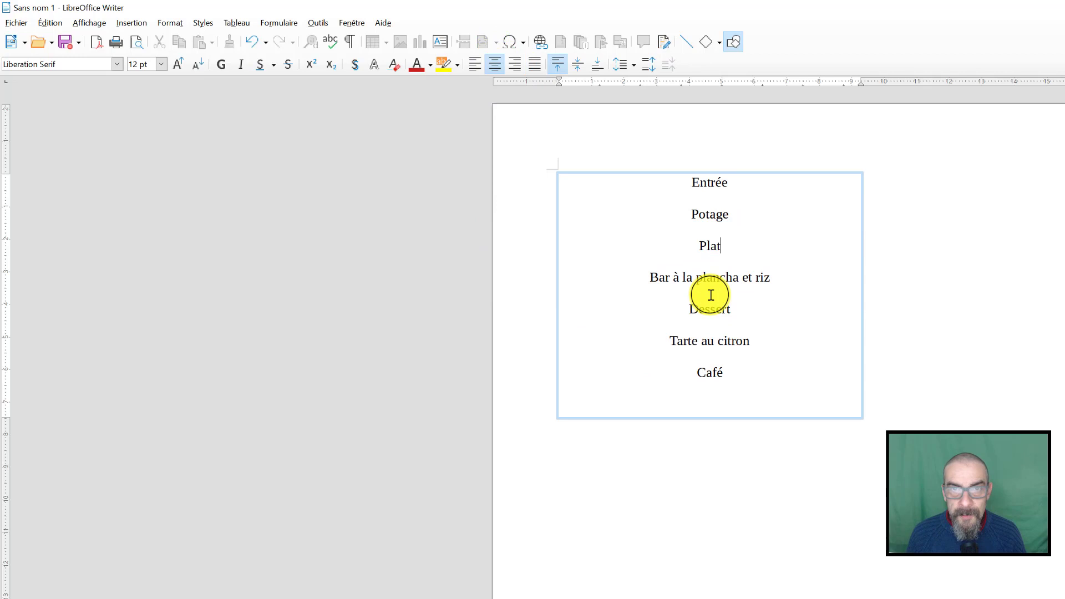
Set the font size of the "Entrée" heading to 20 pt
double_click(705, 181)
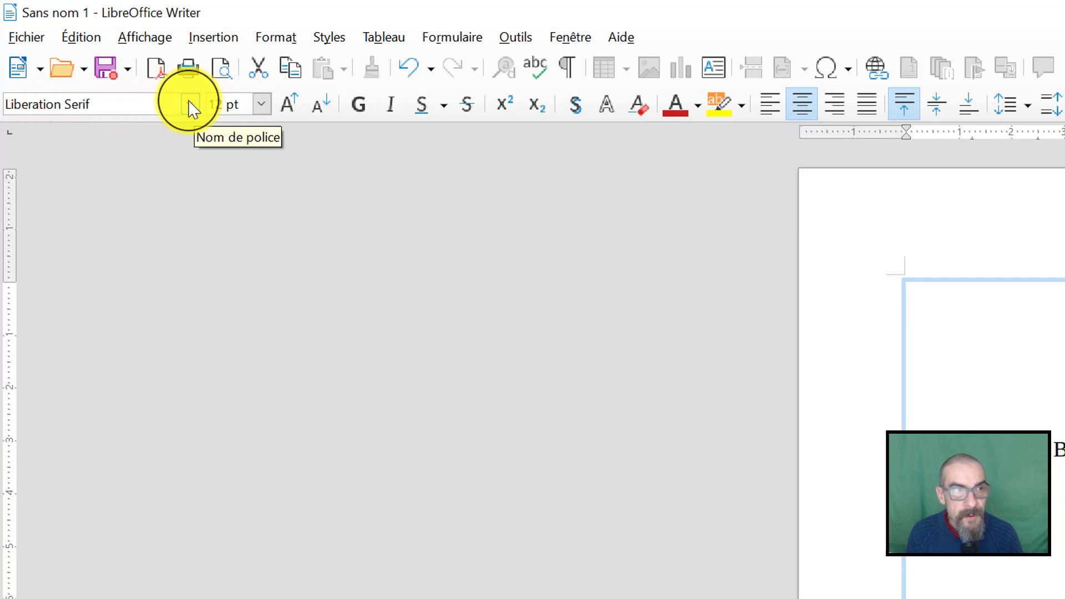
click(264, 108)
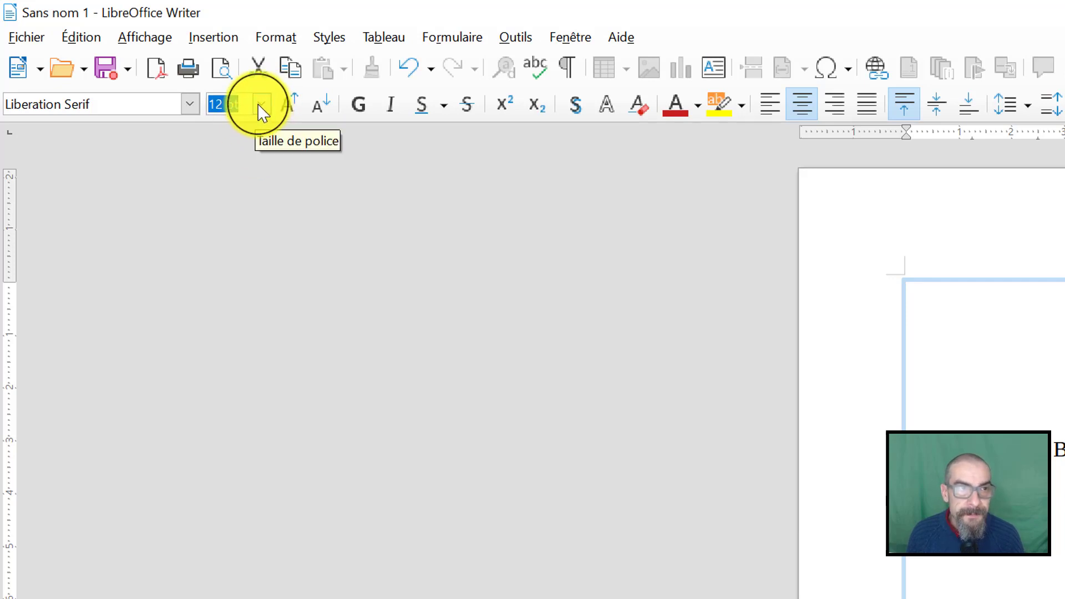
click(261, 110)
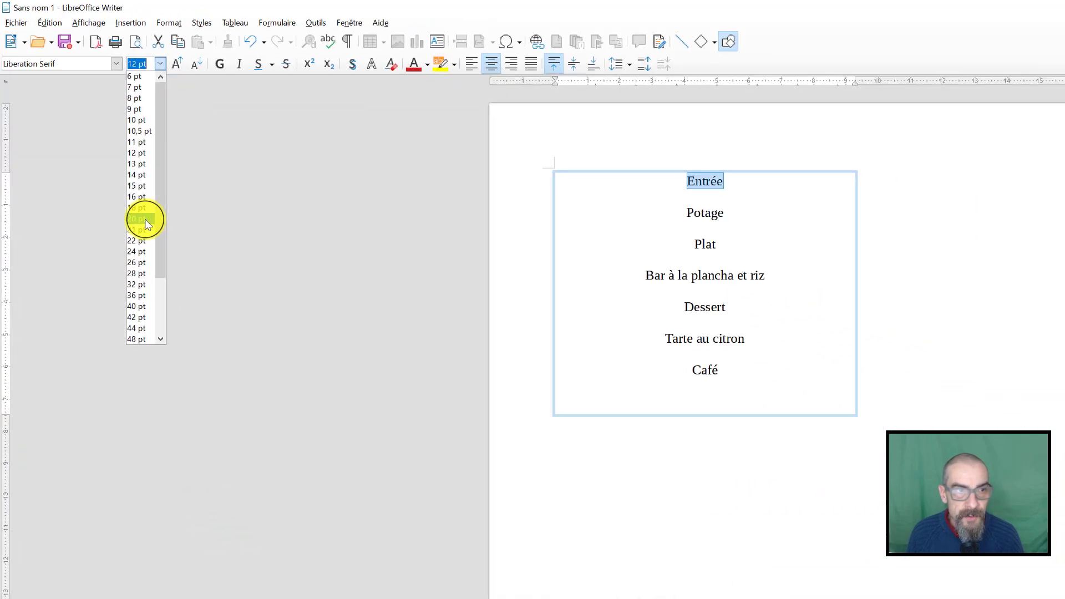
click(140, 219)
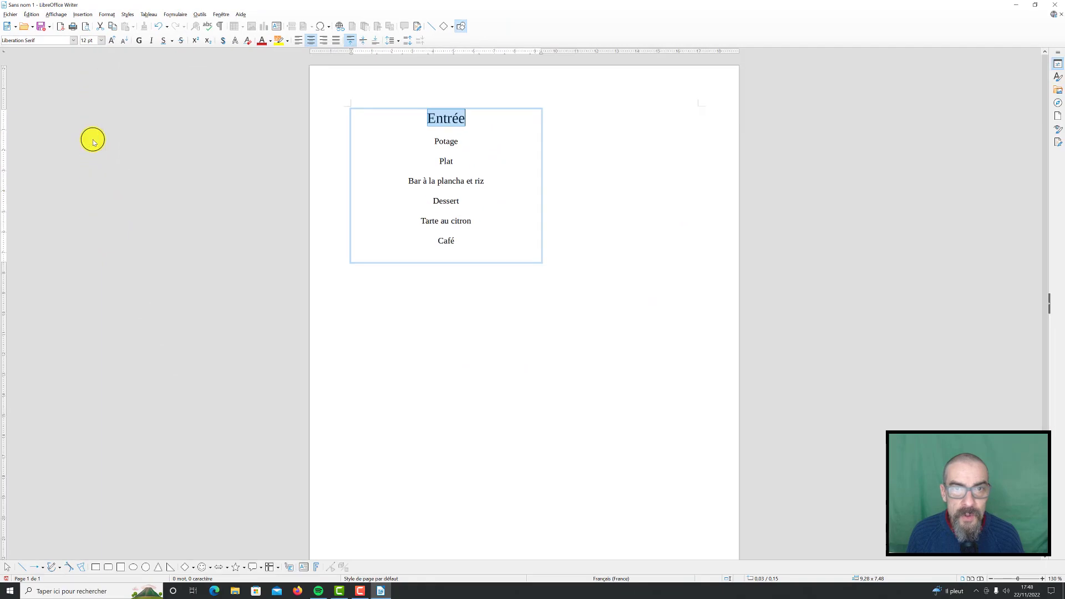
Set the font size of the "Plat" and "Dessert" headings to 20 pt
double_click(447, 162)
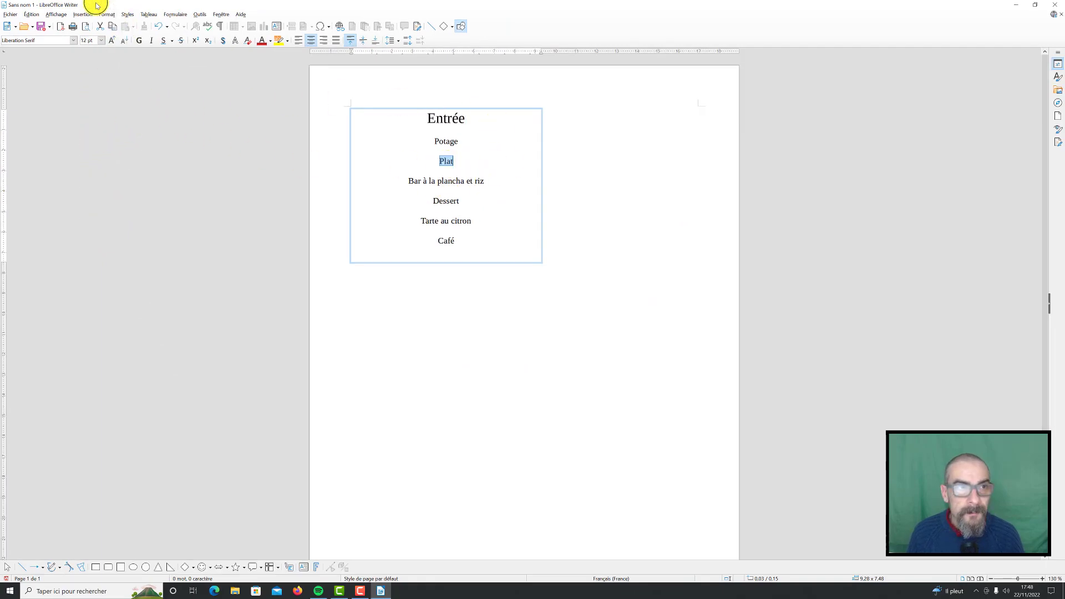
click(102, 40)
click(92, 138)
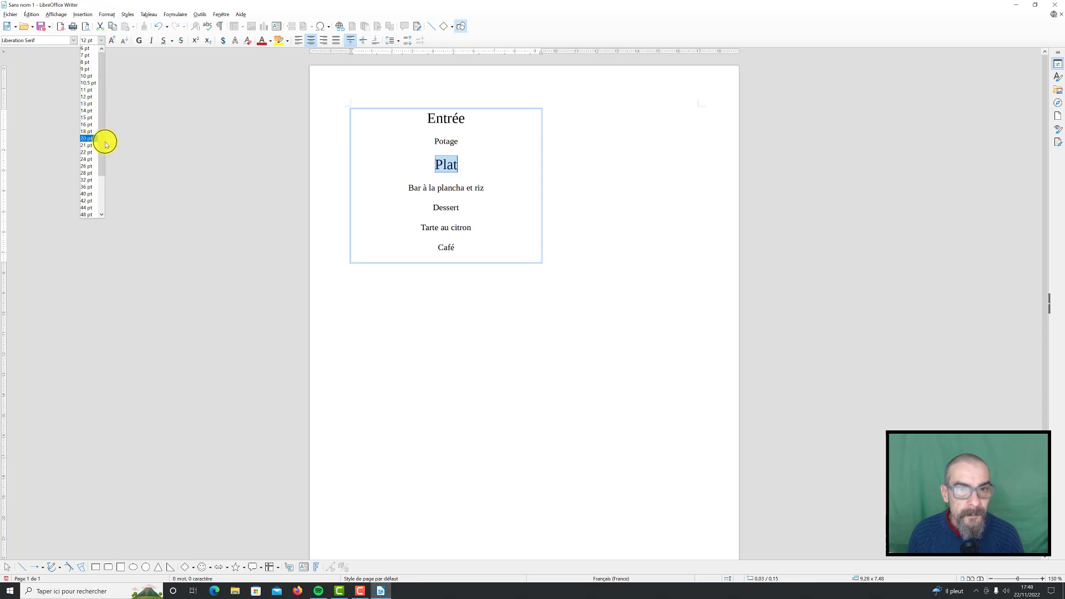
double_click(444, 205)
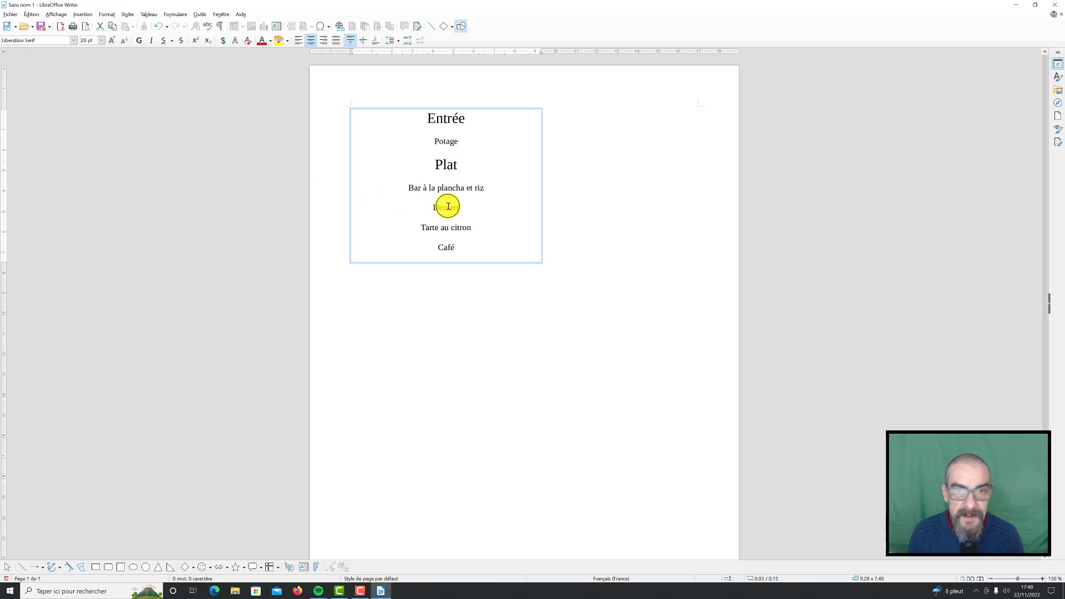
click(102, 41)
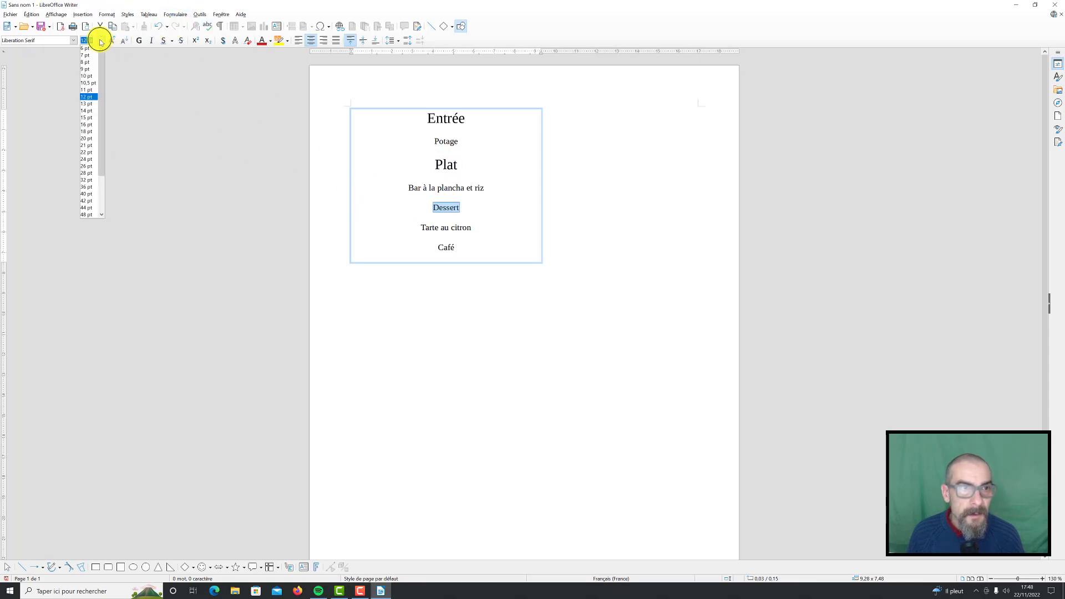
click(84, 136)
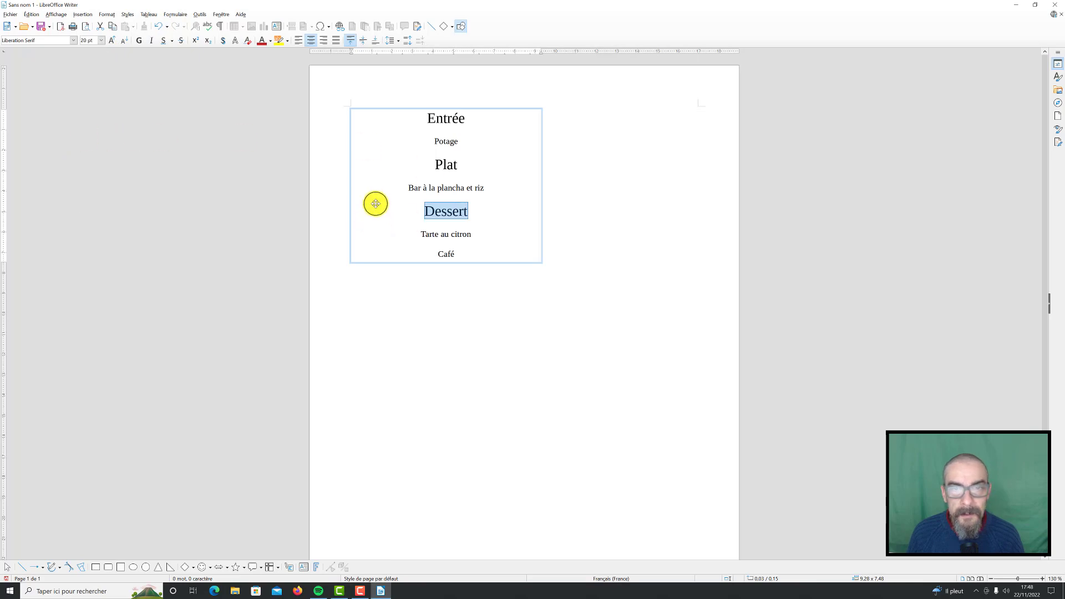
Color the word "Potage" light green using the standard font color palette
click(442, 234)
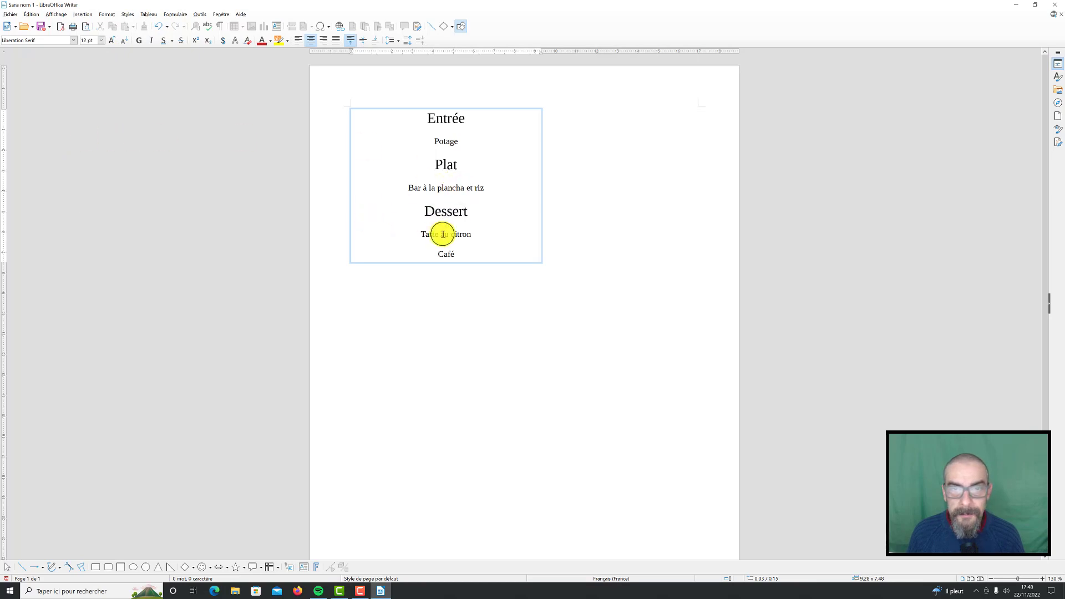
double_click(447, 140)
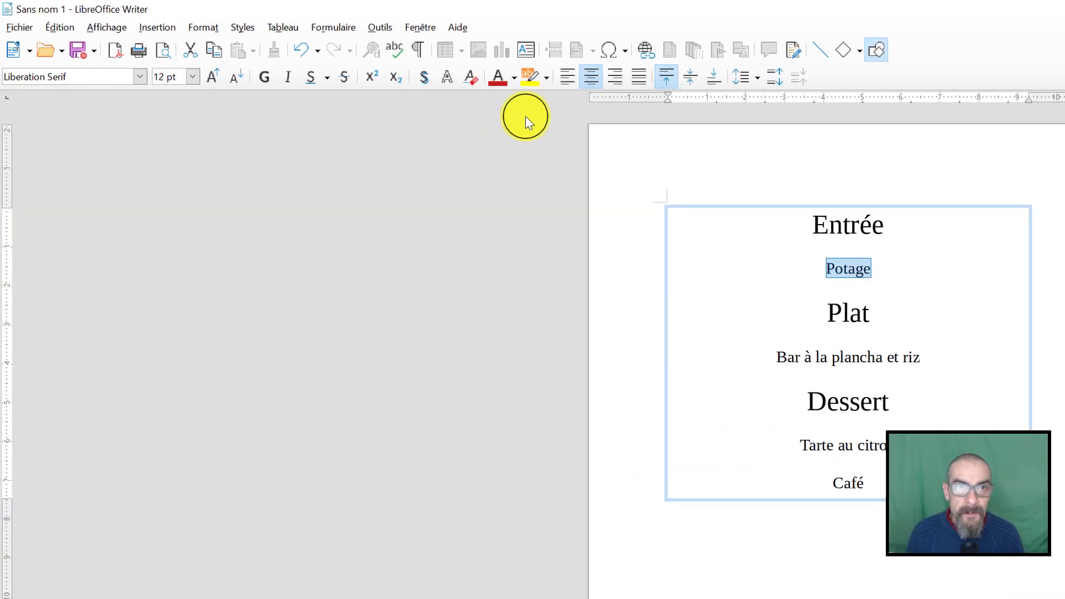
click(514, 76)
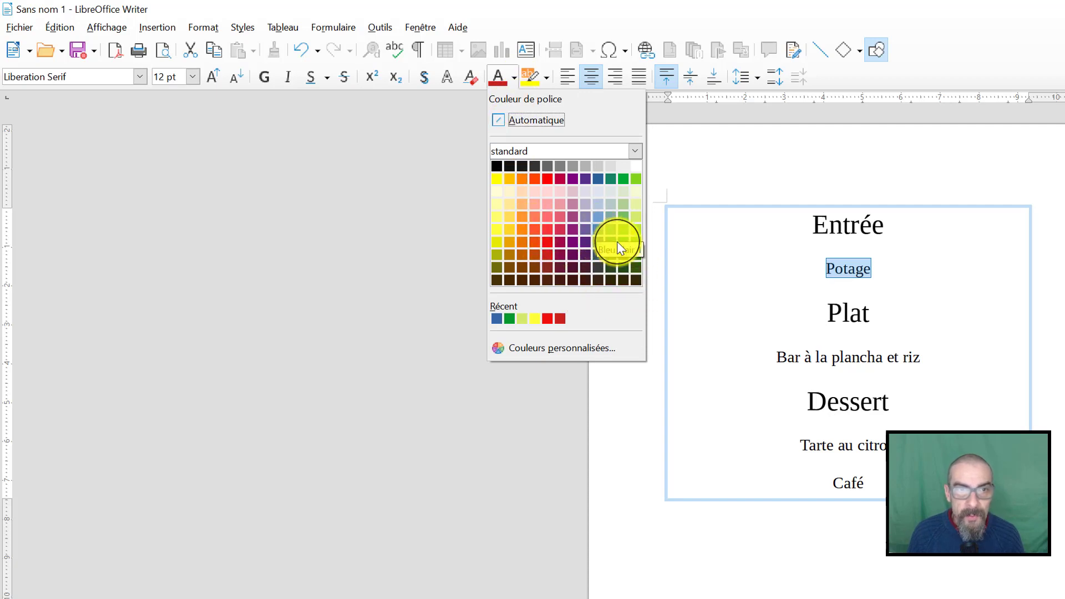
click(624, 229)
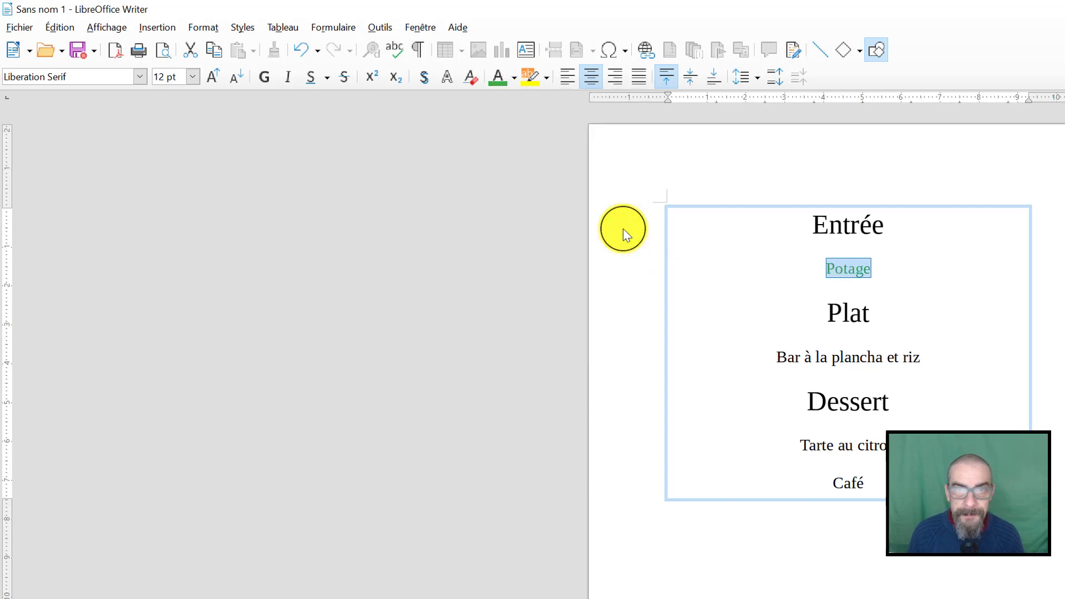
Color the whole line "Bar à la plancha et riz" in a darker green than "Potage"
click(850, 354)
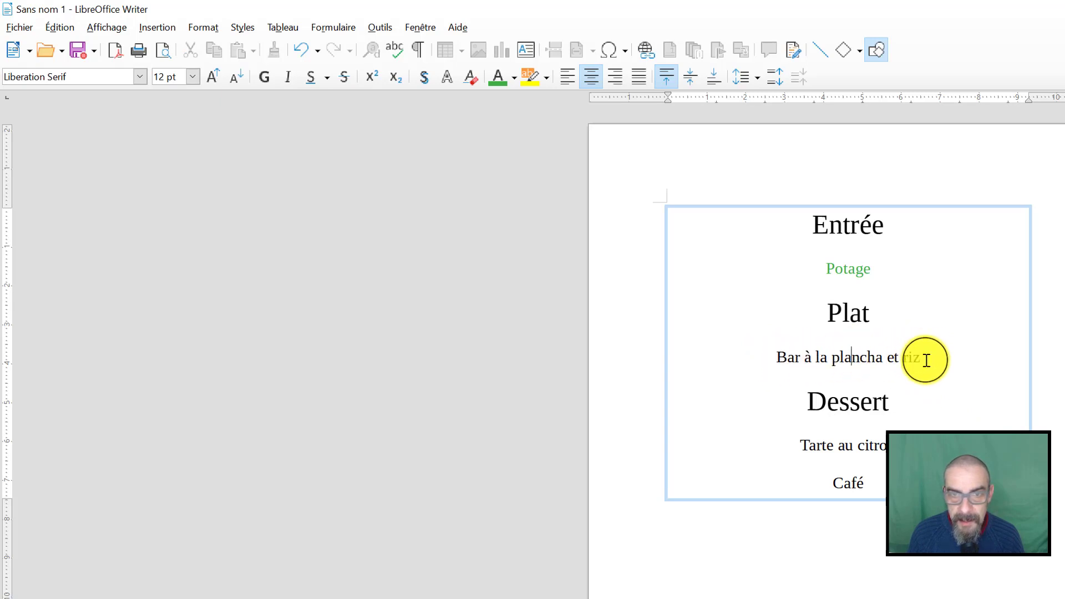
drag(921, 354, 775, 357)
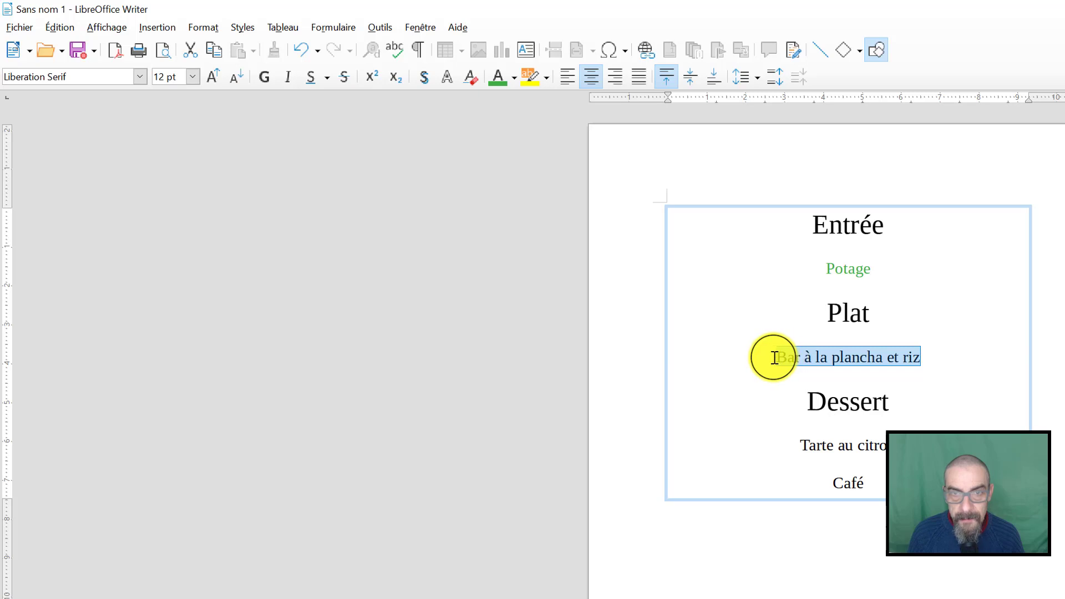
click(515, 82)
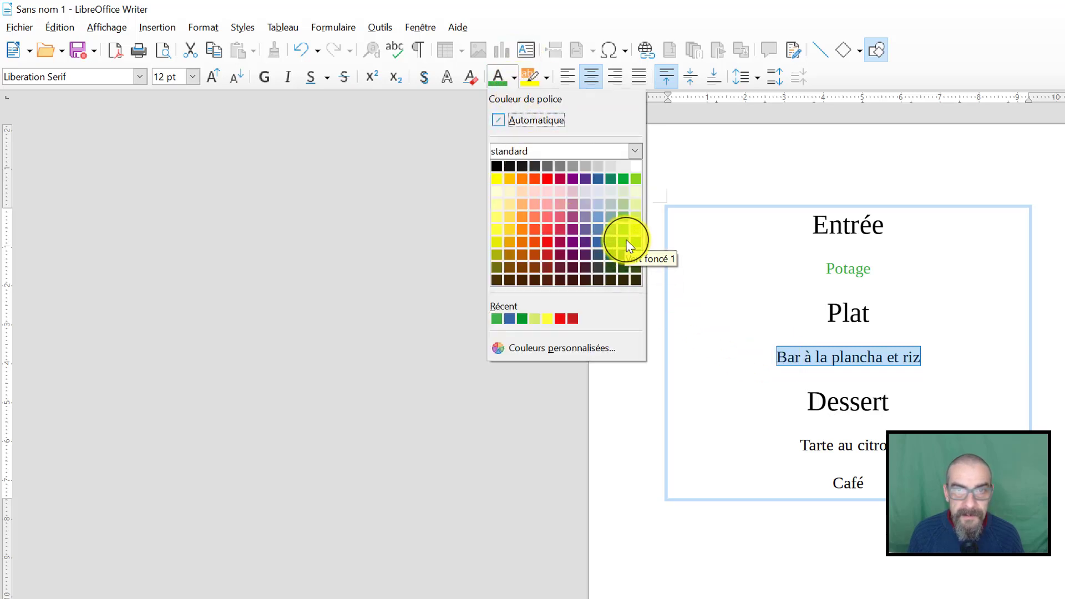
click(611, 242)
click(900, 447)
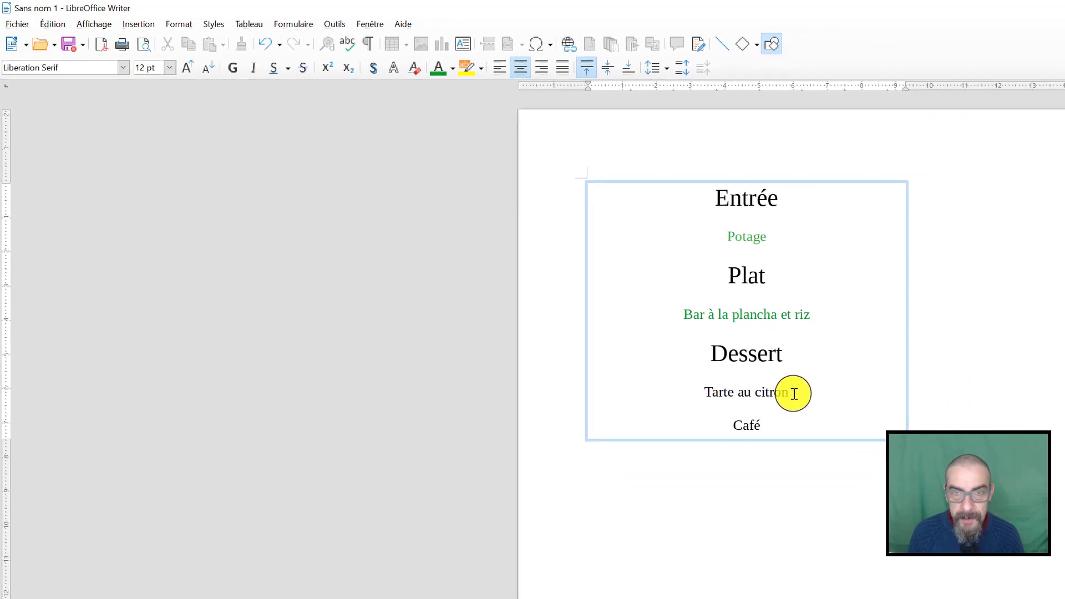
Color the line "Tarte au citron" in the same dark green as the fish dish
drag(794, 394, 703, 398)
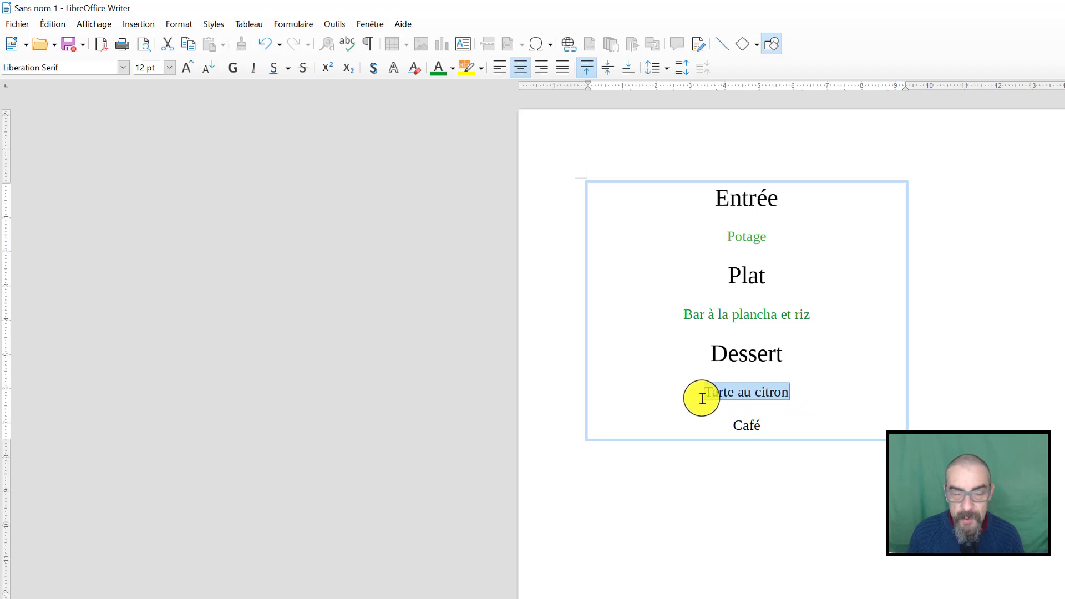
click(453, 68)
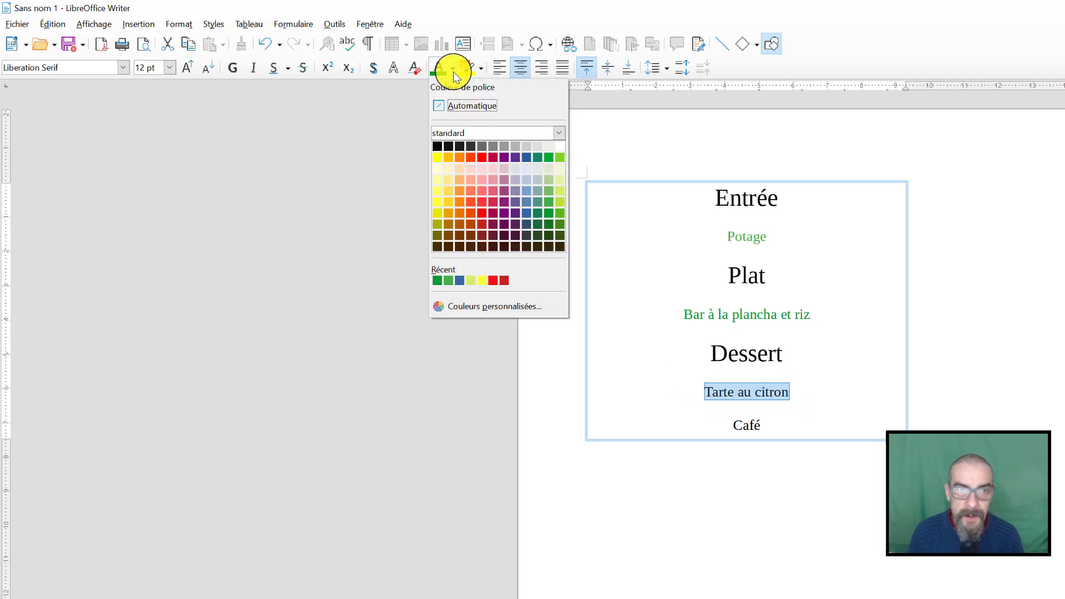
click(547, 211)
Color the word "Café" dark brown and leave text editing with the text box deselected
click(776, 439)
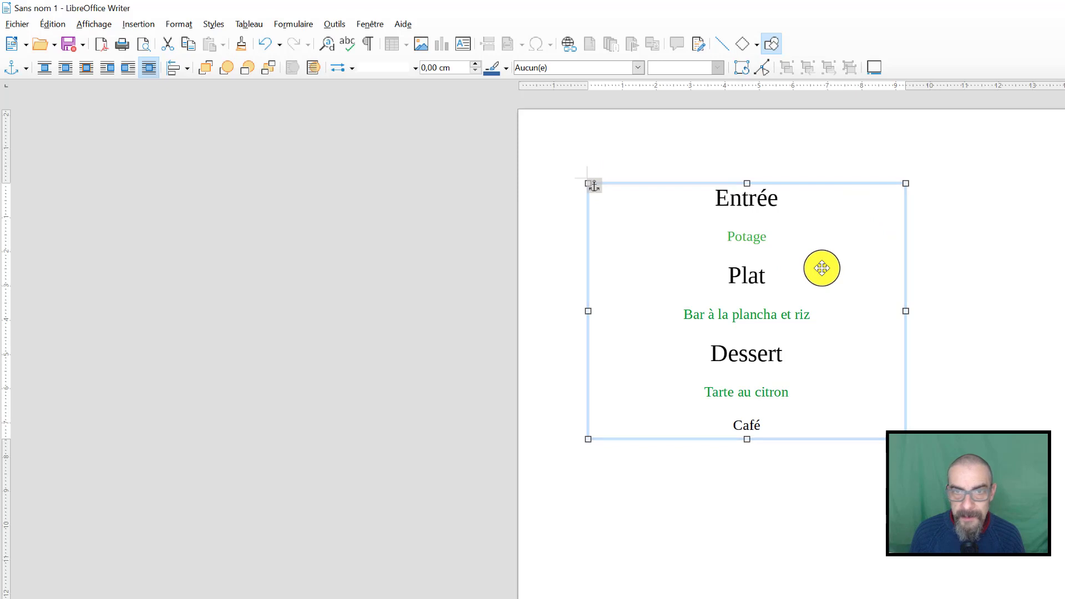
click(774, 423)
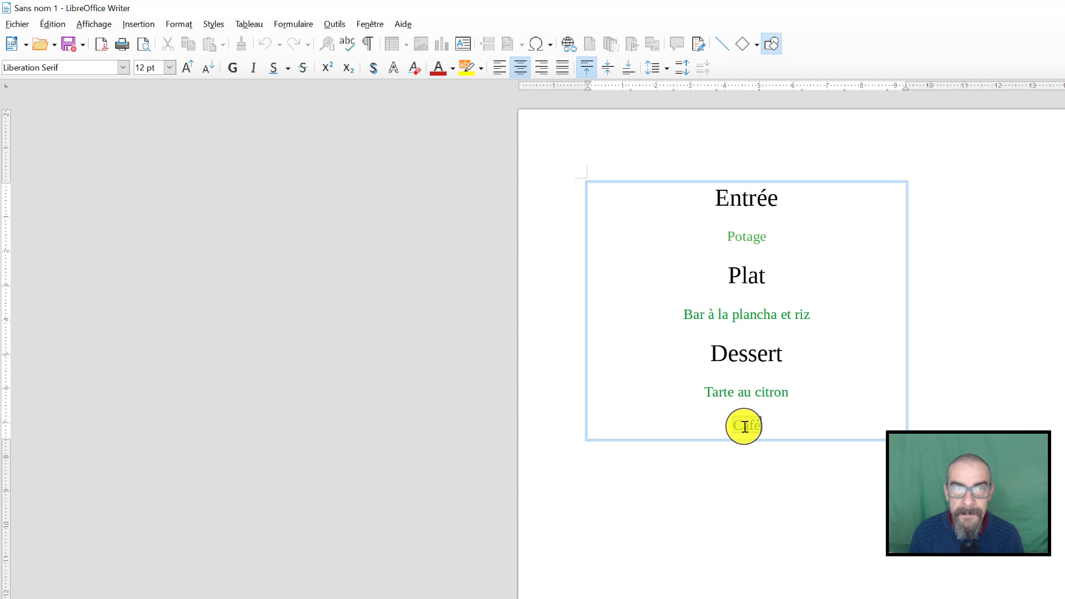
click(450, 63)
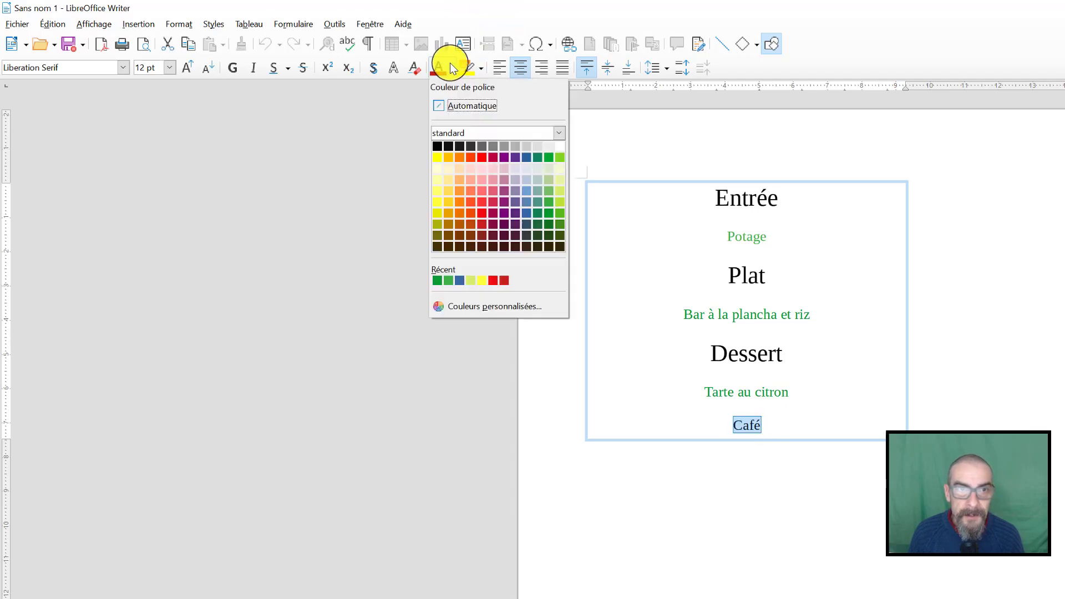
click(468, 234)
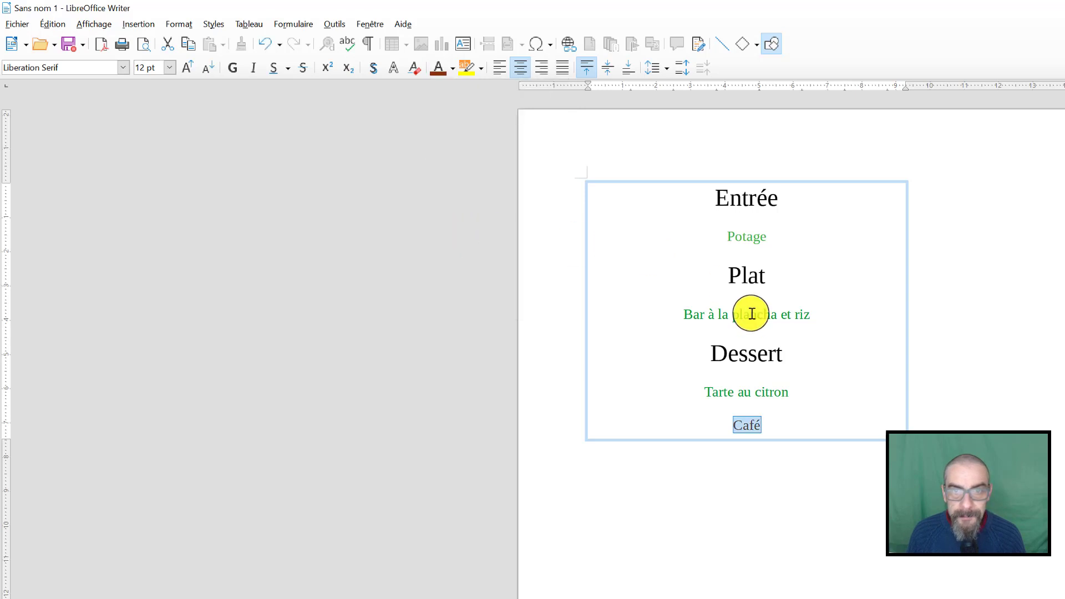
key(Escape)
key(Escape)
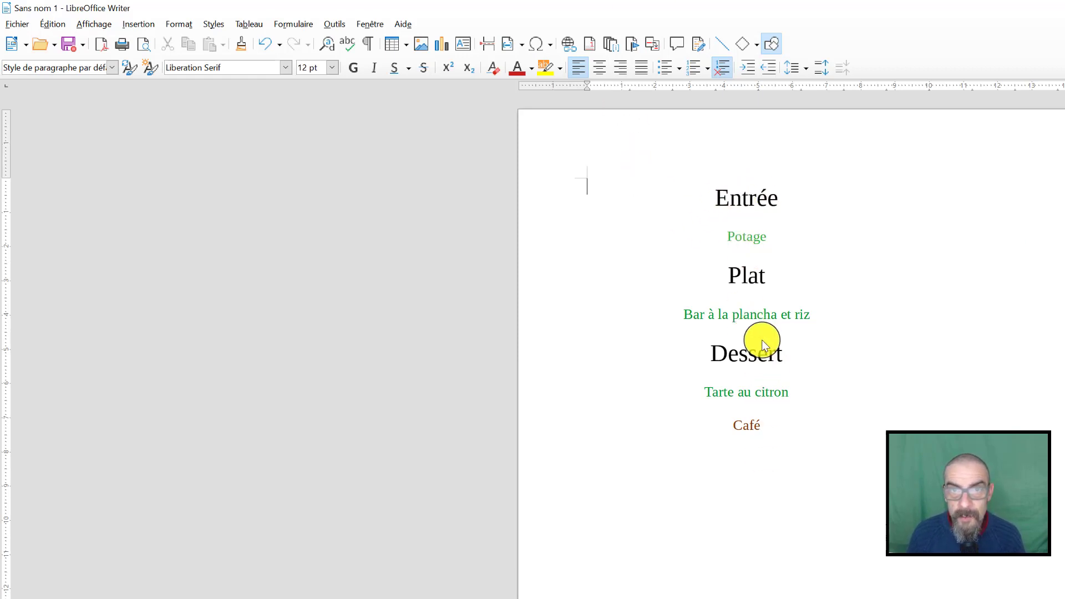
Move the menu text box toward the middle of the page, to position about 4.2 cm by 4.0 cm, and deselect it
click(747, 200)
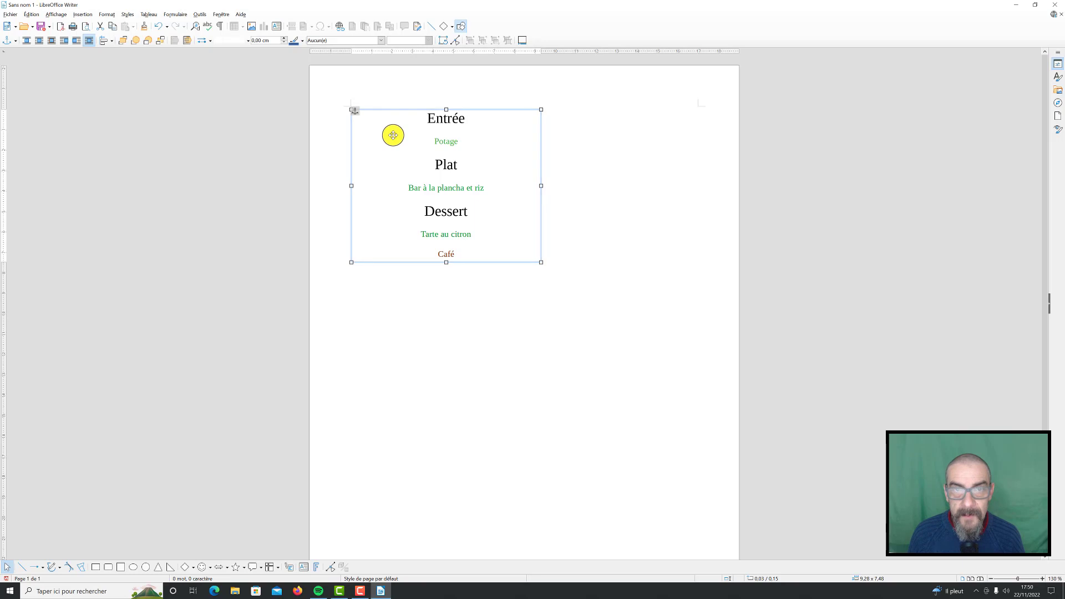
drag(393, 135, 478, 215)
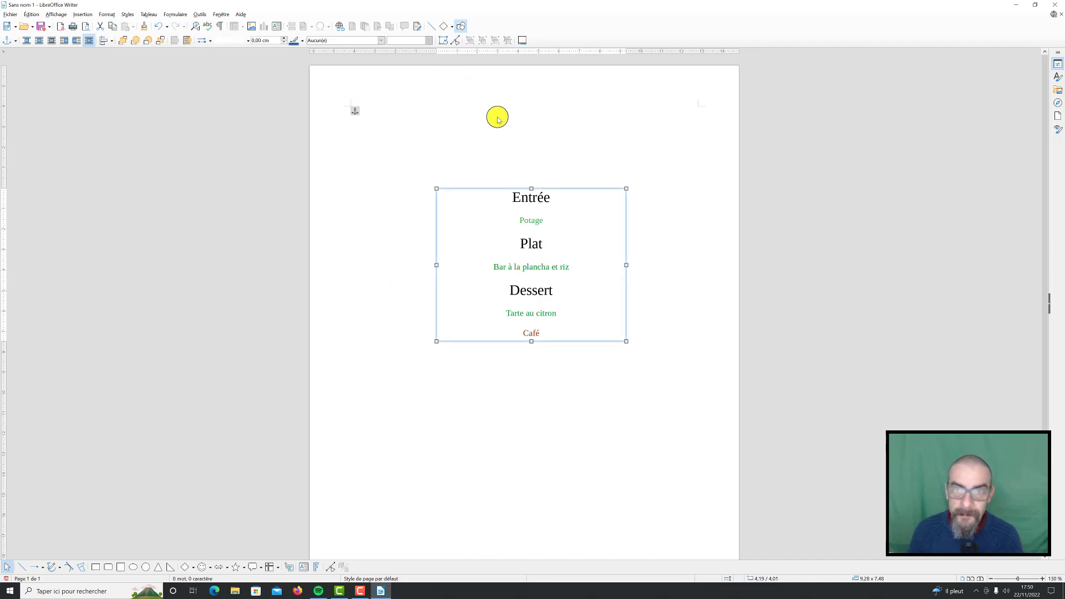
click(438, 132)
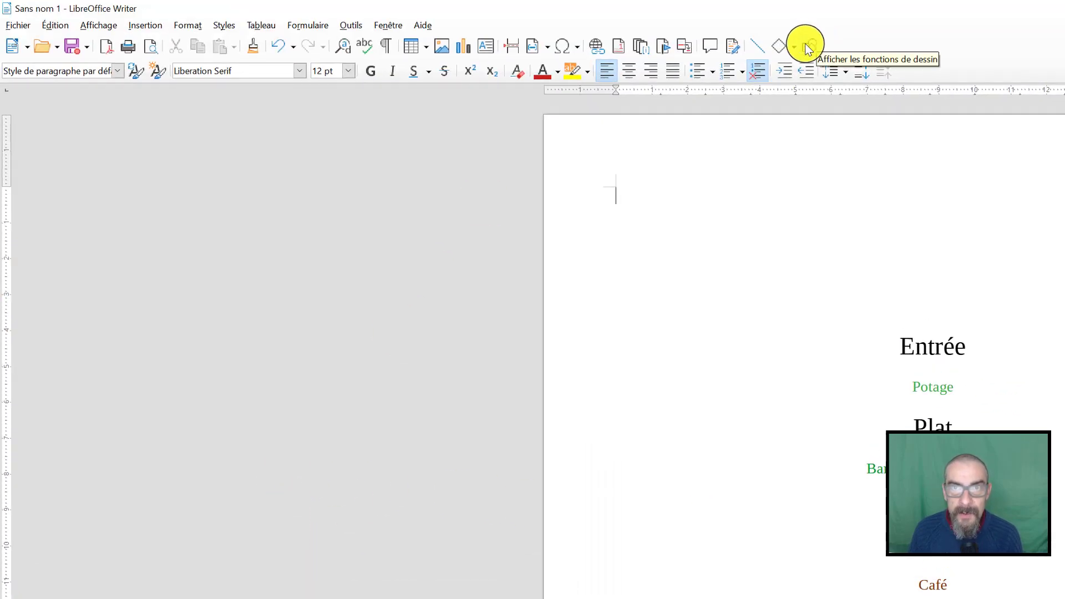
Display the drawing functions for the document
click(807, 47)
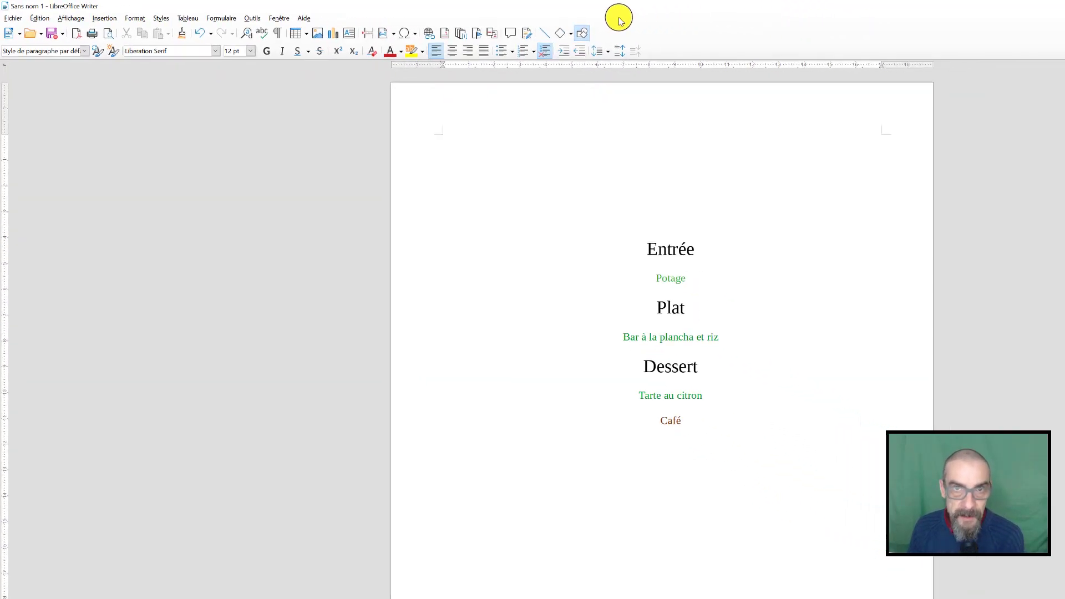
click(461, 26)
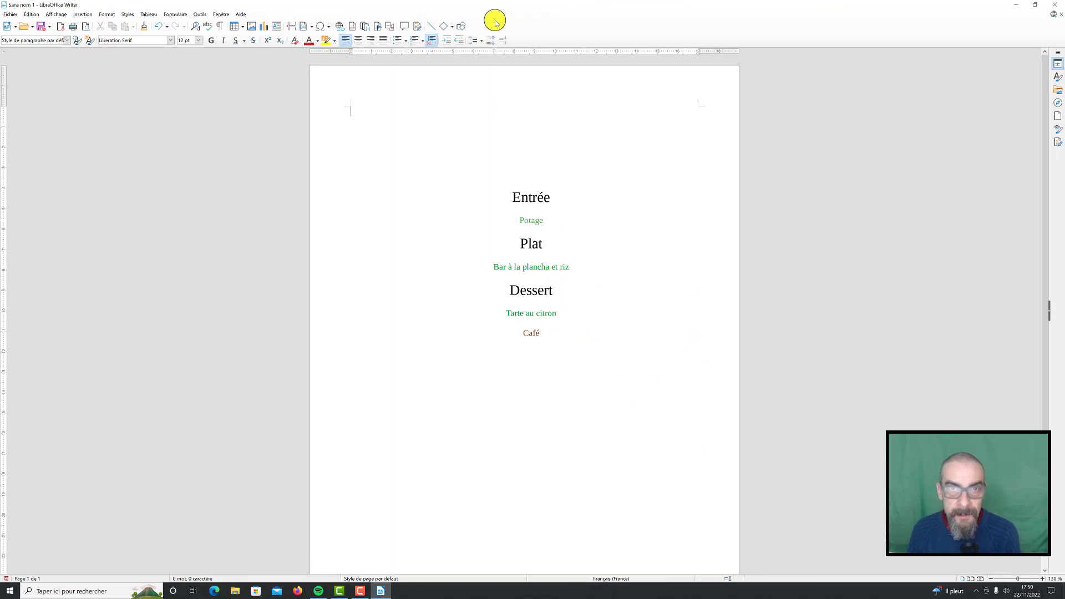
click(461, 27)
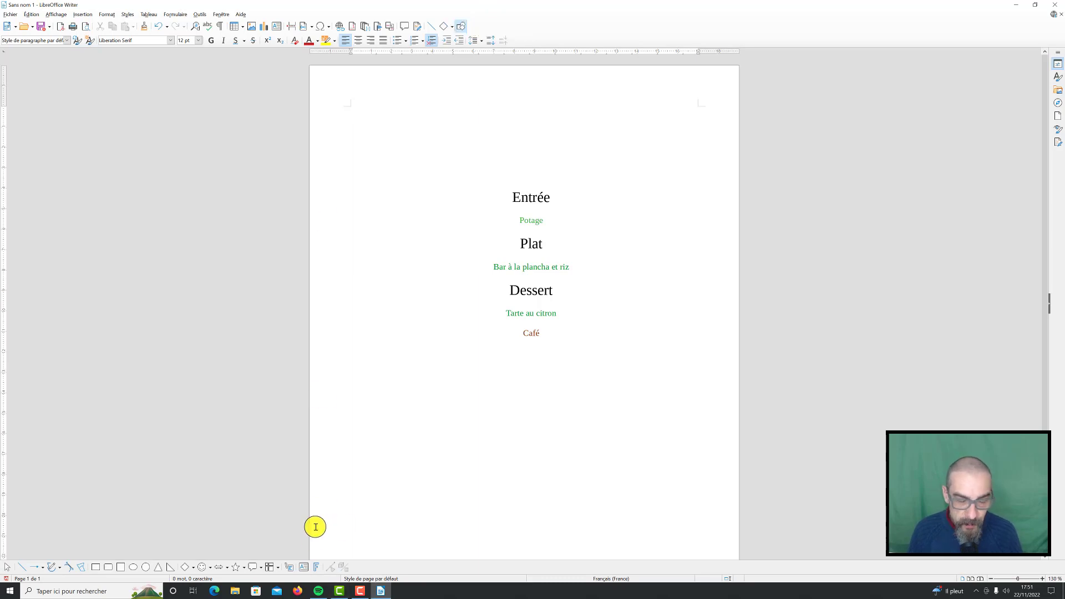
Insert a Fontwork in the orange "Favorite 2" style and place it above "Entrée" near the top of the page
click(305, 567)
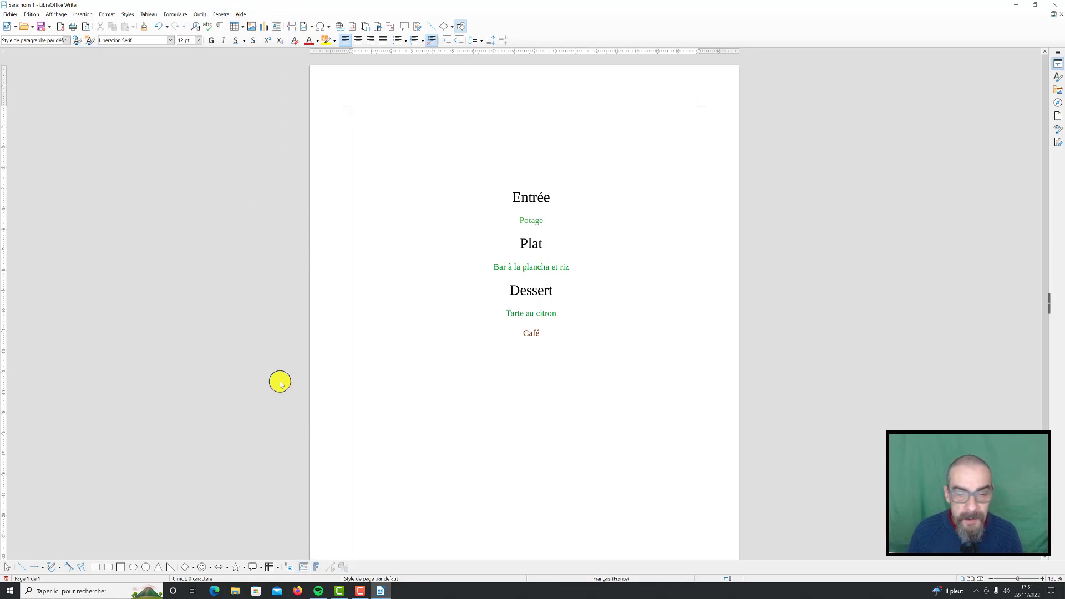
click(316, 567)
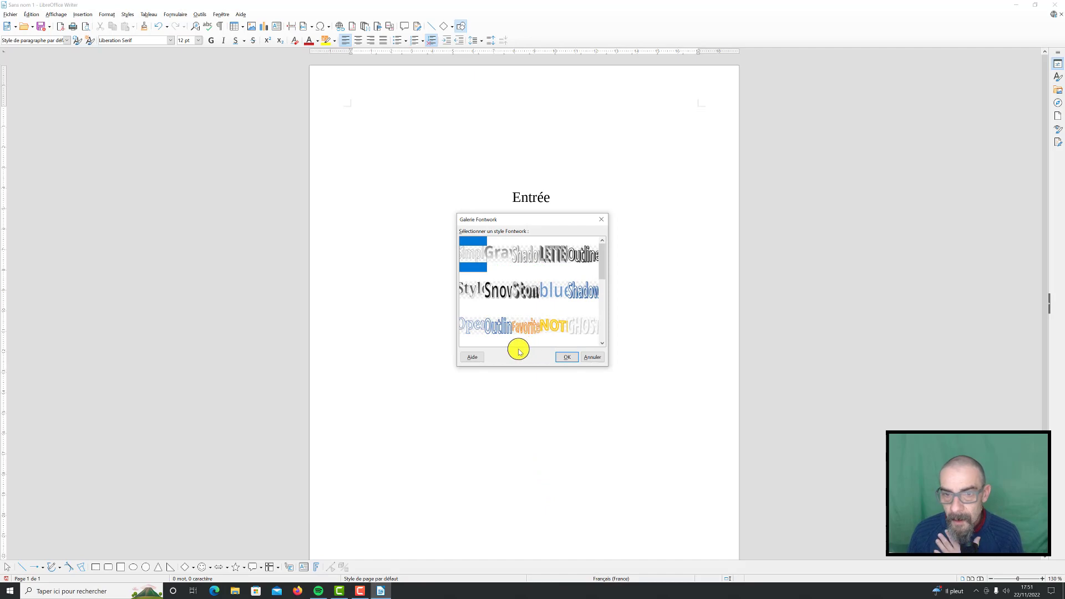
scroll(548, 306, down, 5)
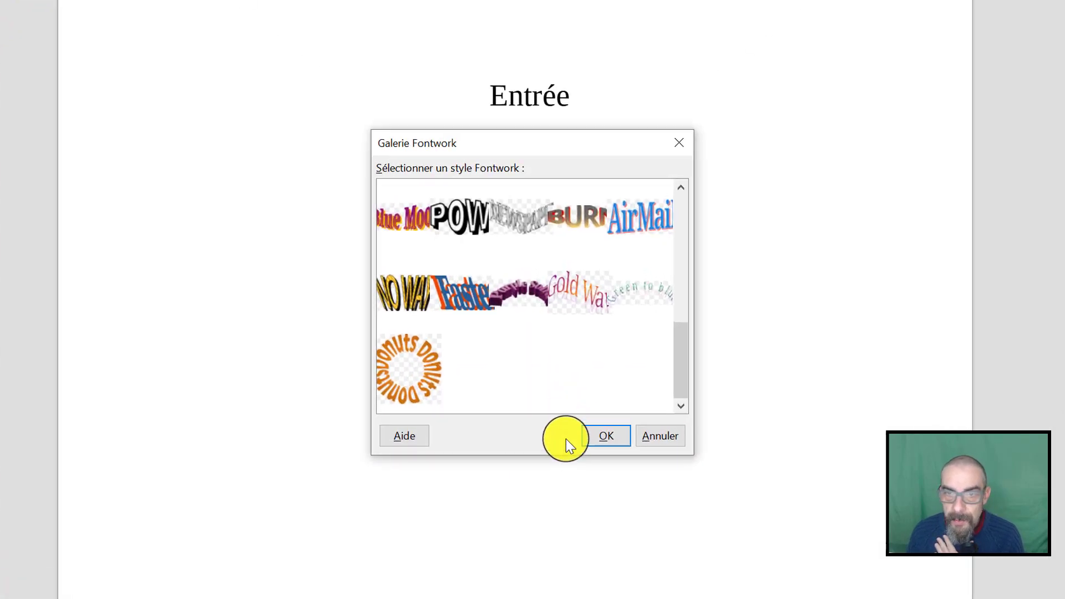
scroll(567, 334, up, 3)
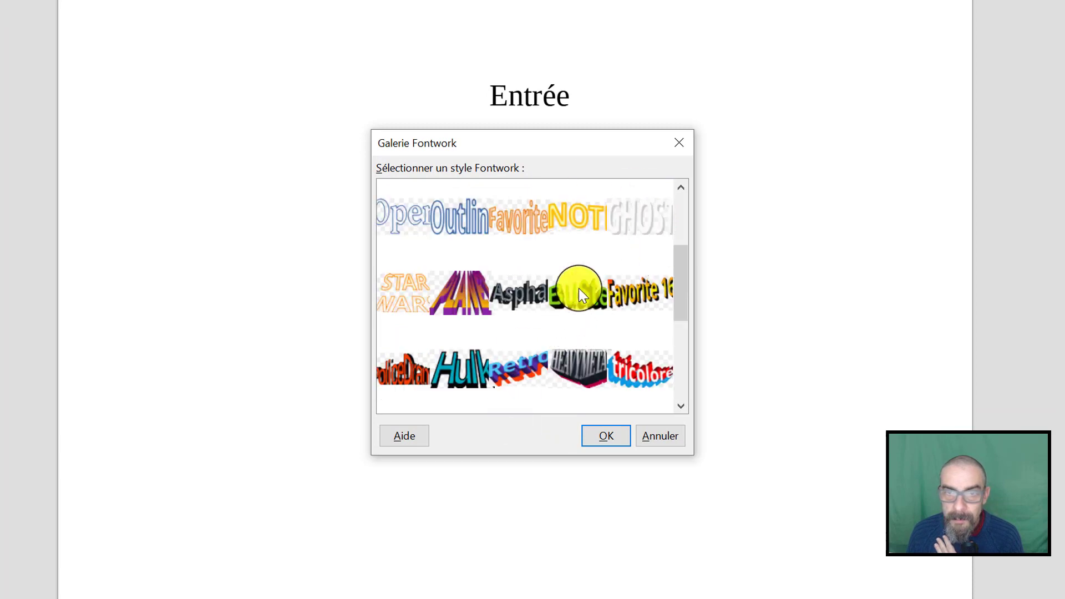
click(528, 238)
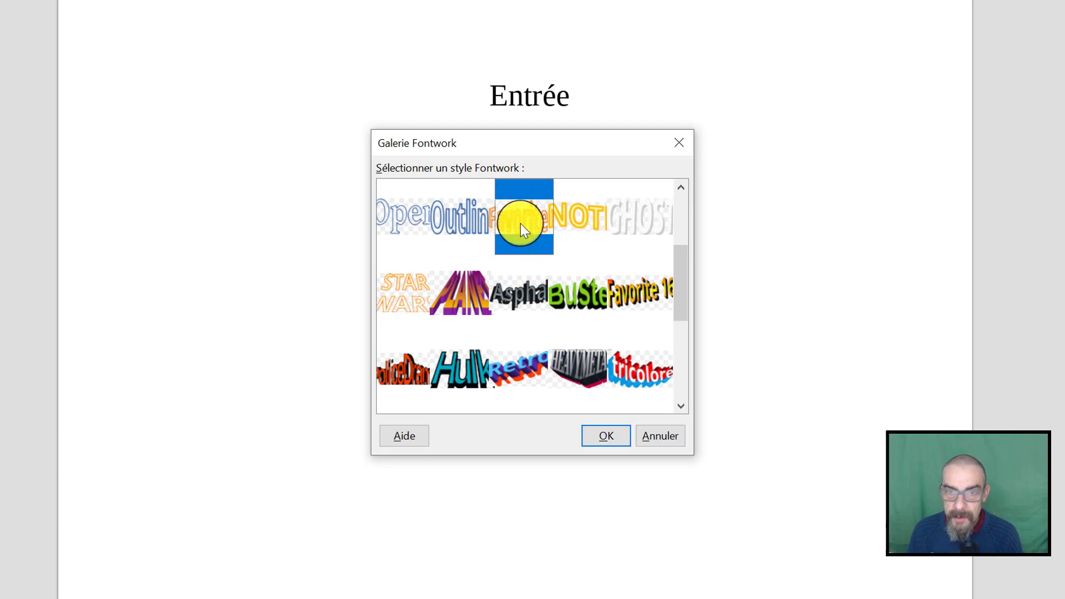
click(613, 433)
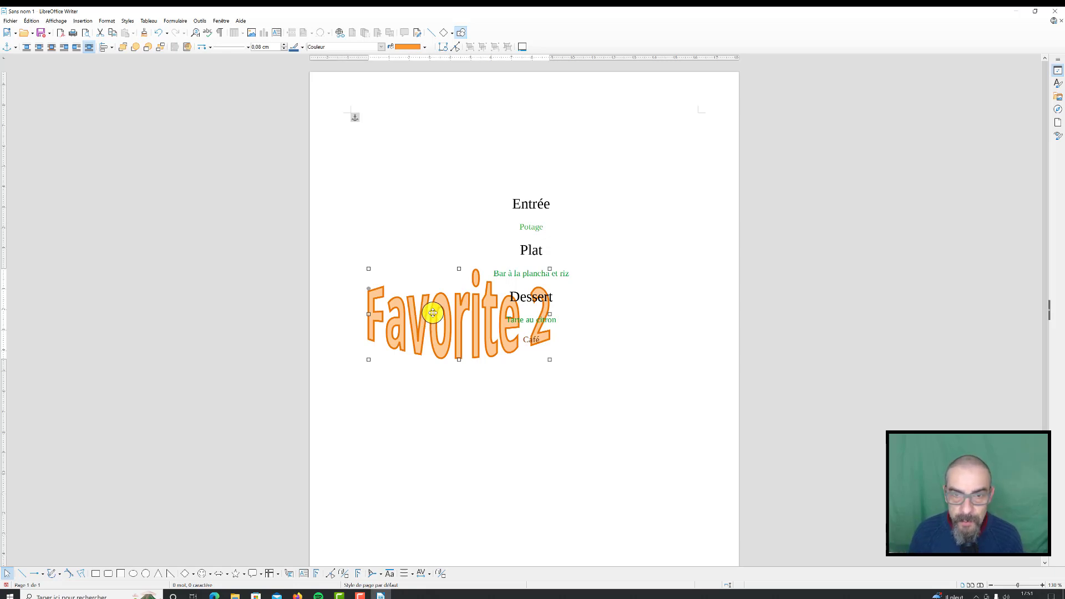
drag(433, 313, 501, 136)
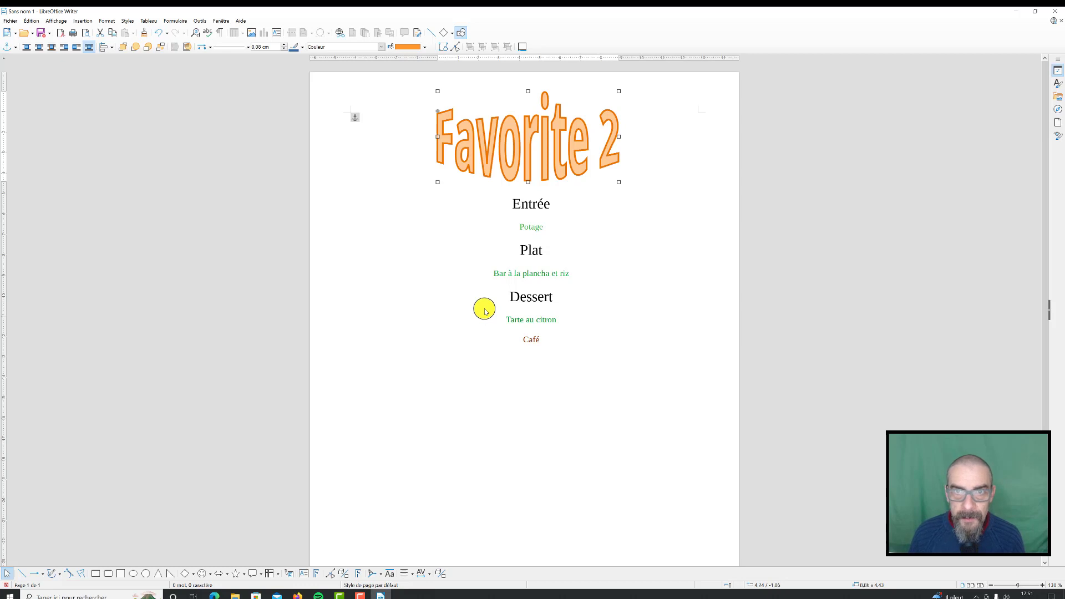
Replace the Fontwork's text with "MENU" and leave its text editing
double_click(527, 139)
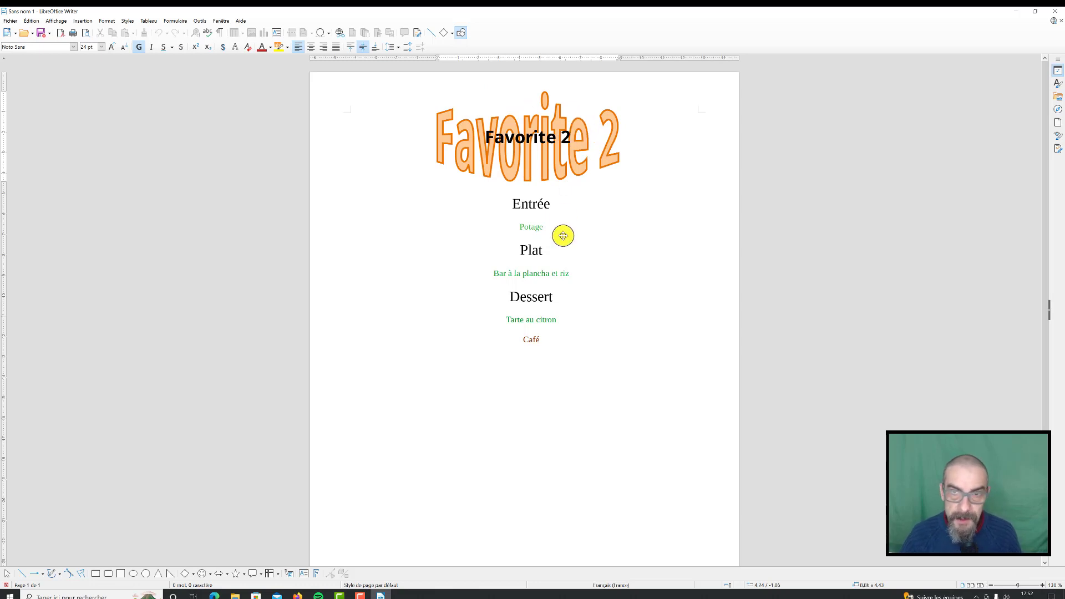
key(BackSpace)
key(BackSpace)
key(BackSpace)
key(BackSpace)
key(BackSpace)
key(BackSpace)
key(BackSpace)
key(BackSpace)
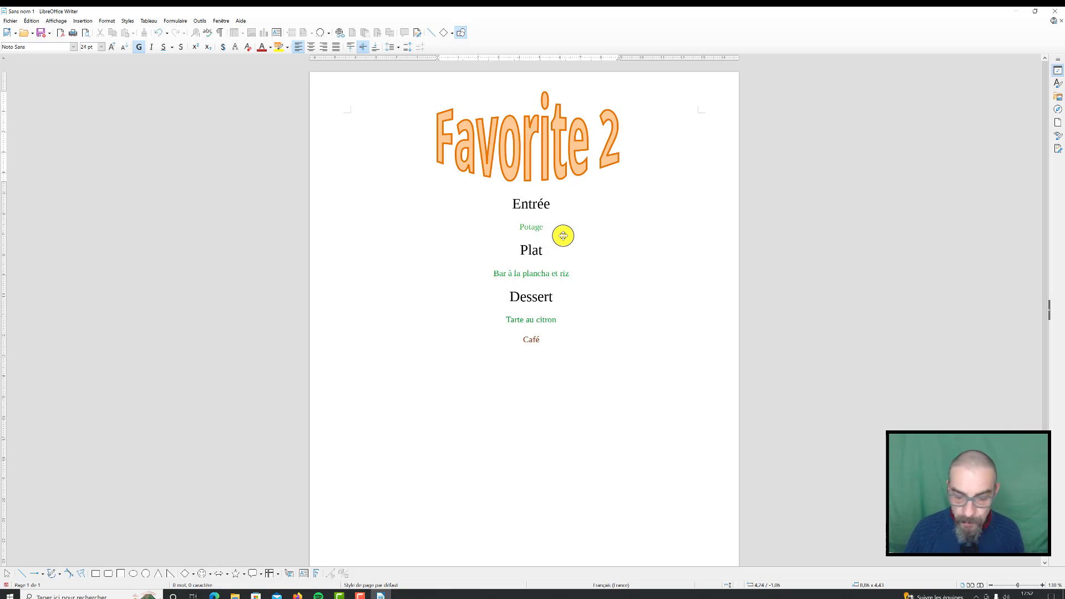
text(MENU)
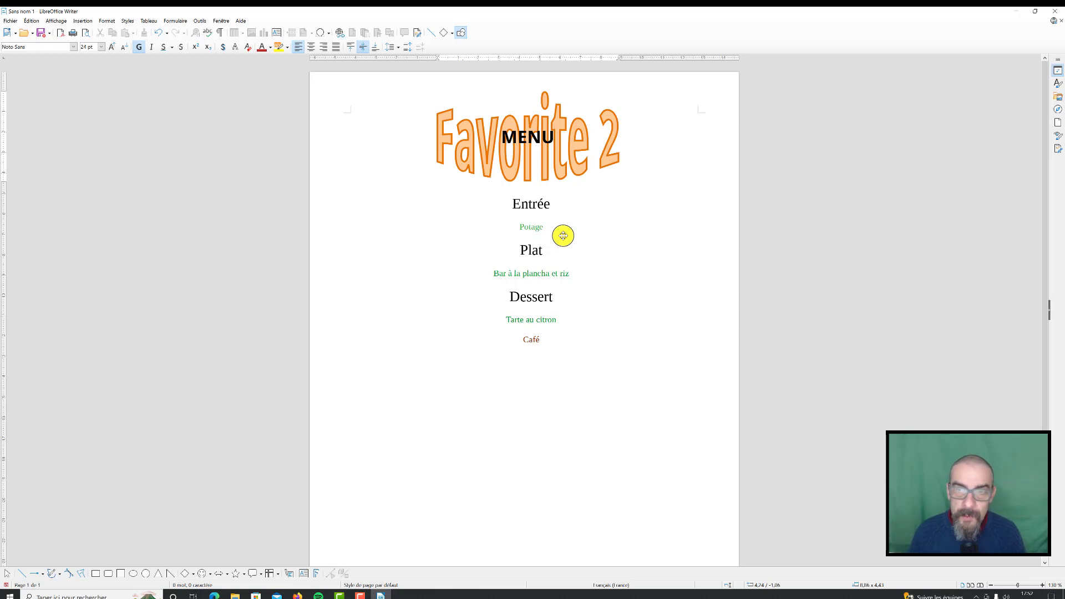
click(717, 286)
key(Escape)
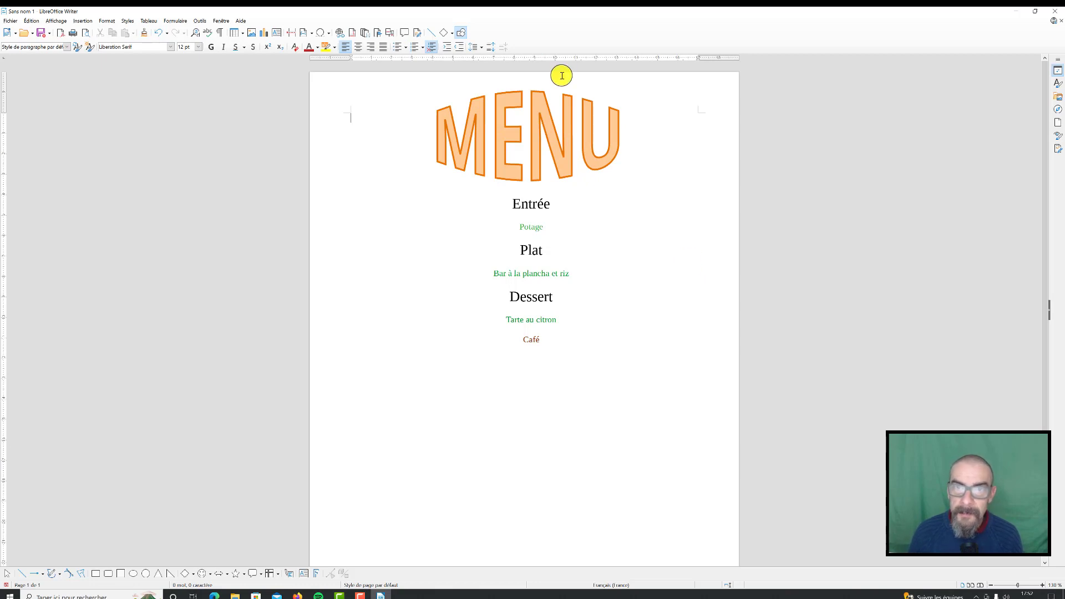
Resize the "MENU" Fontwork above "Entrée" to about 6.2 by 2.1 cm and adjust the curvature of its letters
click(545, 111)
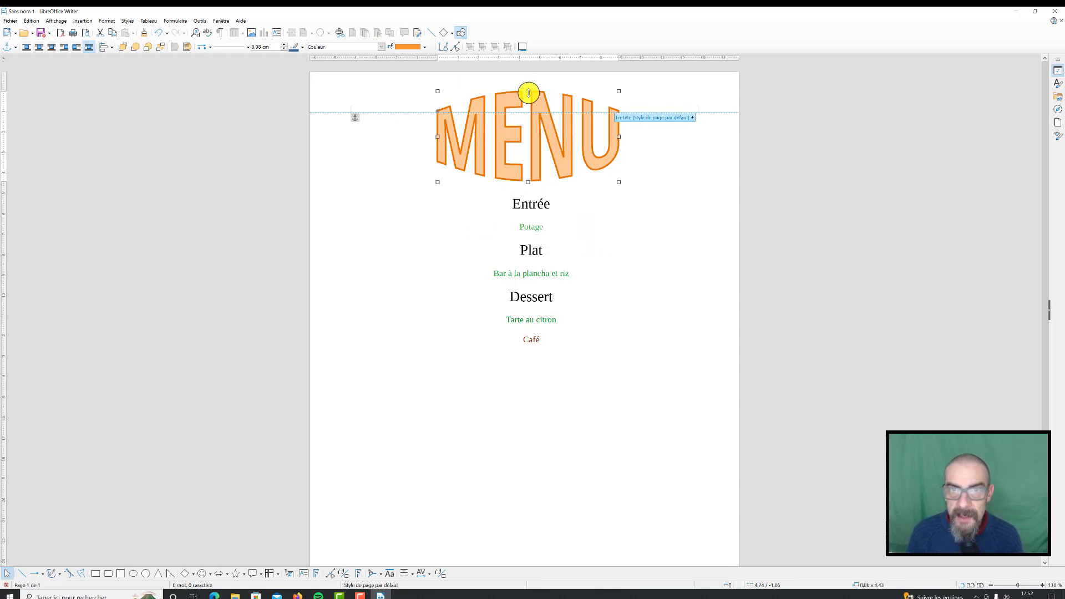
drag(529, 92, 528, 139)
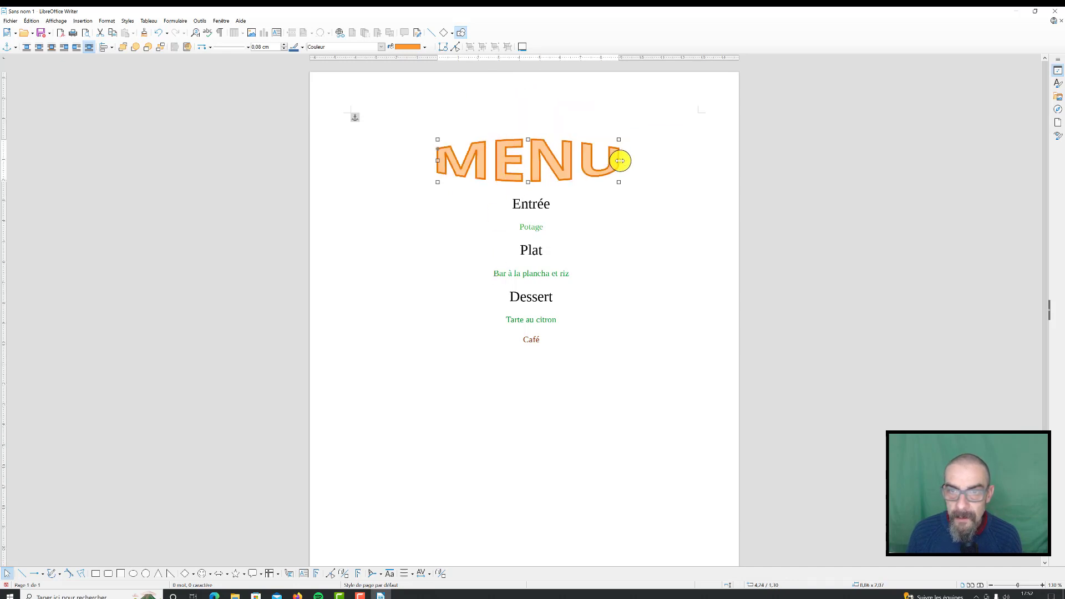
drag(620, 161, 548, 149)
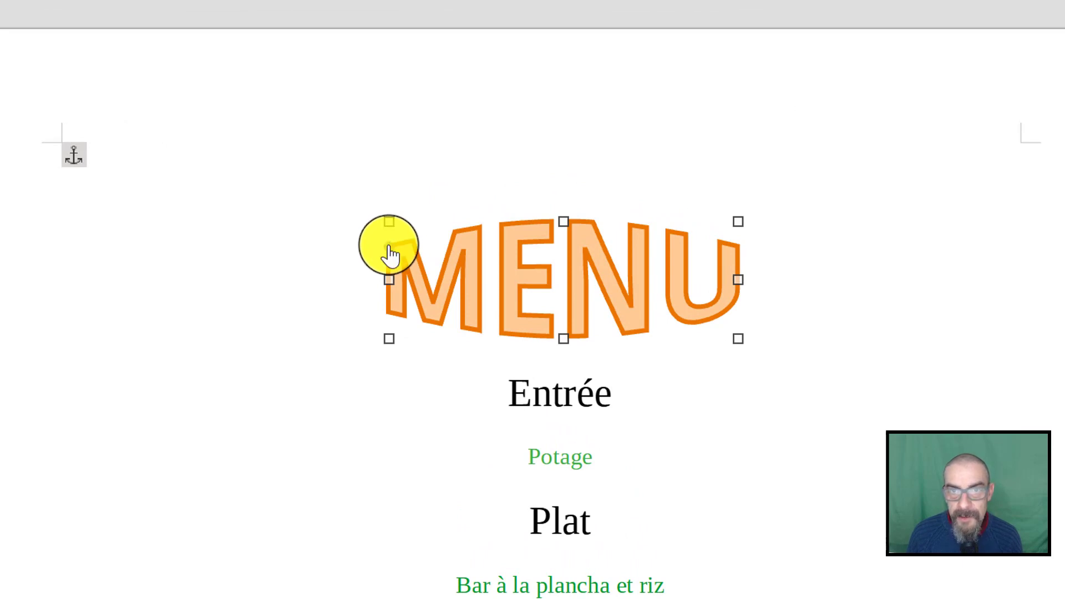
drag(389, 247, 364, 239)
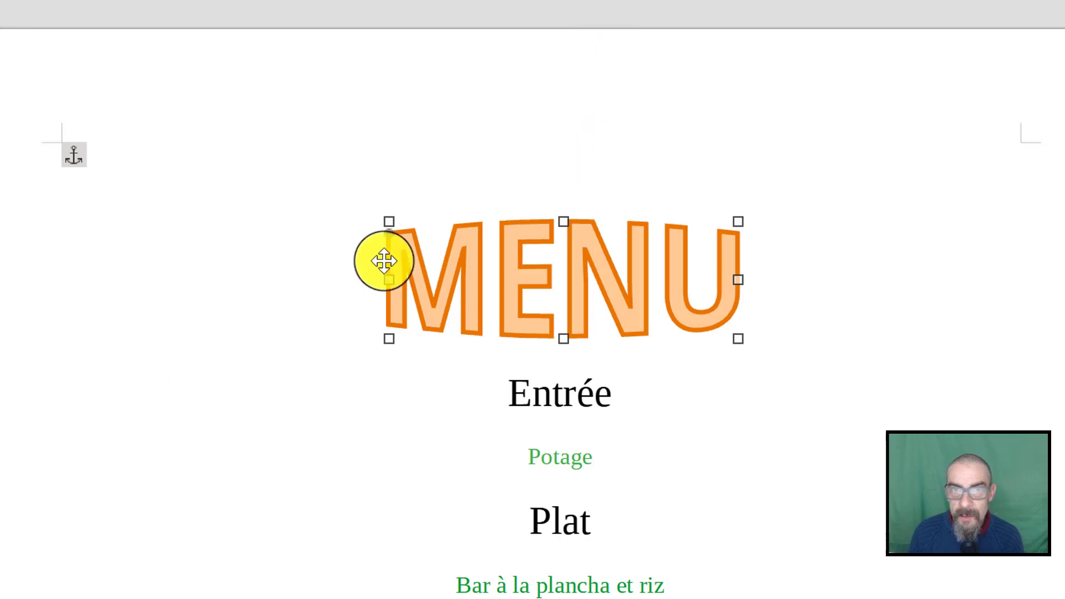
drag(394, 284, 398, 307)
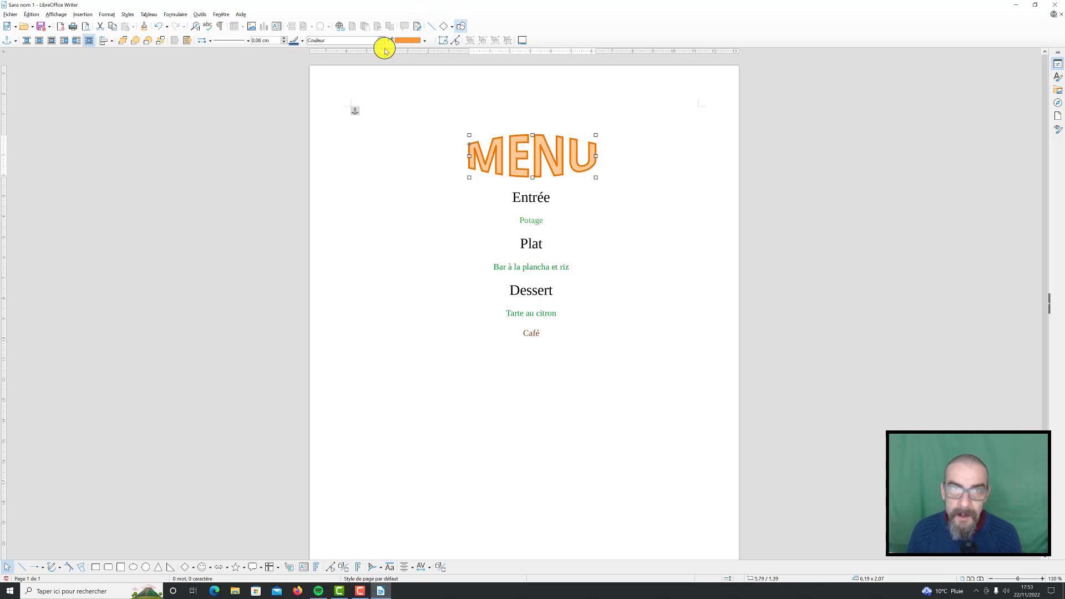
Fill the "MENU" Fontwork with the dark lime green "Citron vert foncé 1" and deselect it
click(425, 41)
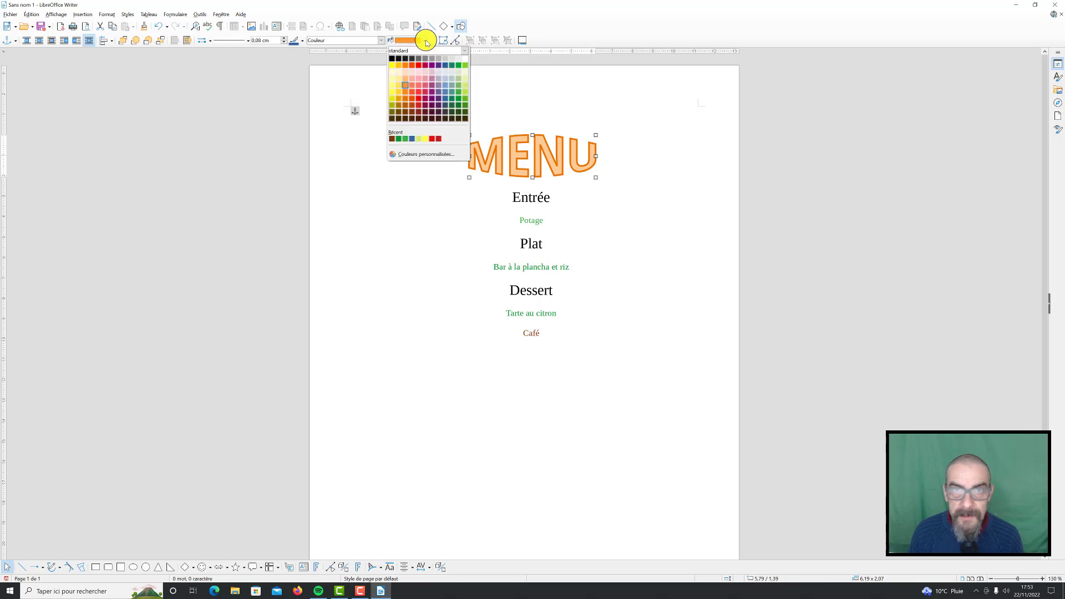
click(463, 101)
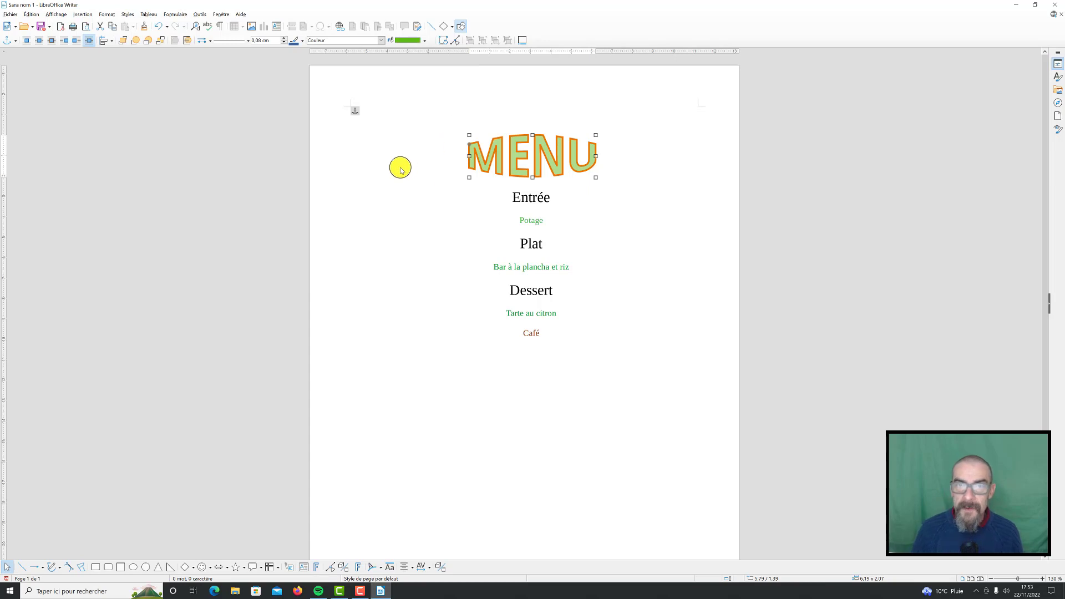
click(378, 192)
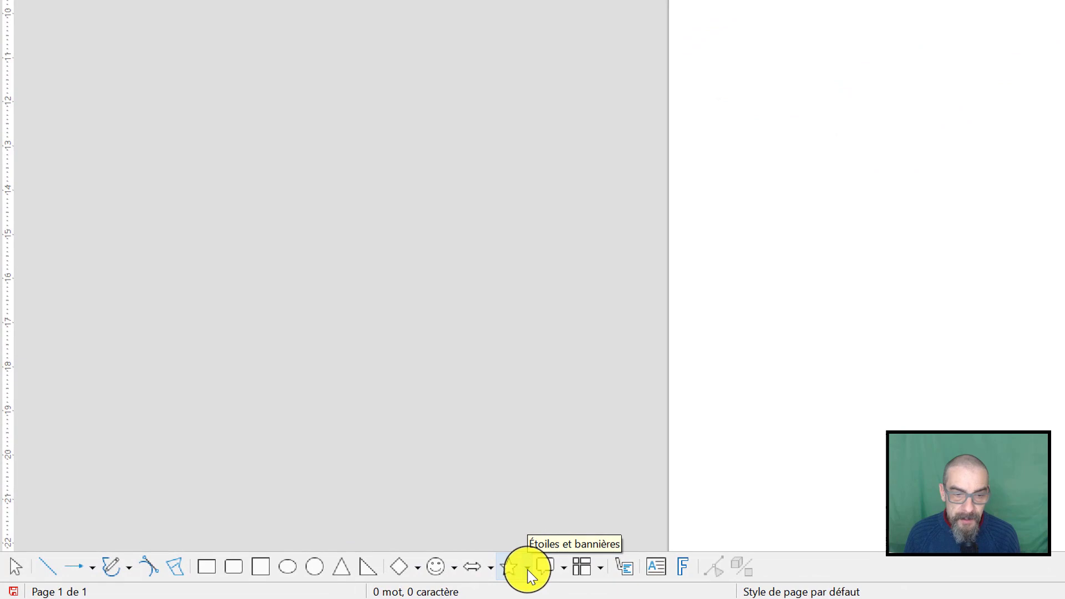
Draw a vertical scroll shape (Parchemin vertical) about 6.7 by 8.3 cm below the menu text
click(507, 568)
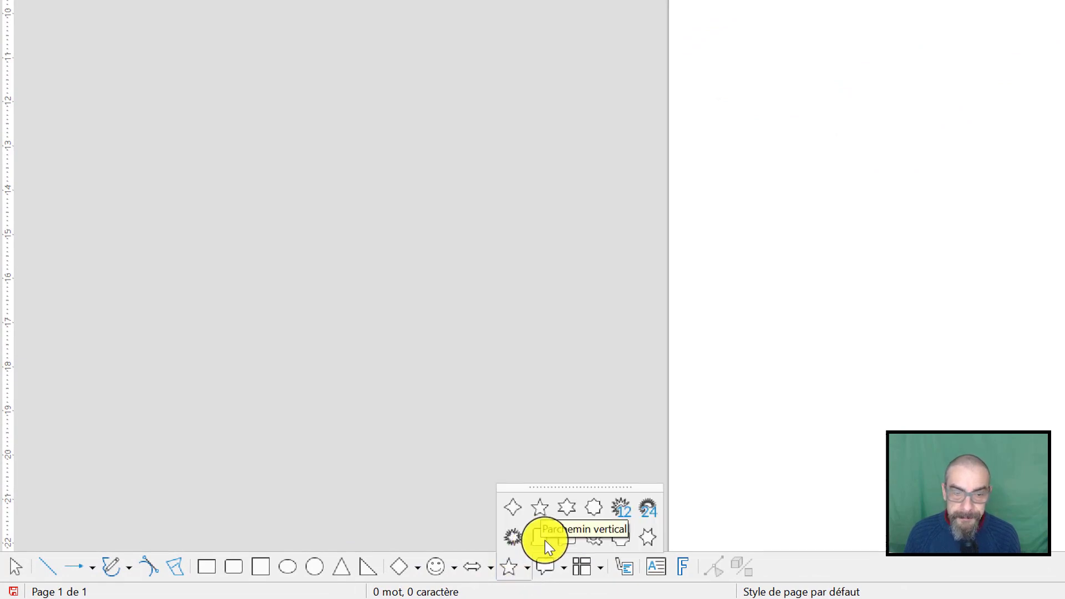
click(544, 540)
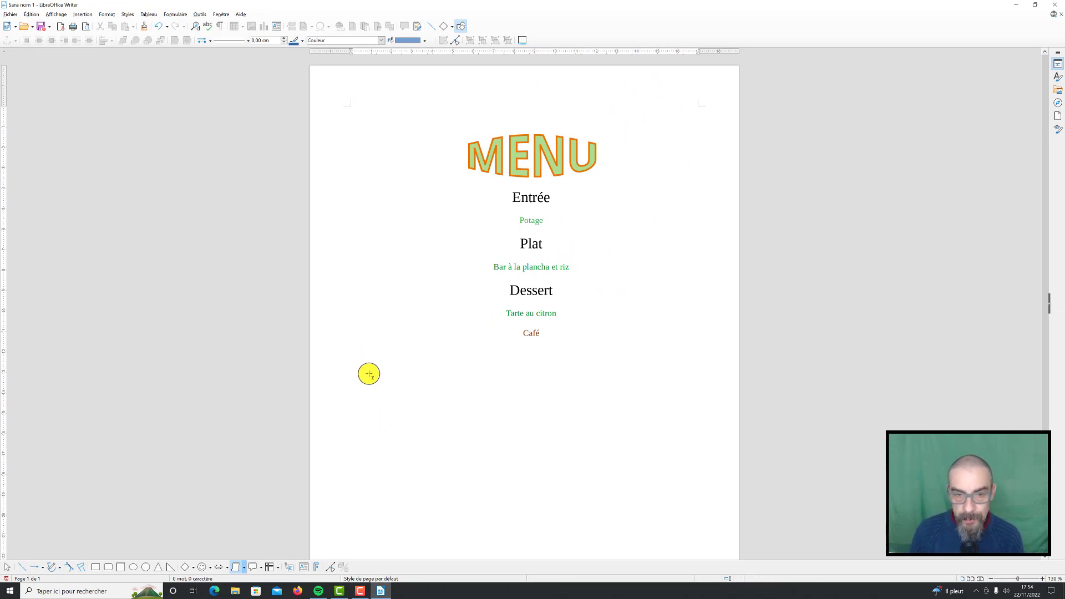
drag(369, 374, 504, 543)
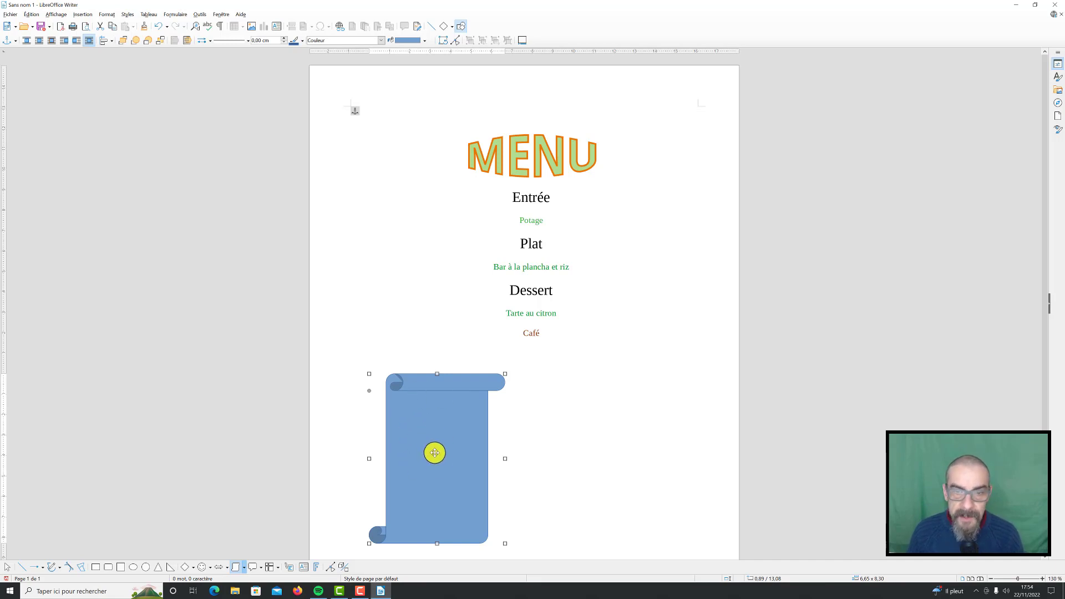
Move the scroll over the menu and enlarge it to about 12.8 by 12.8 cm so it covers the title and all dishes
drag(435, 452, 504, 192)
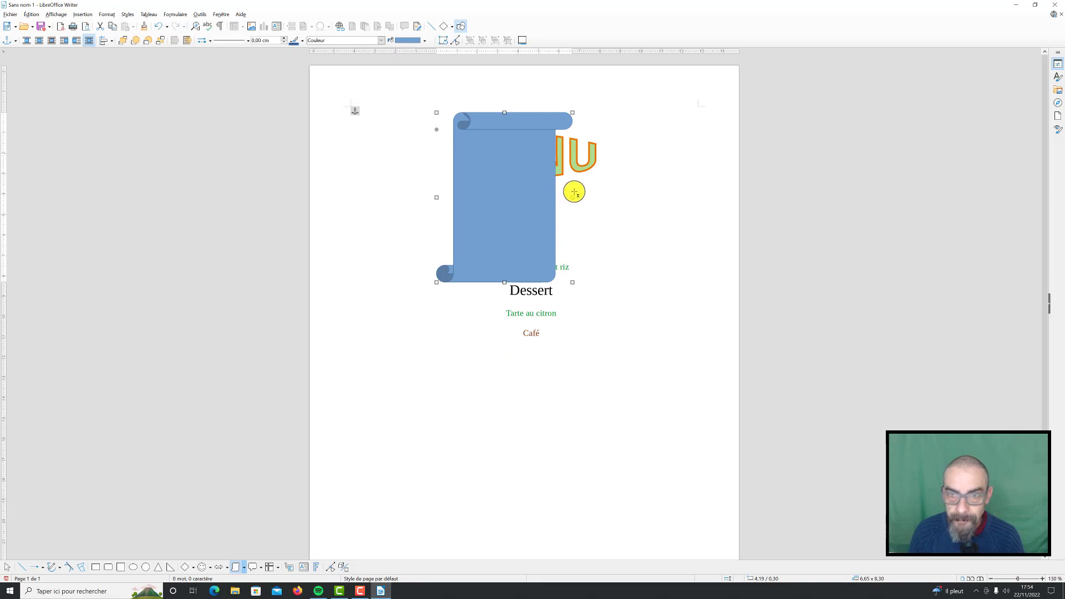
drag(572, 199, 652, 201)
drag(544, 282, 547, 373)
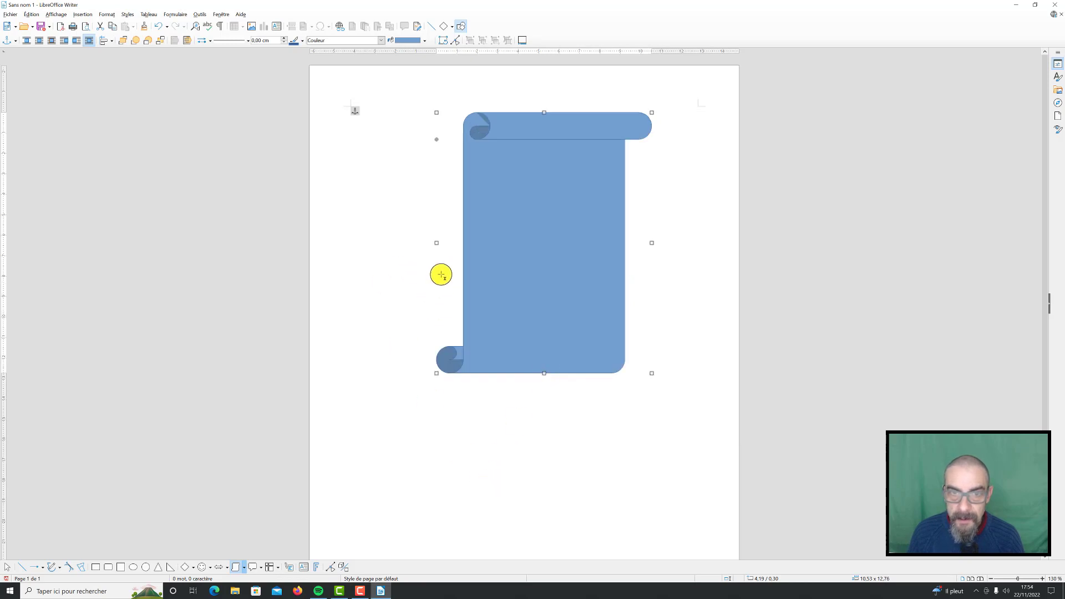
drag(436, 243, 390, 243)
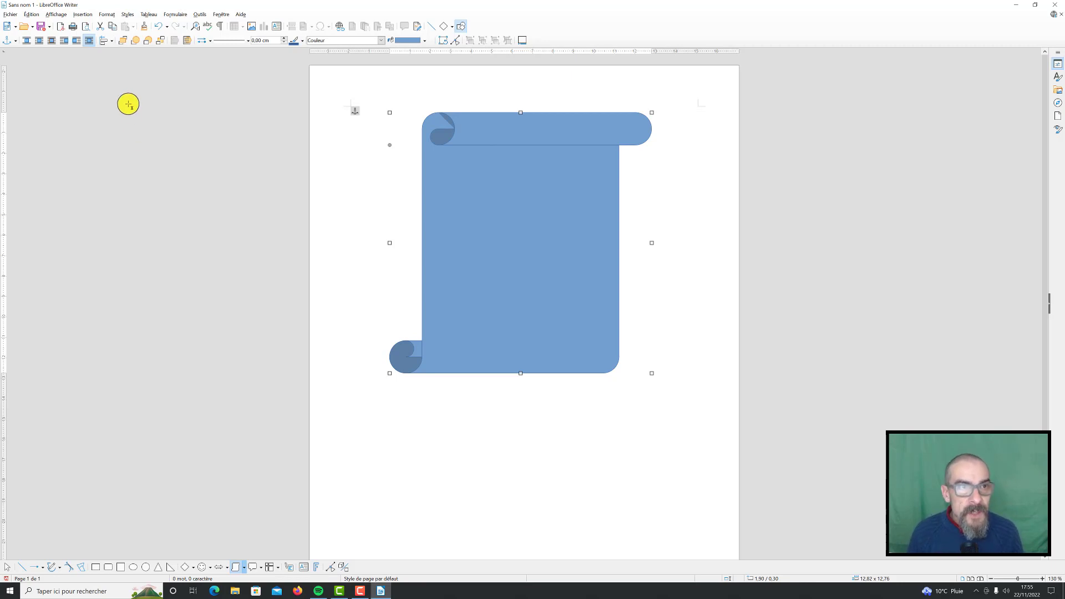
Send the scroll two levels backward, behind the menu text and the "MENU" title
click(149, 42)
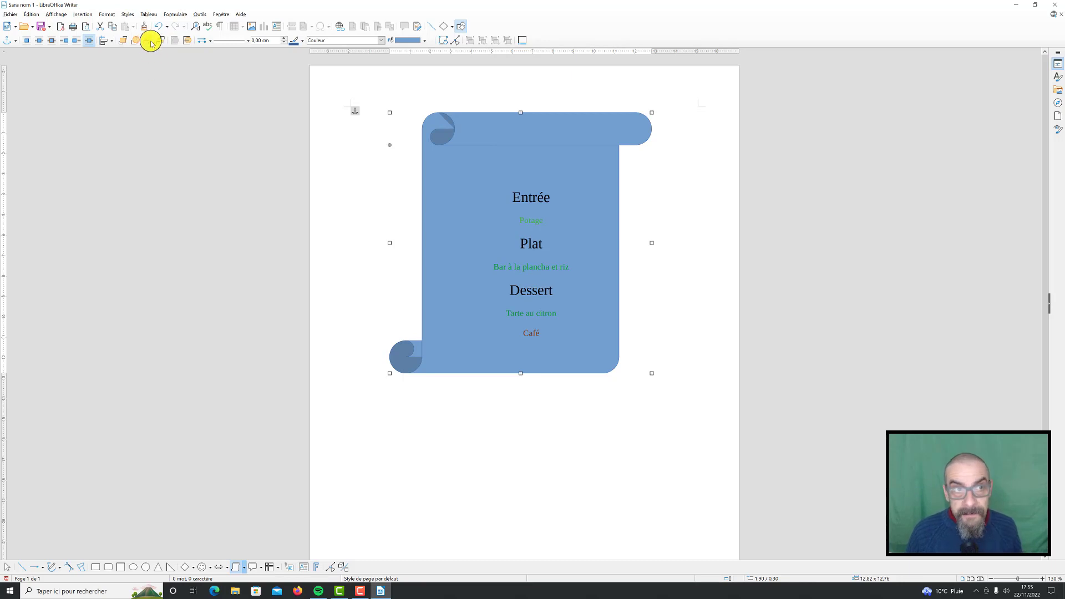
click(151, 42)
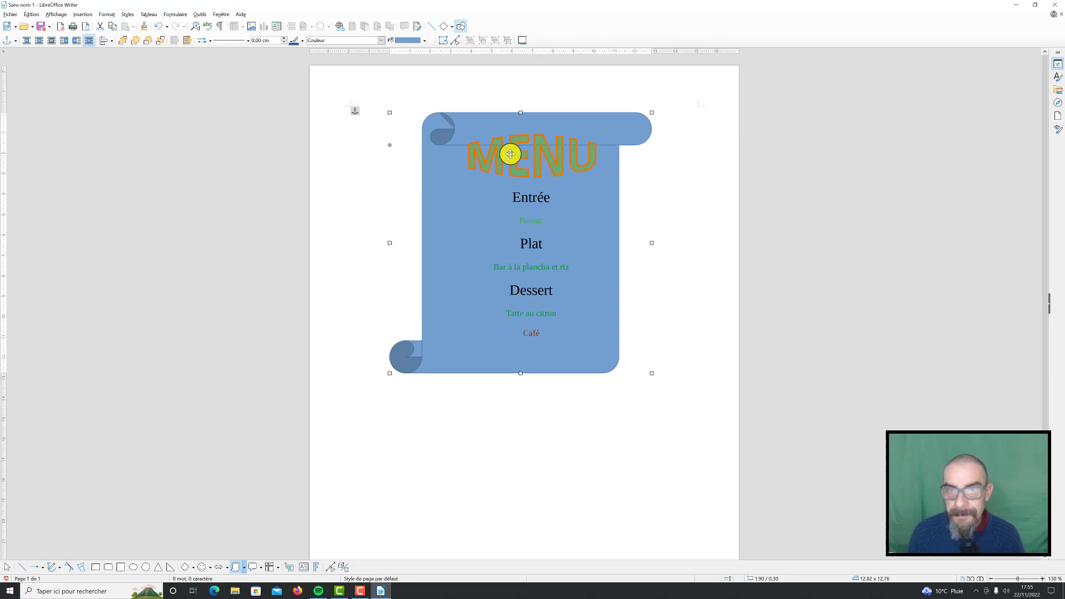
Move the "MENU" title onto the scroll's upper roll and resize it to about 7.2 by 1.1 cm
click(546, 149)
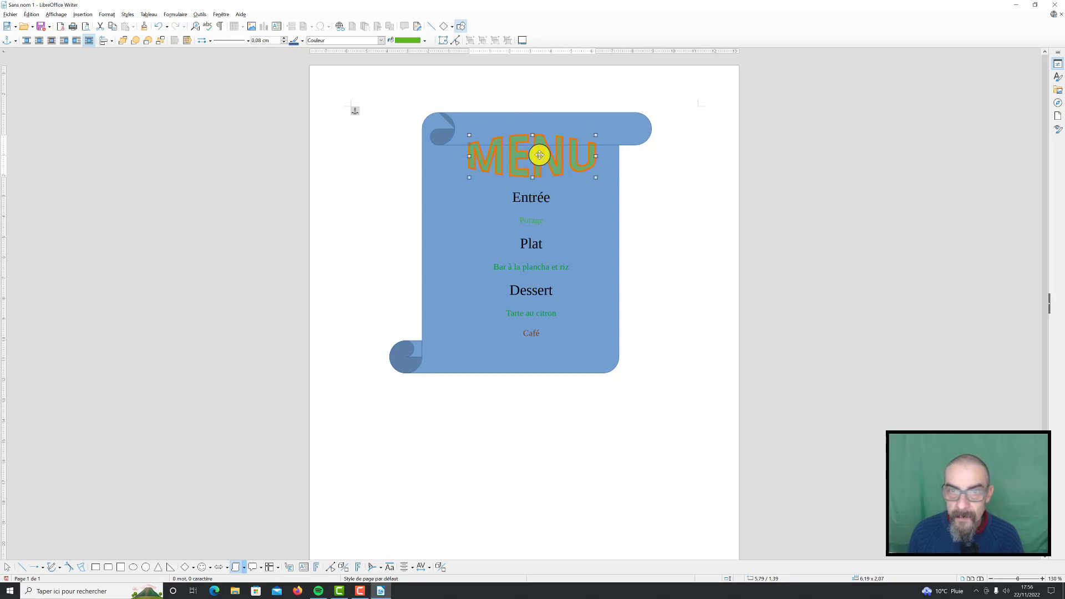
mouse_move(538, 155)
mouse_down()
mouse_move(540, 138)
mouse_move(530, 140)
mouse_up()
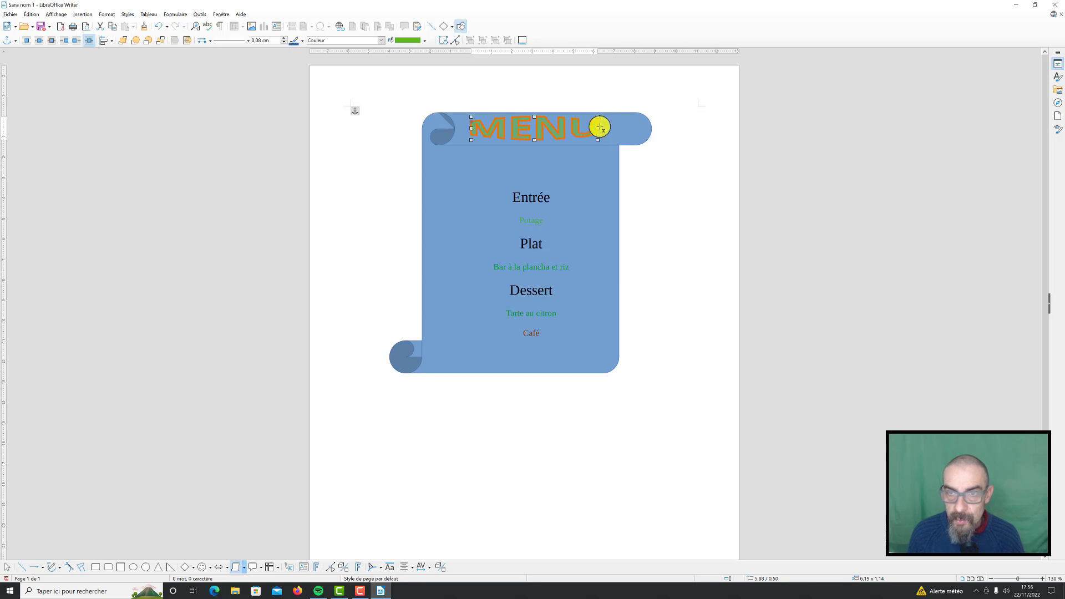
drag(597, 127, 568, 126)
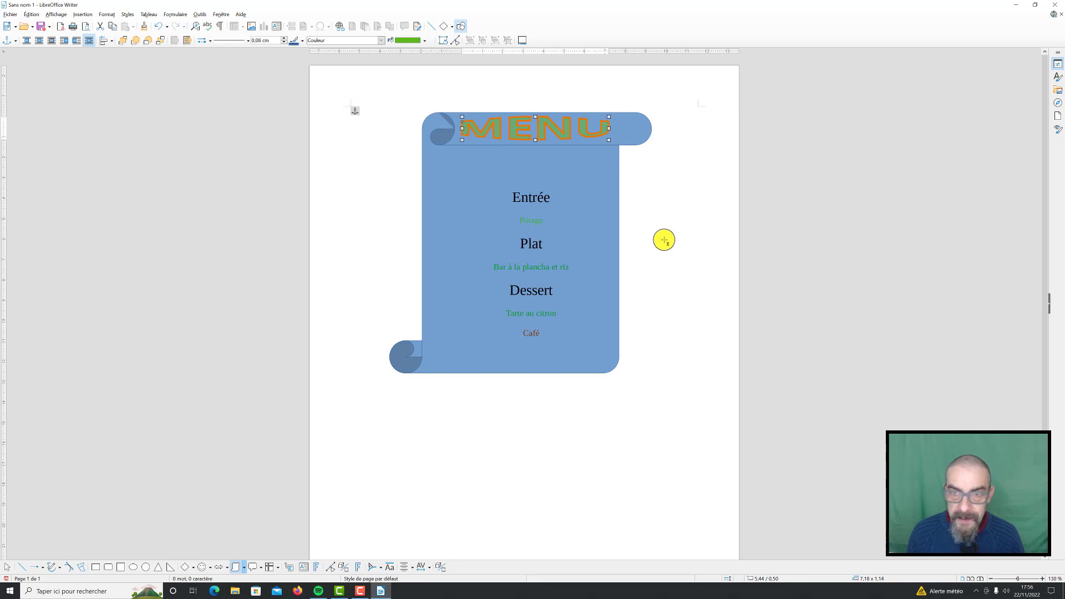
Draw a second vertical scroll about 3.8 by 5.8 cm beside the large one and delete it
mouse_move(649, 224)
mouse_down()
mouse_move(692, 266)
mouse_move(727, 344)
mouse_up()
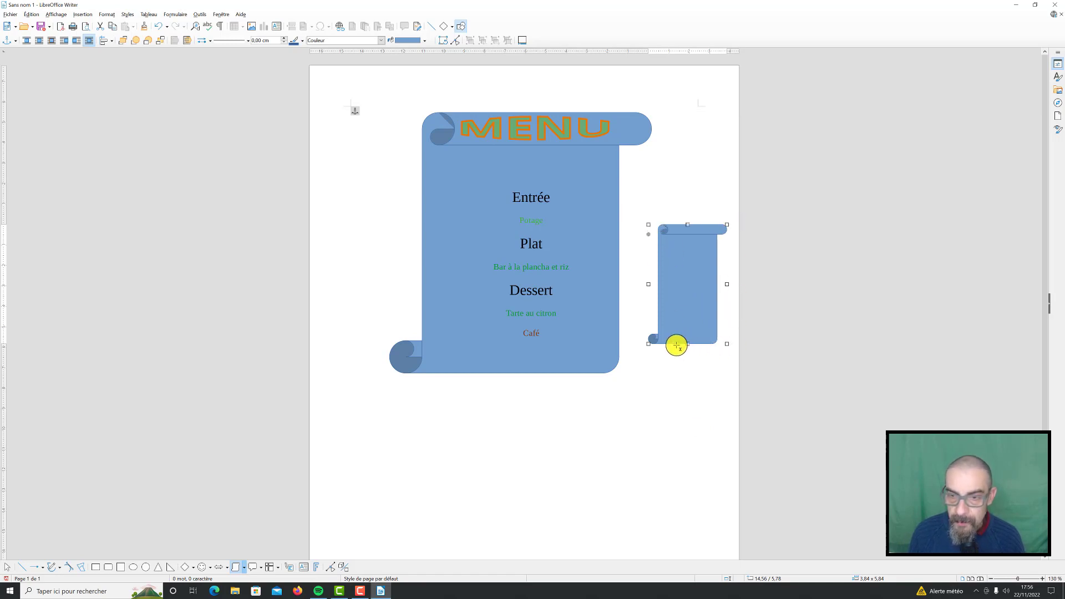
key(Delete)
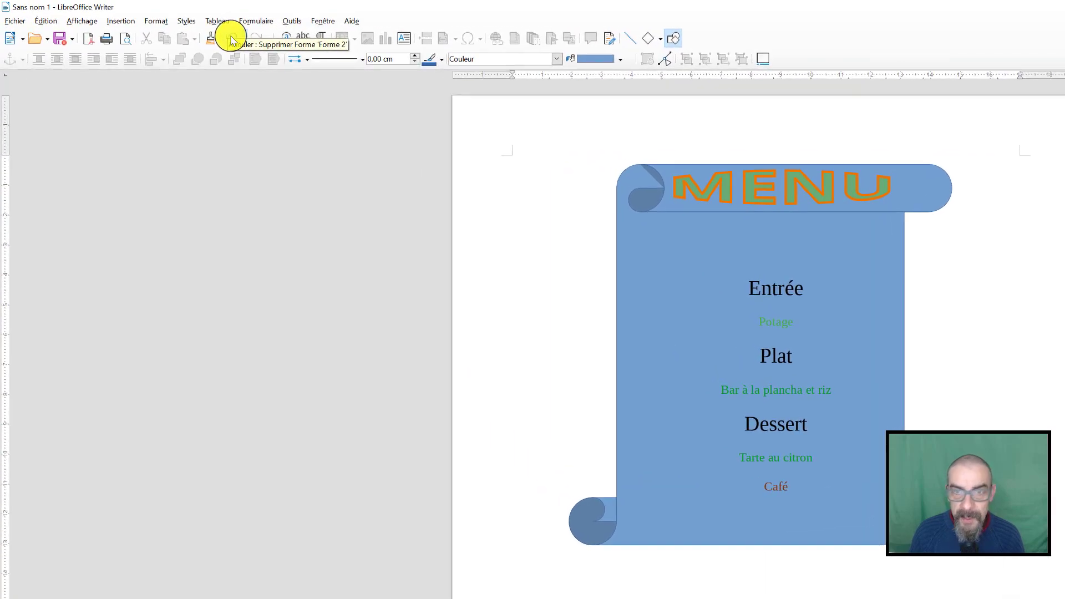
Undo the deletion and drawing of the second scroll, then undo the last move of the "MENU" title
click(231, 40)
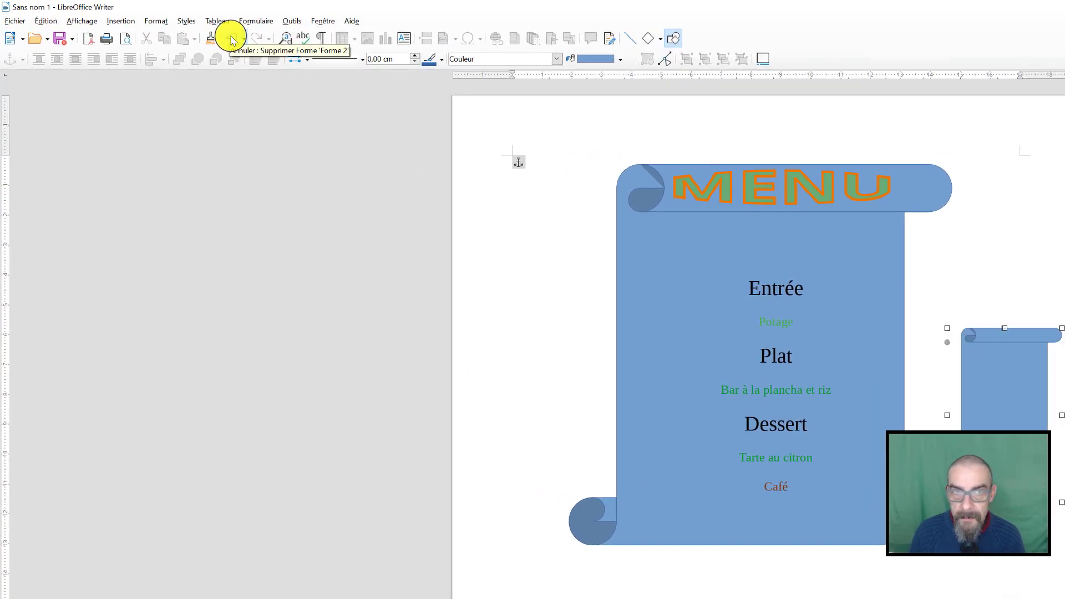
click(230, 40)
click(230, 40)
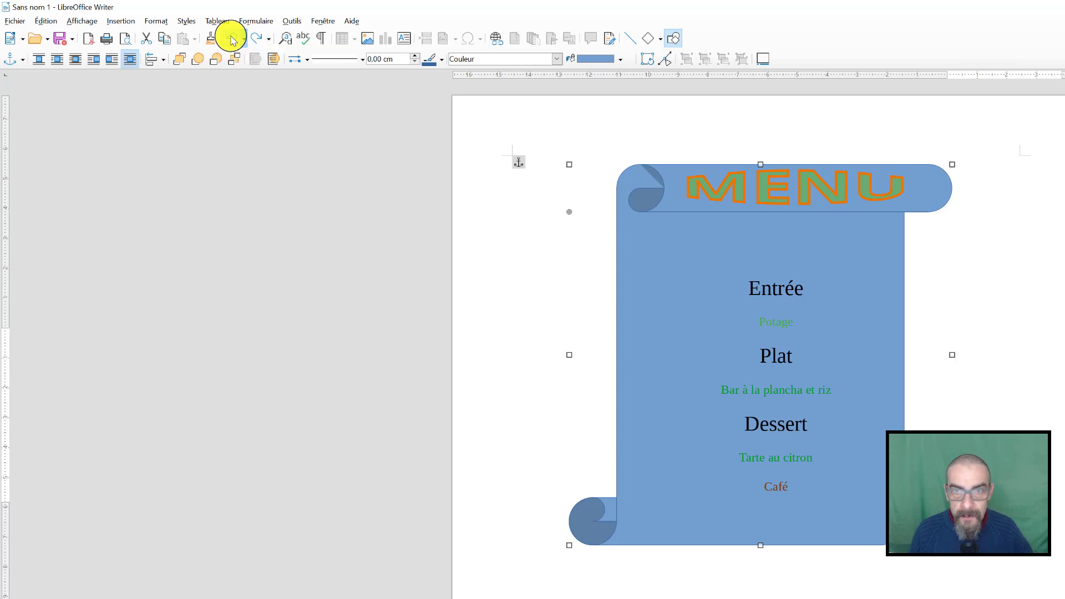
Undo the earlier title and scroll edits back to the small scroll placed below the menu text
click(230, 40)
click(230, 39)
click(230, 40)
click(230, 40)
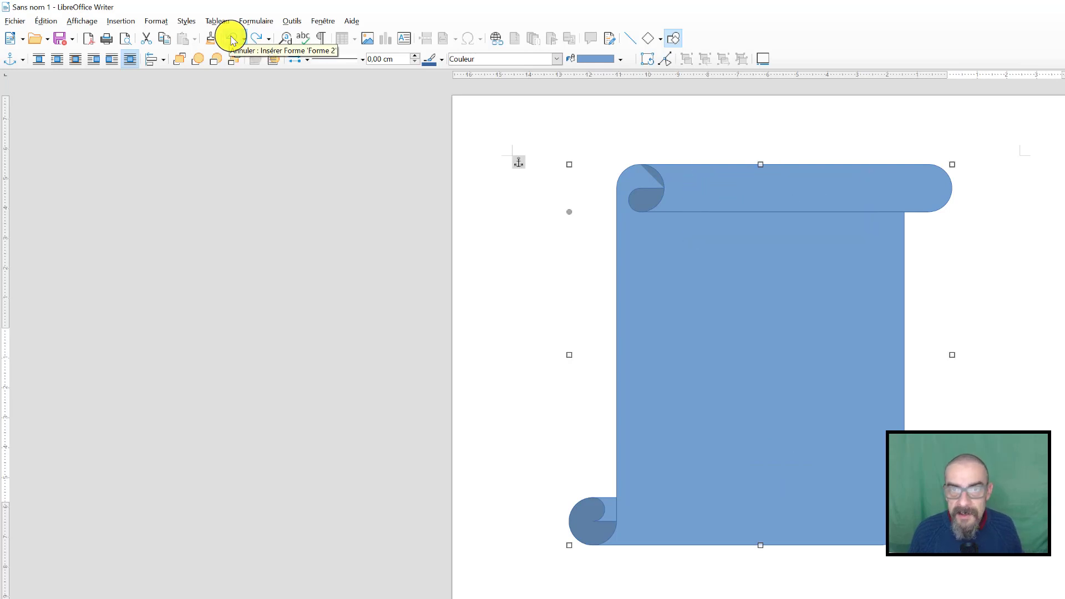
click(231, 40)
click(230, 40)
click(230, 40)
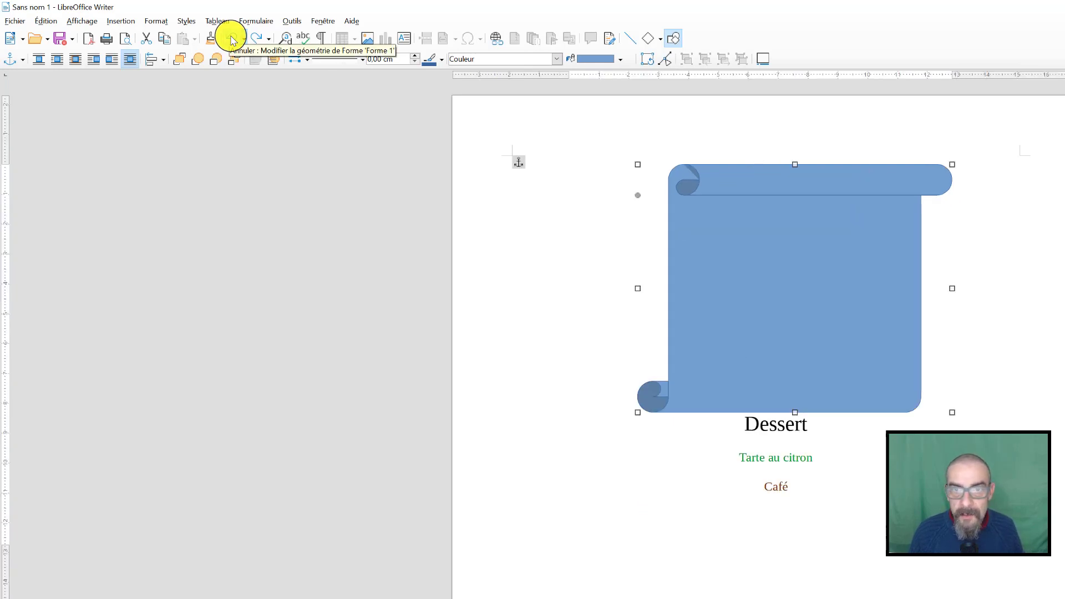
click(230, 40)
click(232, 40)
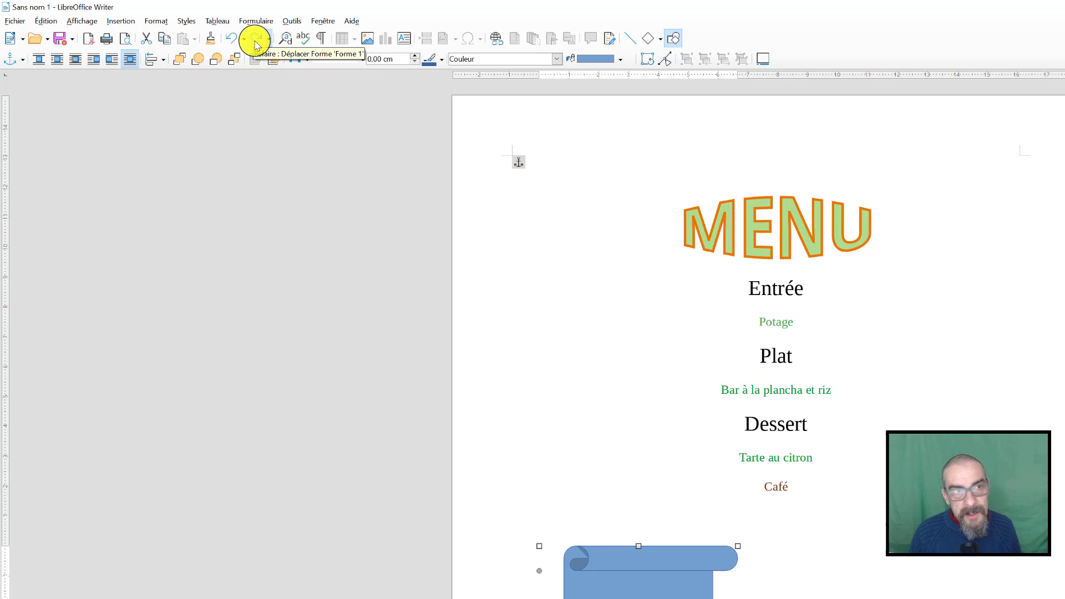
Redo the scroll and title edits until the "MENU" title is back on the scroll's upper roll
click(256, 40)
click(256, 40)
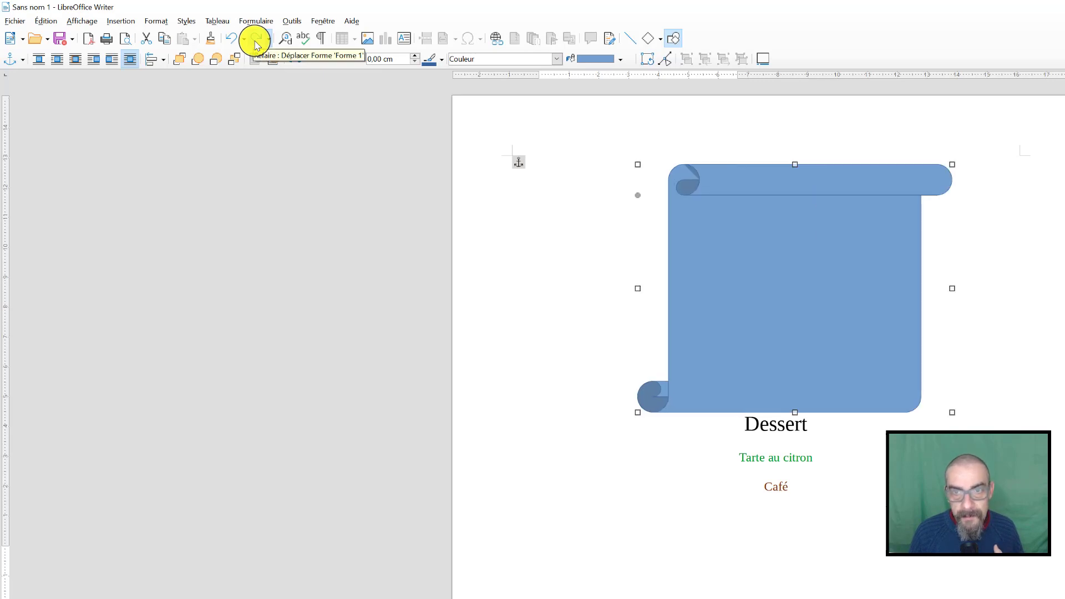
click(256, 40)
click(256, 40)
click(256, 41)
click(256, 40)
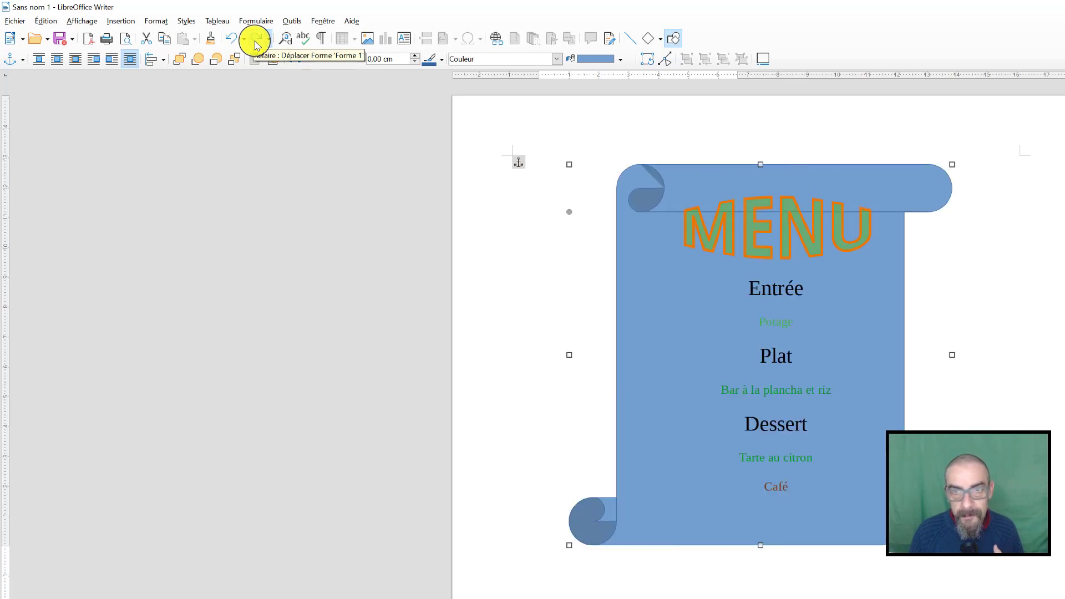
click(256, 41)
click(256, 40)
click(256, 40)
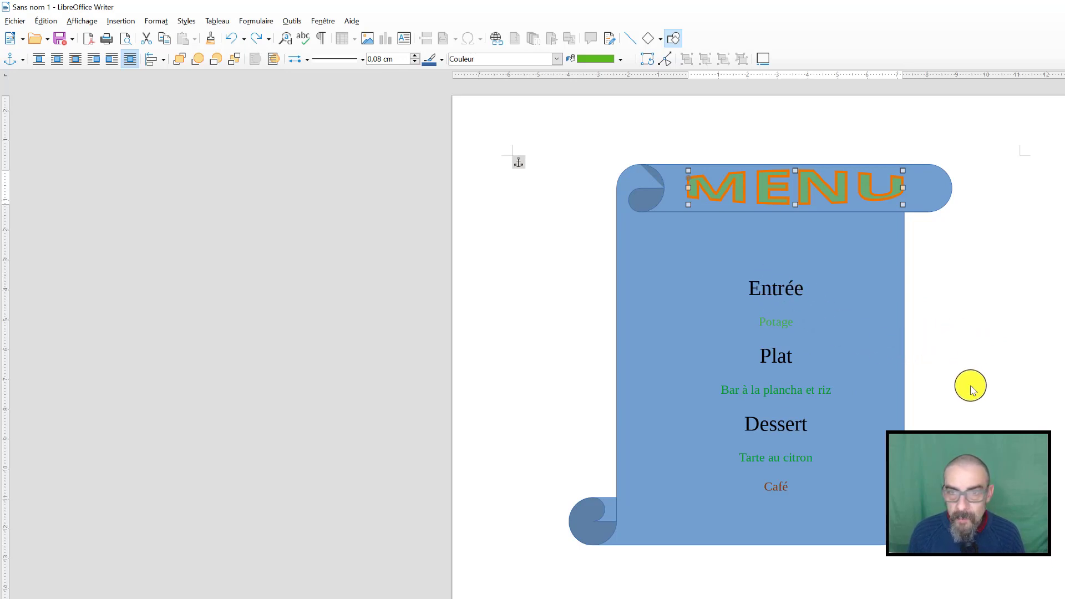
Move the dishes' text box up to centre it within the scroll and recolour "Potage" to Vert foncé 2
click(773, 293)
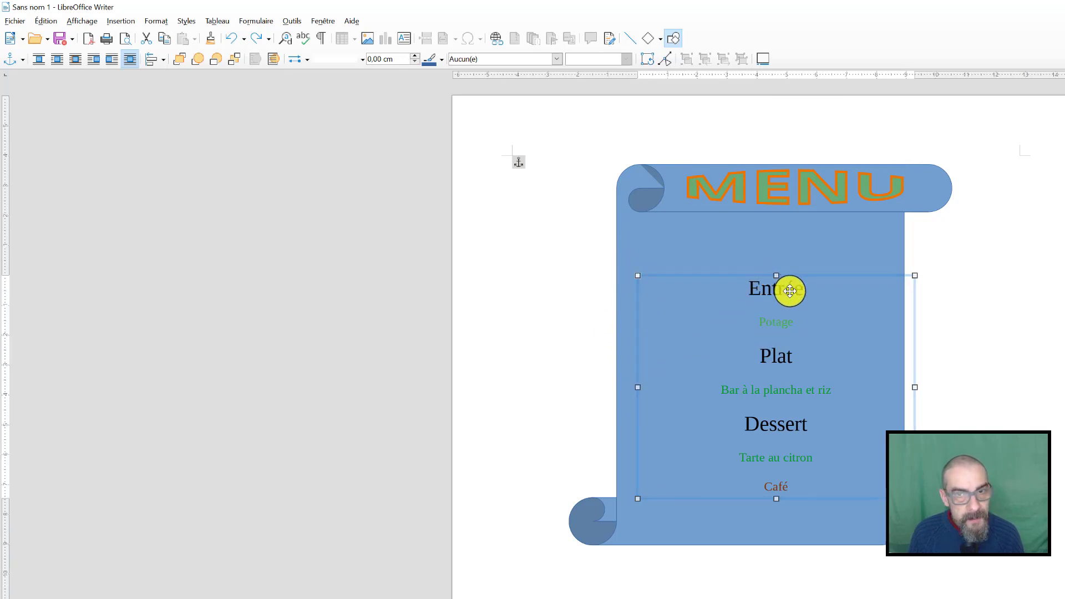
drag(789, 290, 772, 257)
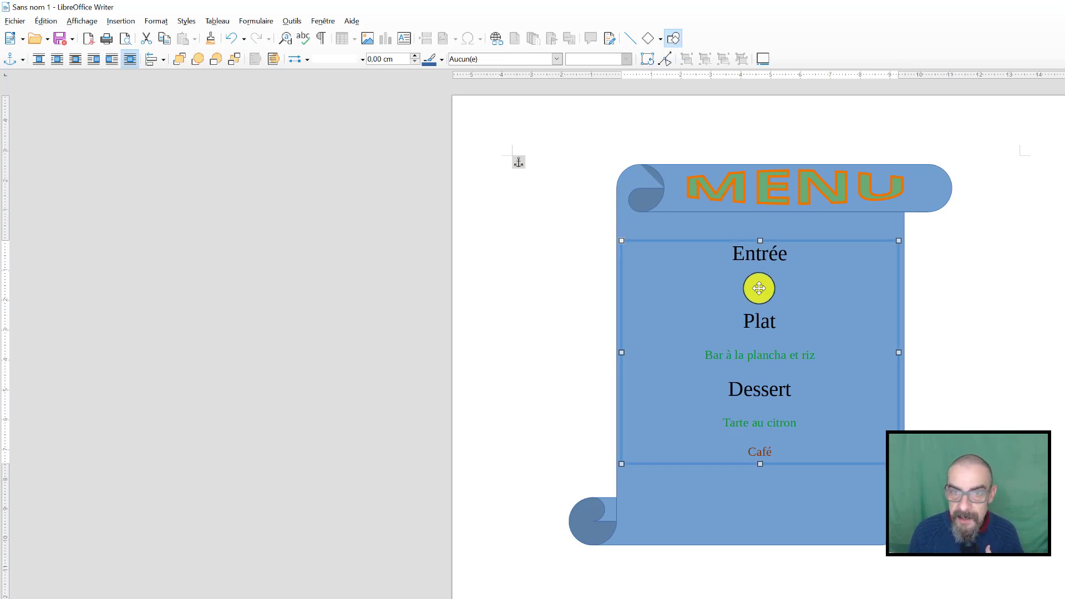
click(759, 288)
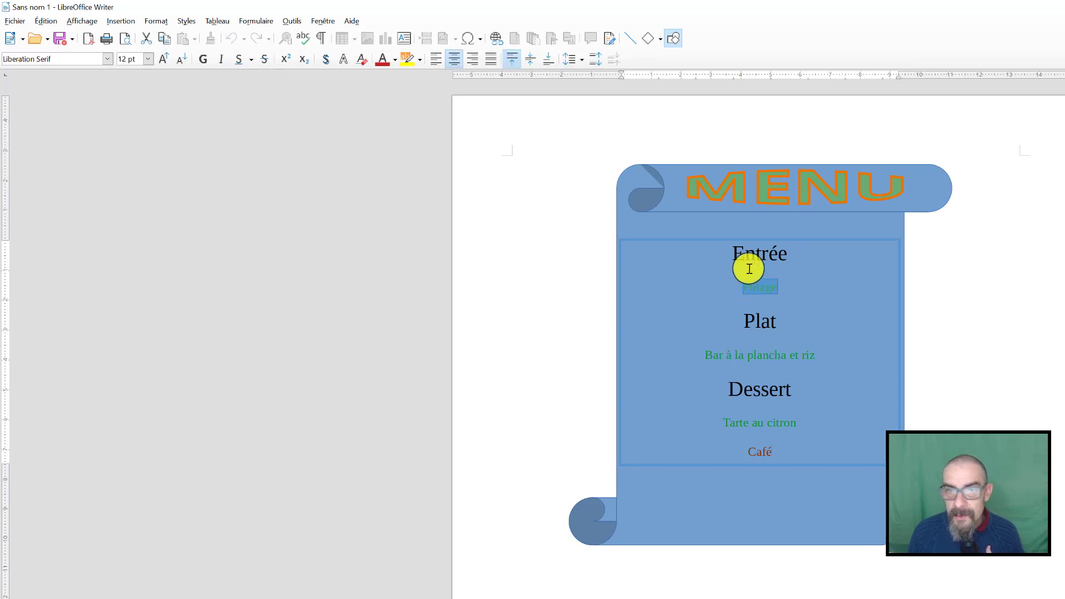
click(395, 60)
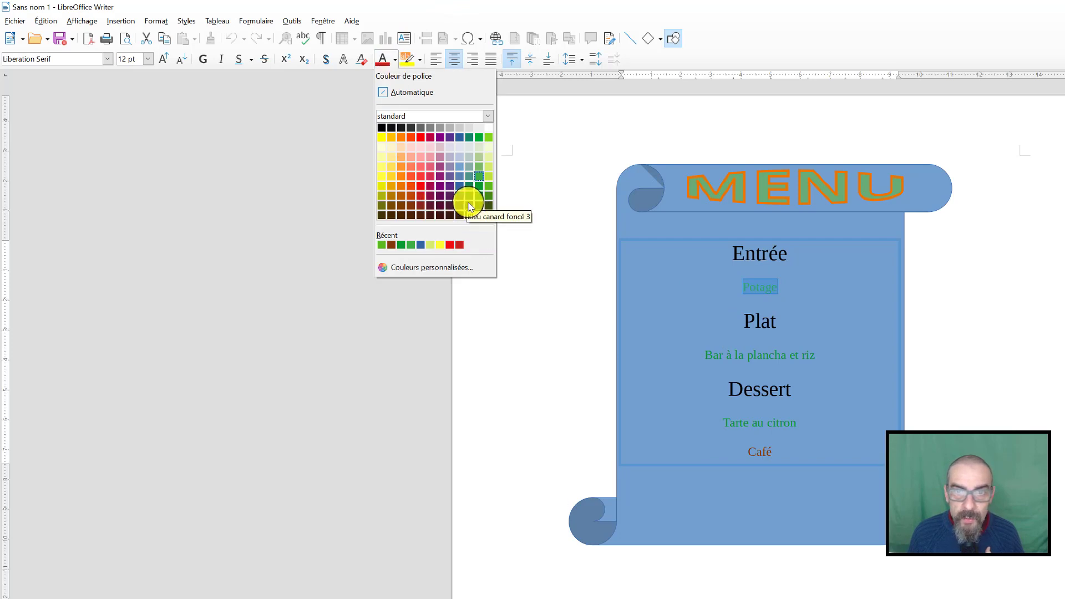
click(476, 198)
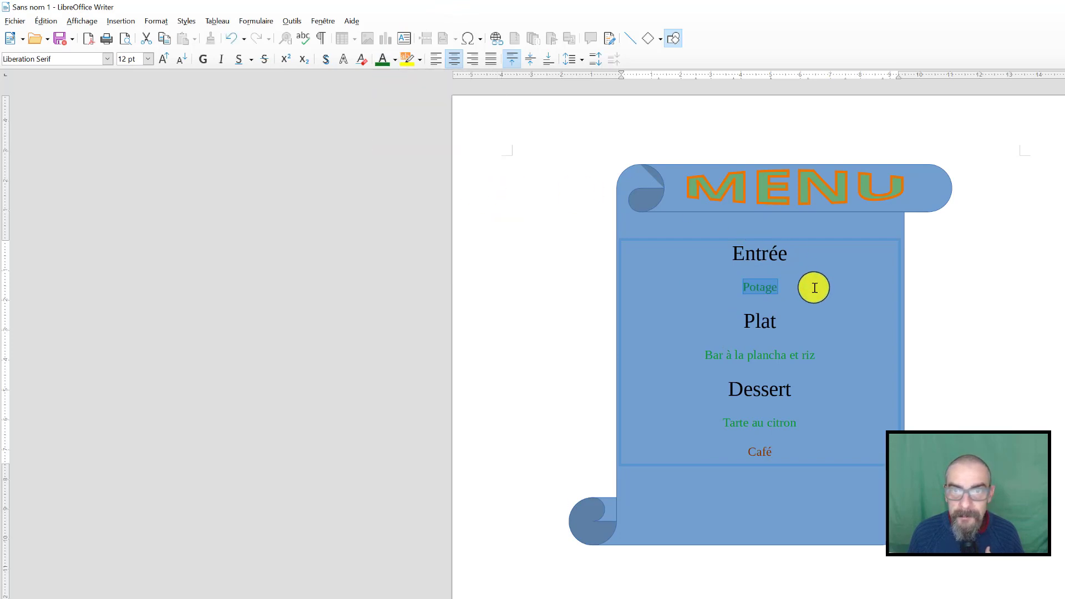
click(512, 162)
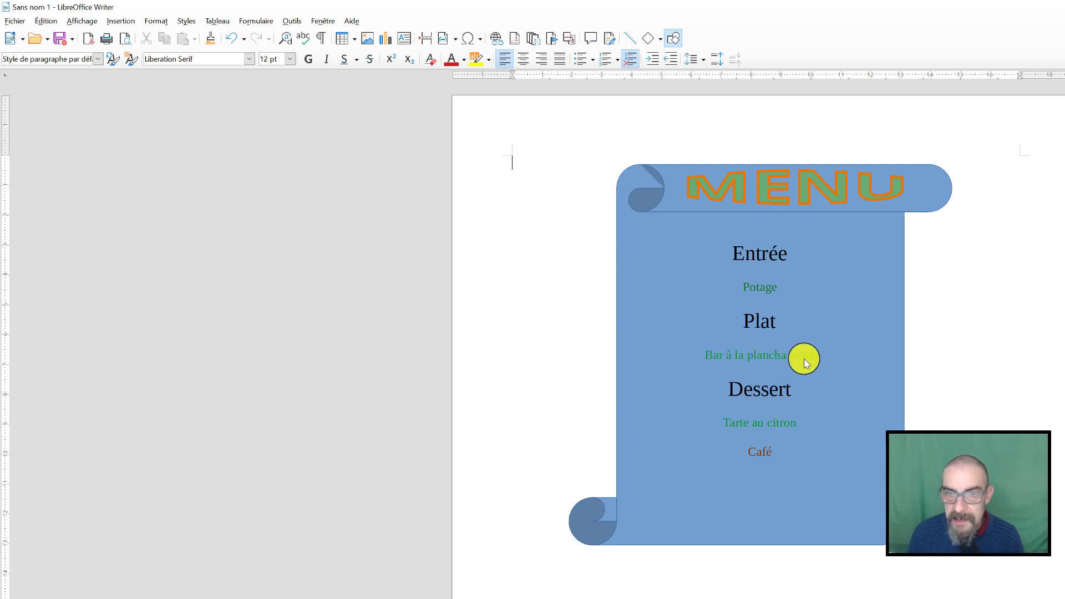
Recolour the lines "Bar à la plancha et riz" and "Tarte au citron" to Vert foncé 2
click(778, 357)
double_click(777, 356)
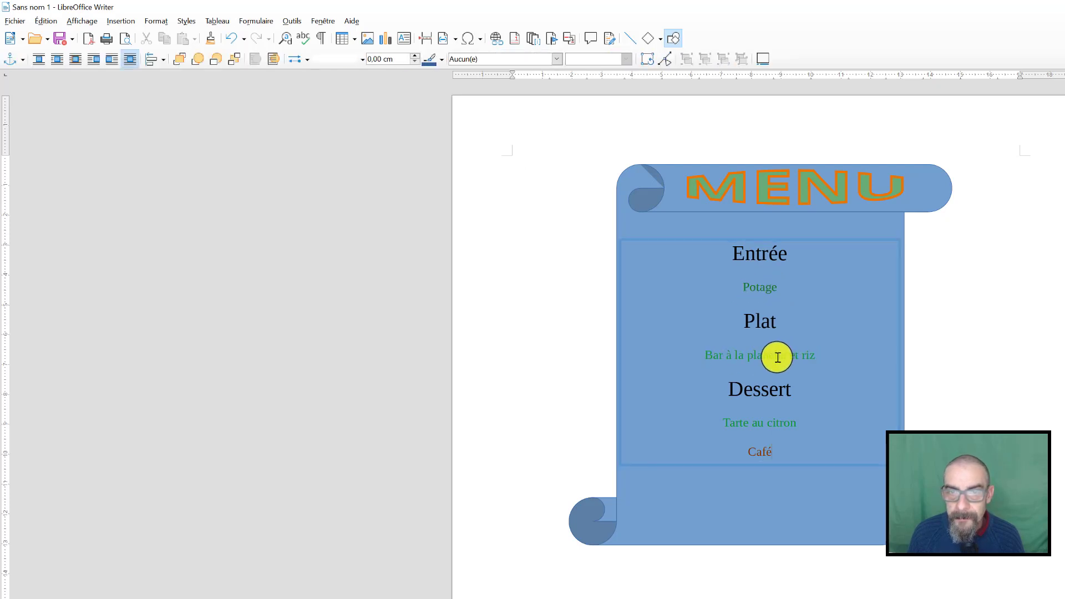
double_click(778, 358)
triple_click(778, 357)
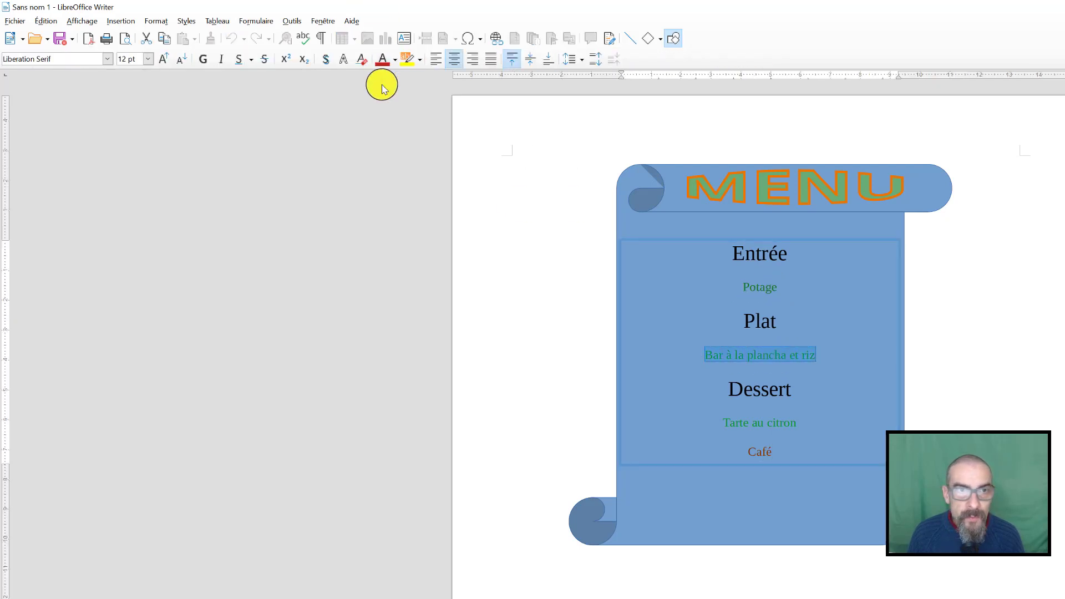
click(394, 61)
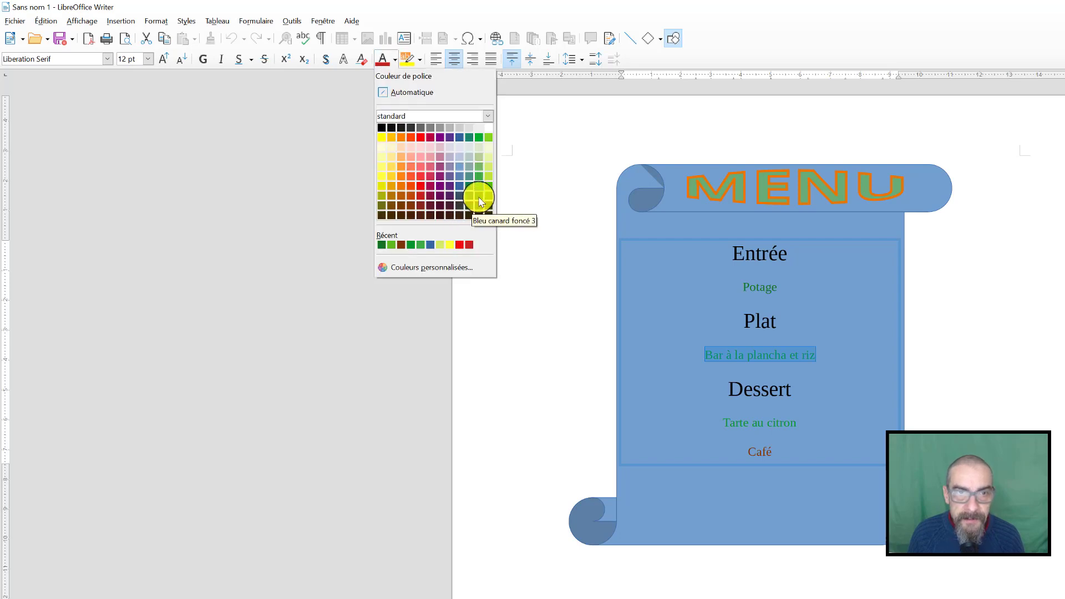
click(481, 194)
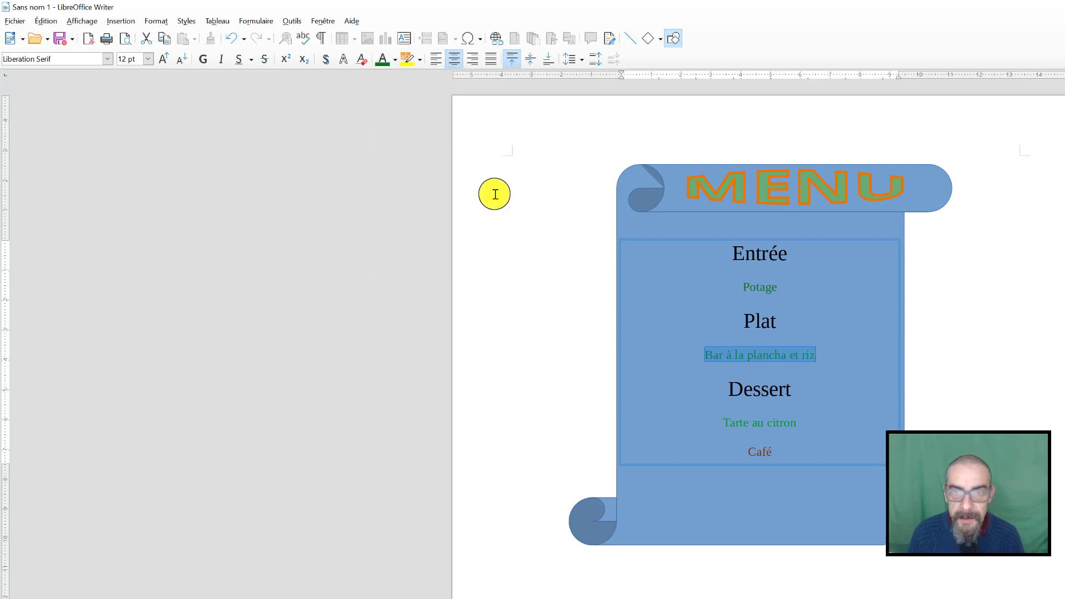
triple_click(764, 420)
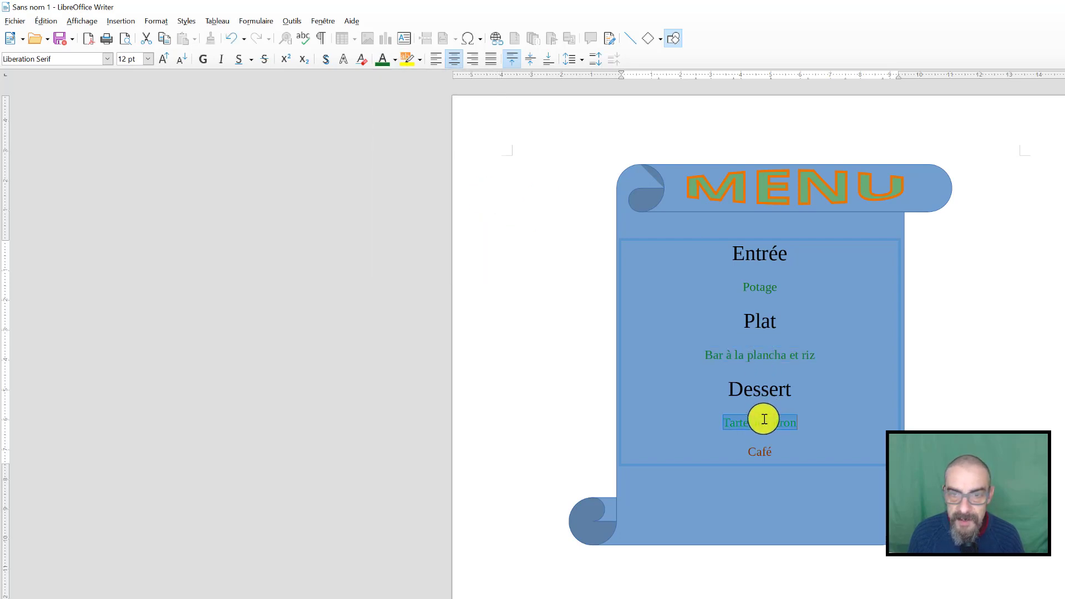
click(397, 60)
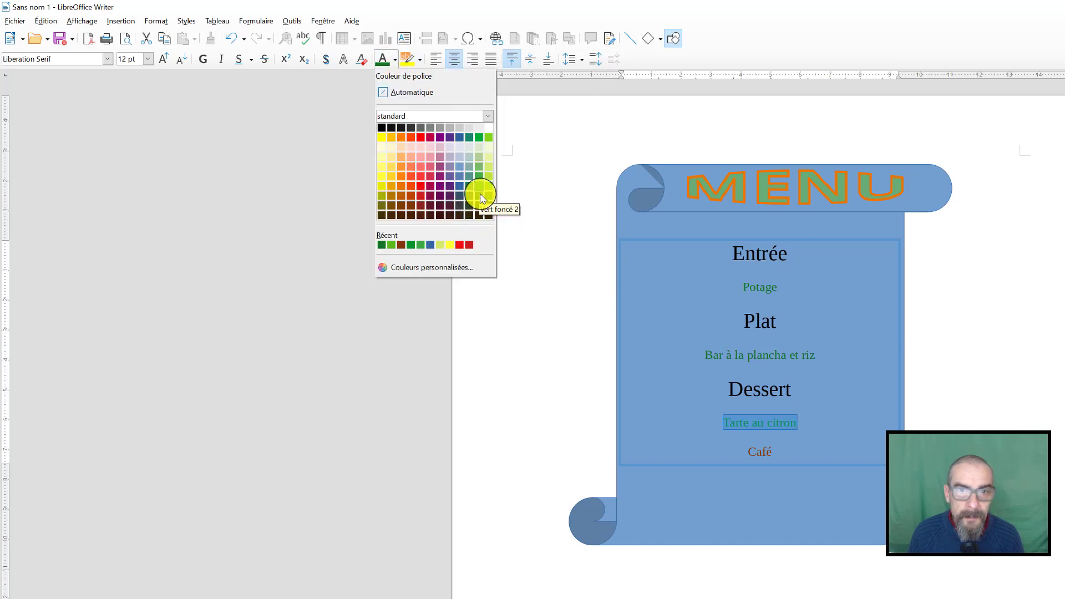
click(481, 195)
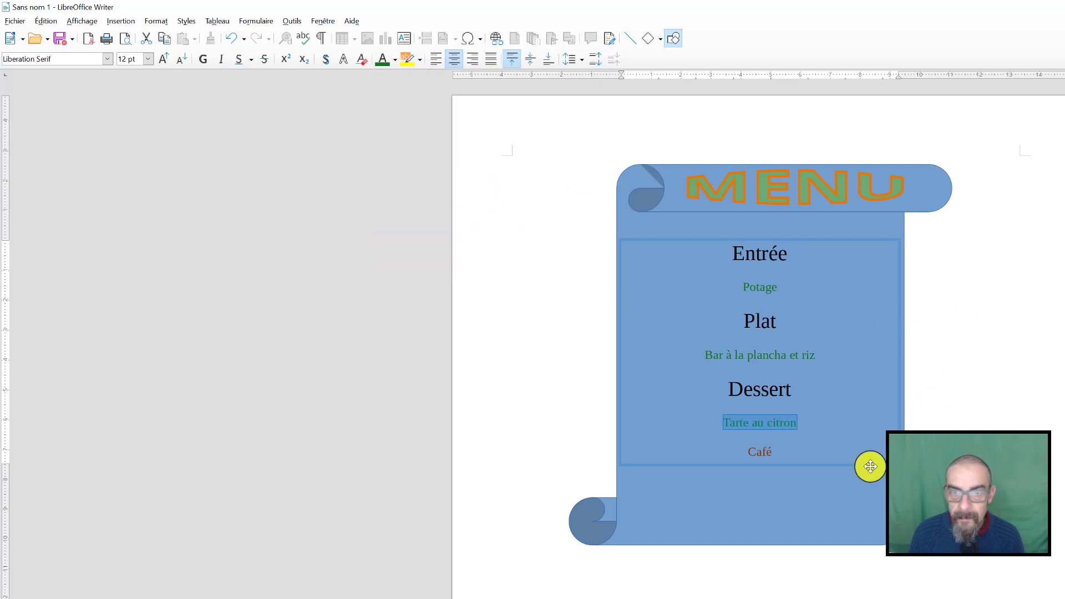
Recolour the word "Café" to white and leave the text box
click(764, 453)
double_click(764, 453)
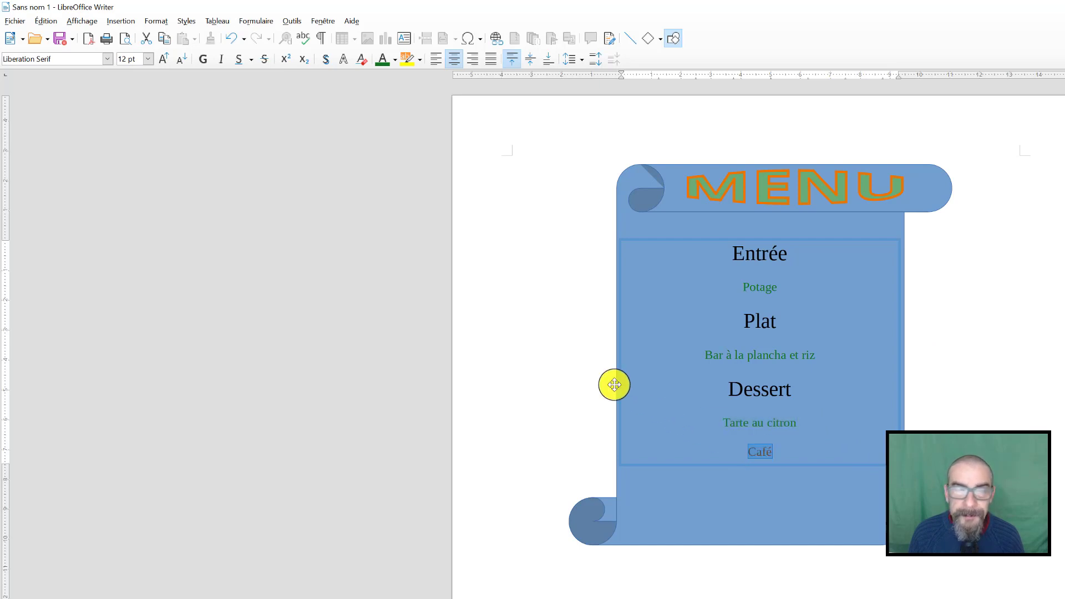
click(395, 61)
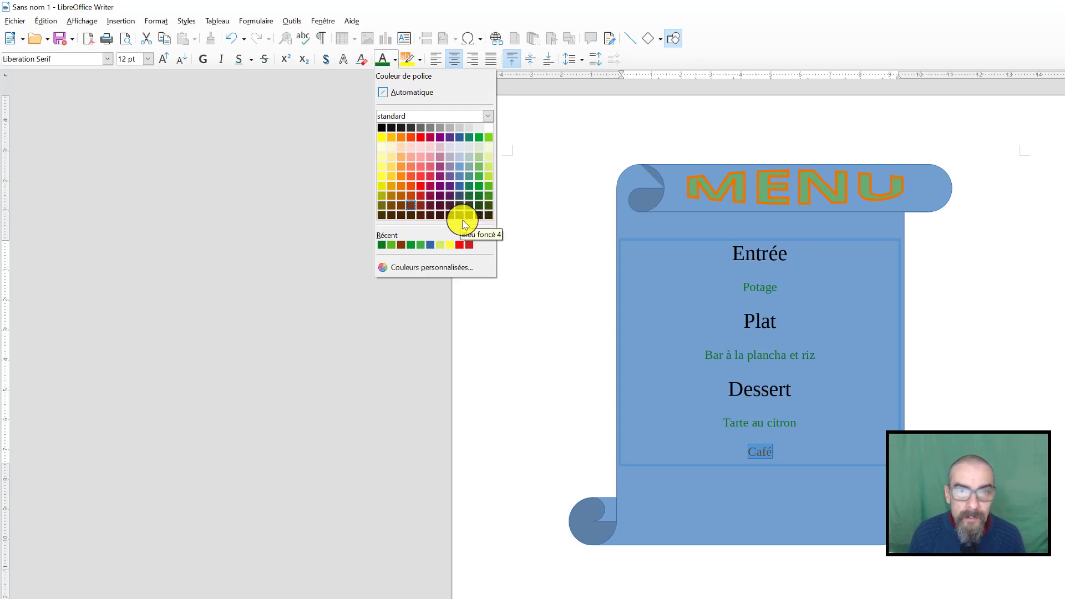
click(487, 129)
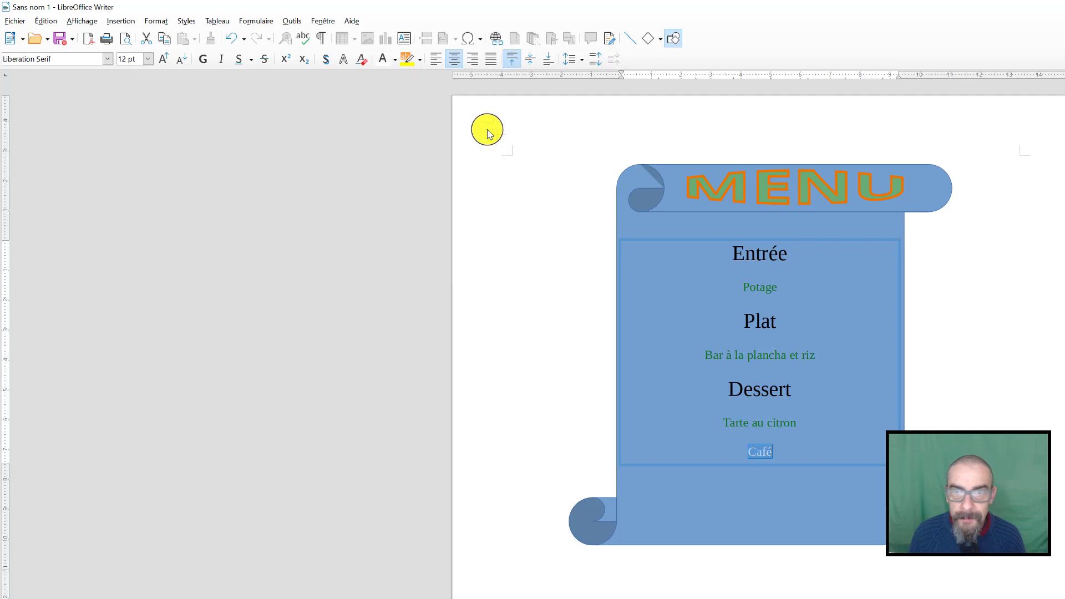
click(1063, 330)
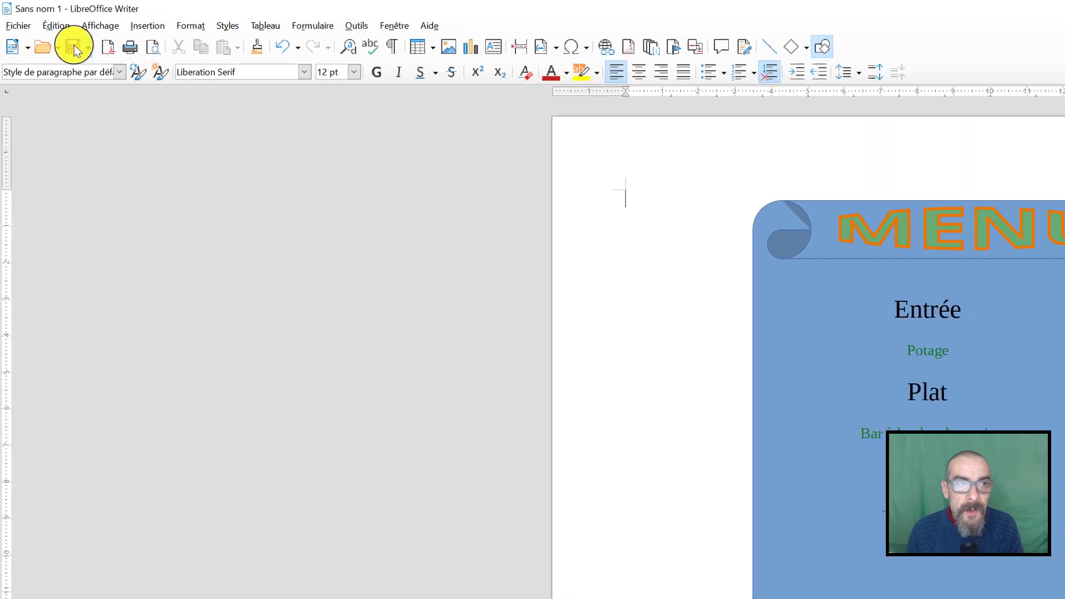
Save the document in the Bureau folder under the name Menu_Document and close it
click(74, 48)
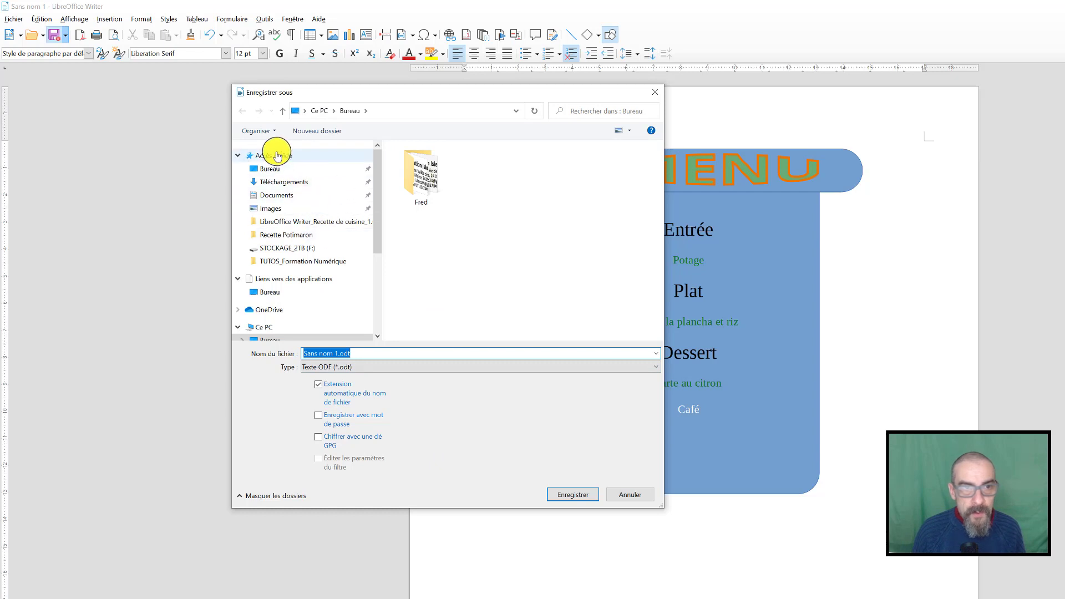
click(262, 174)
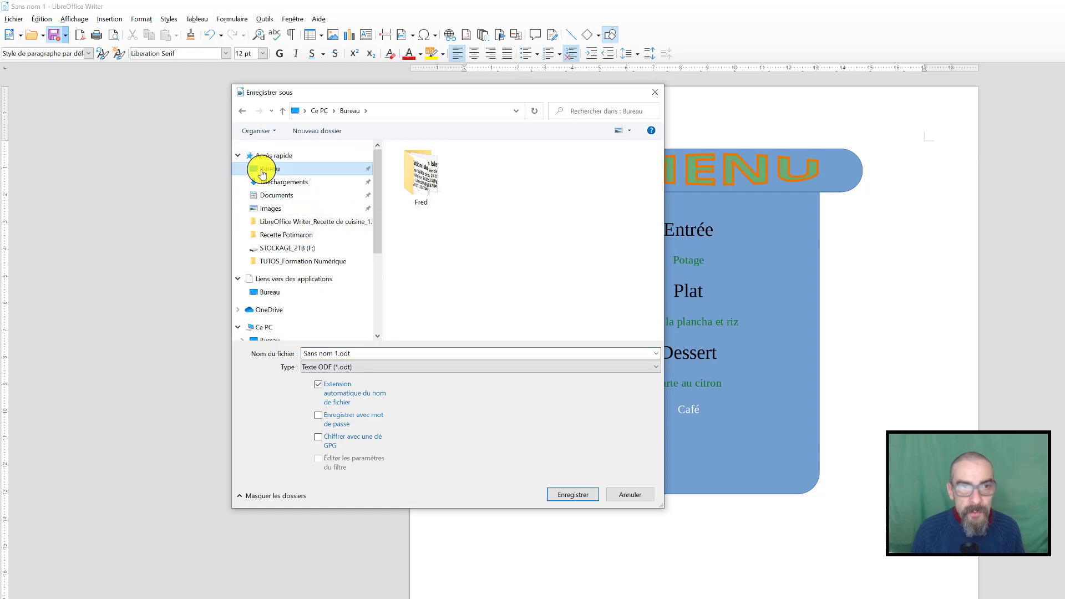
click(271, 209)
click(275, 196)
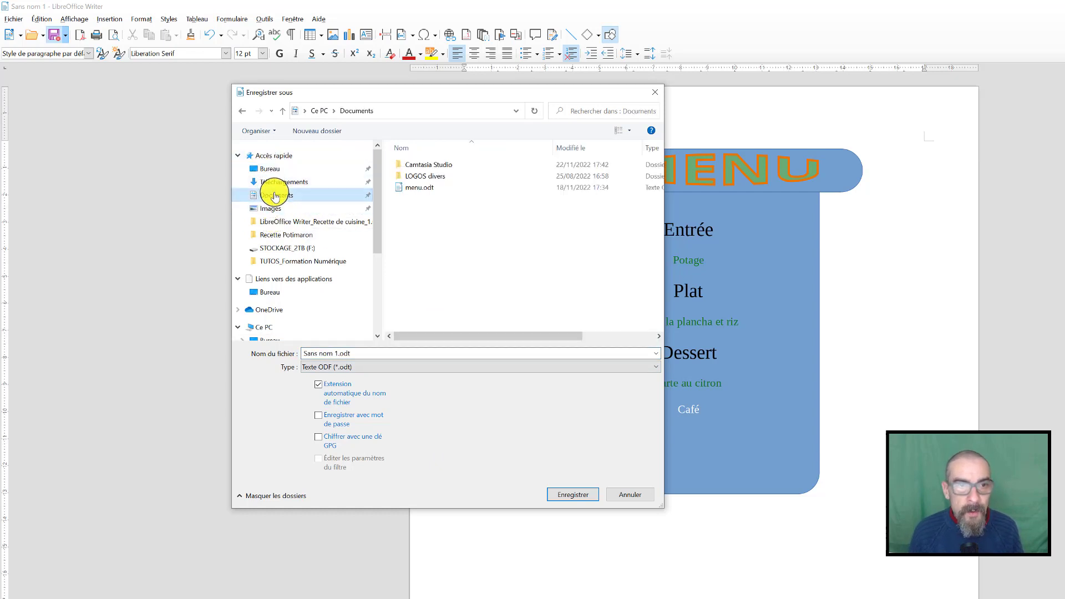
click(283, 253)
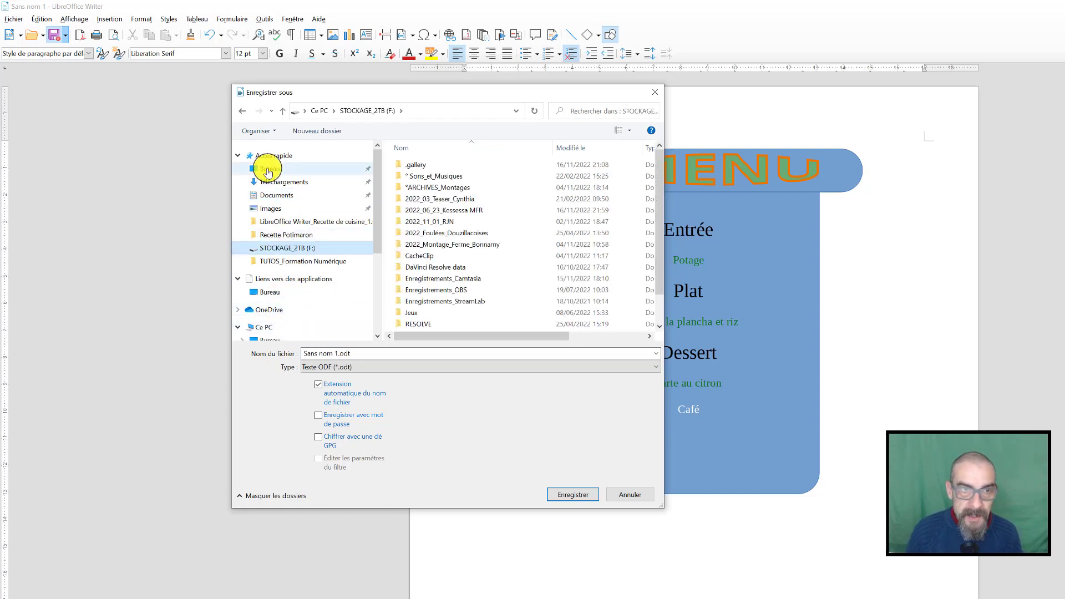
click(268, 171)
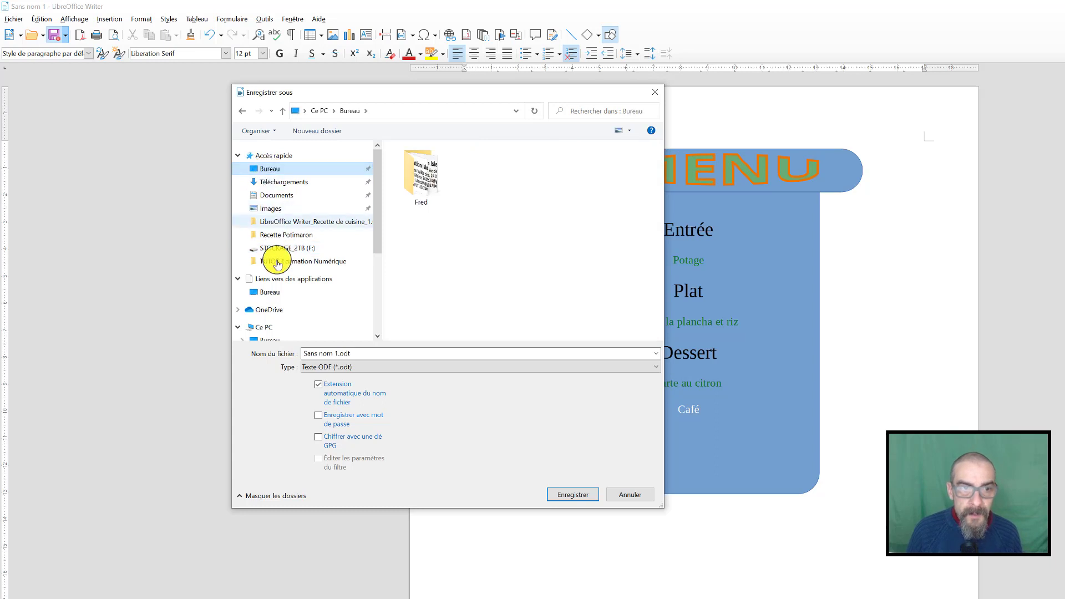
click(329, 349)
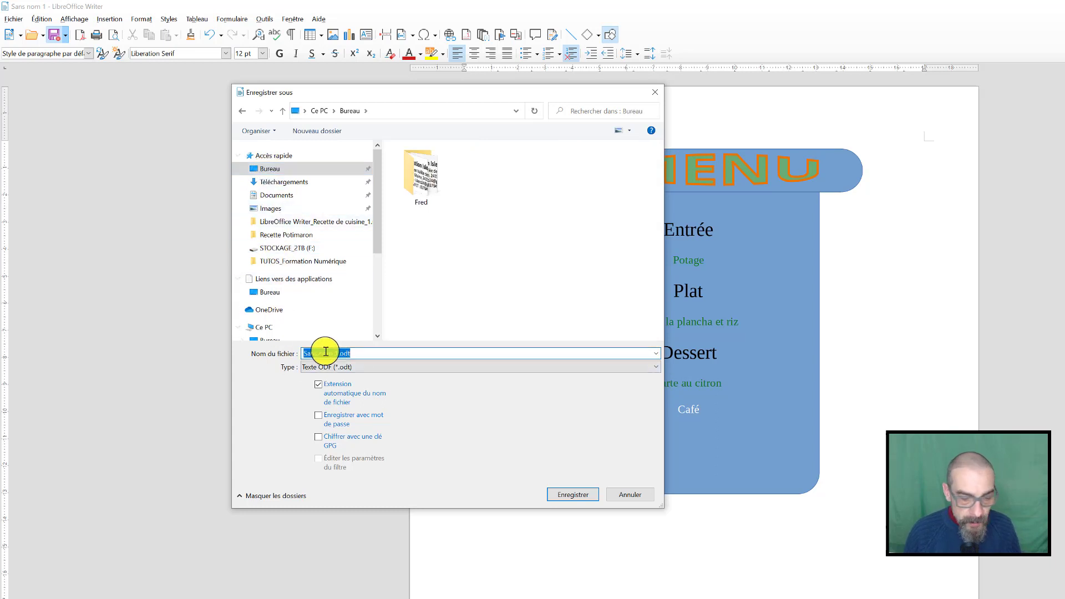
text(Menu_Docu)
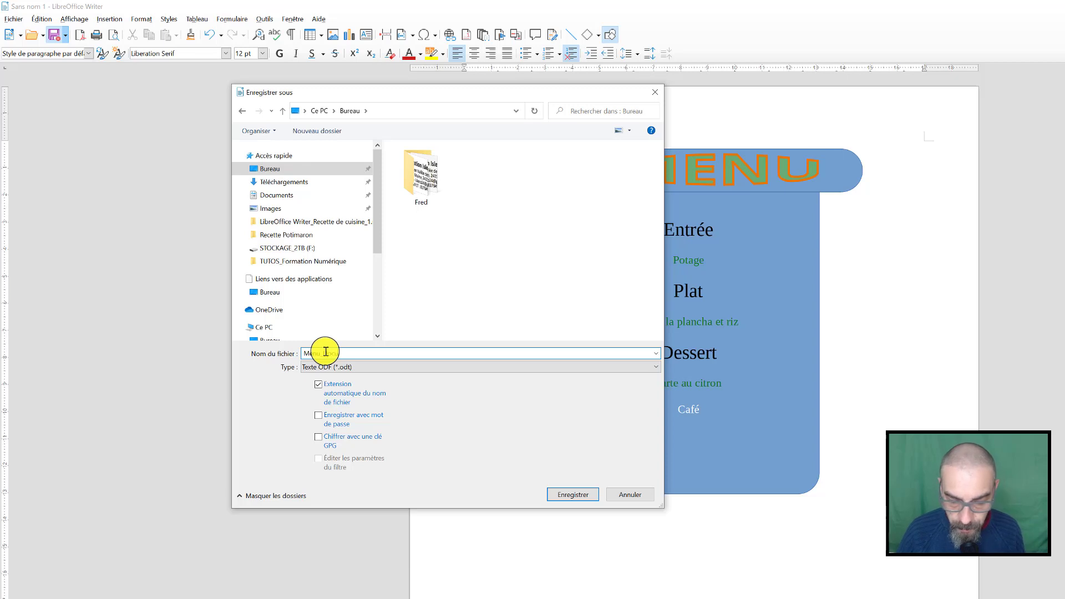
text(ment)
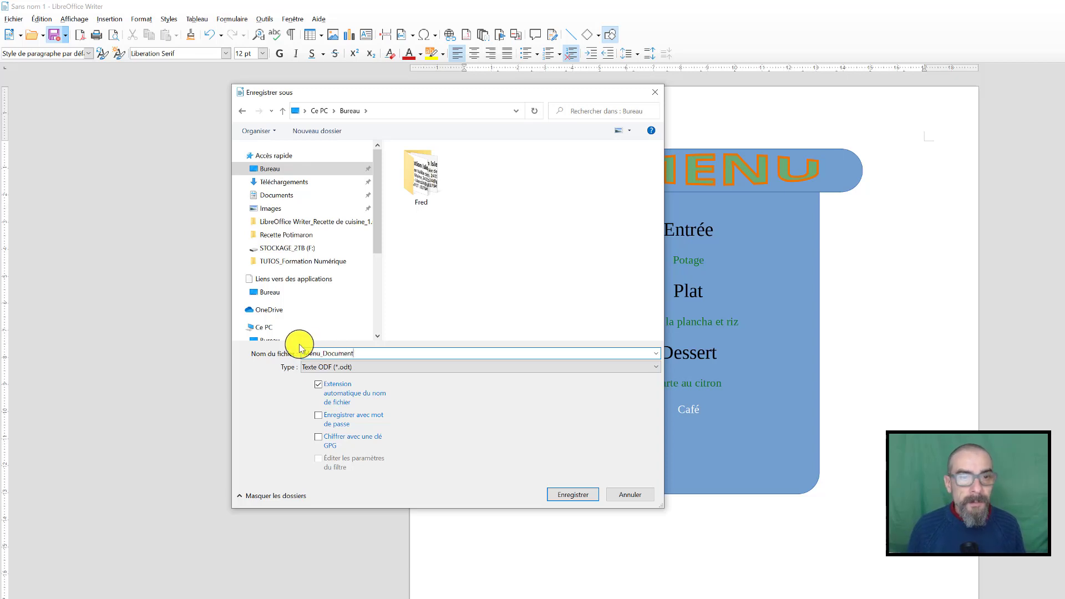
click(574, 495)
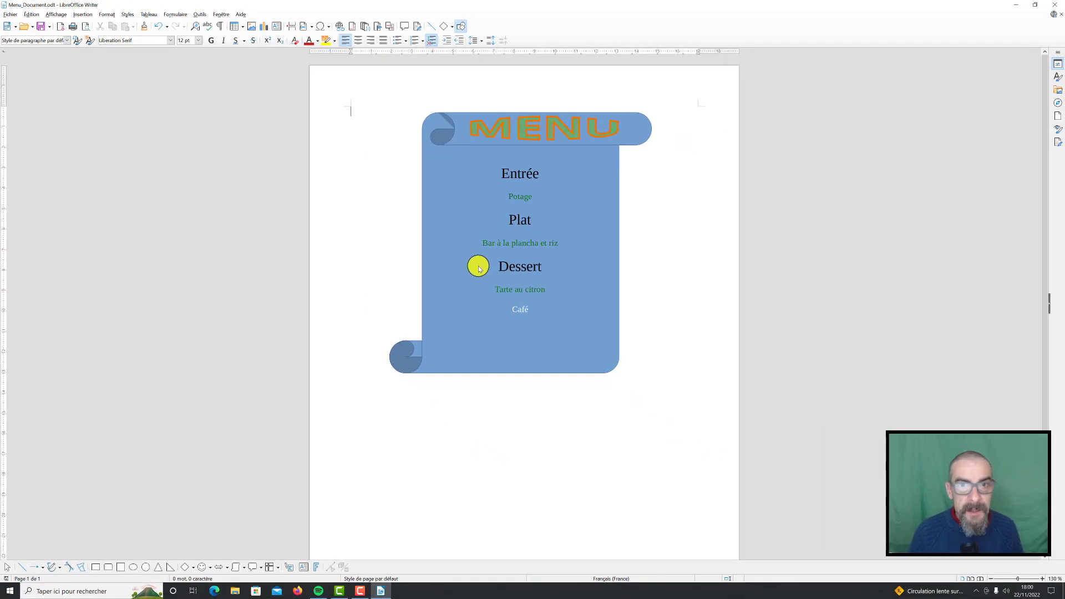
click(1057, 4)
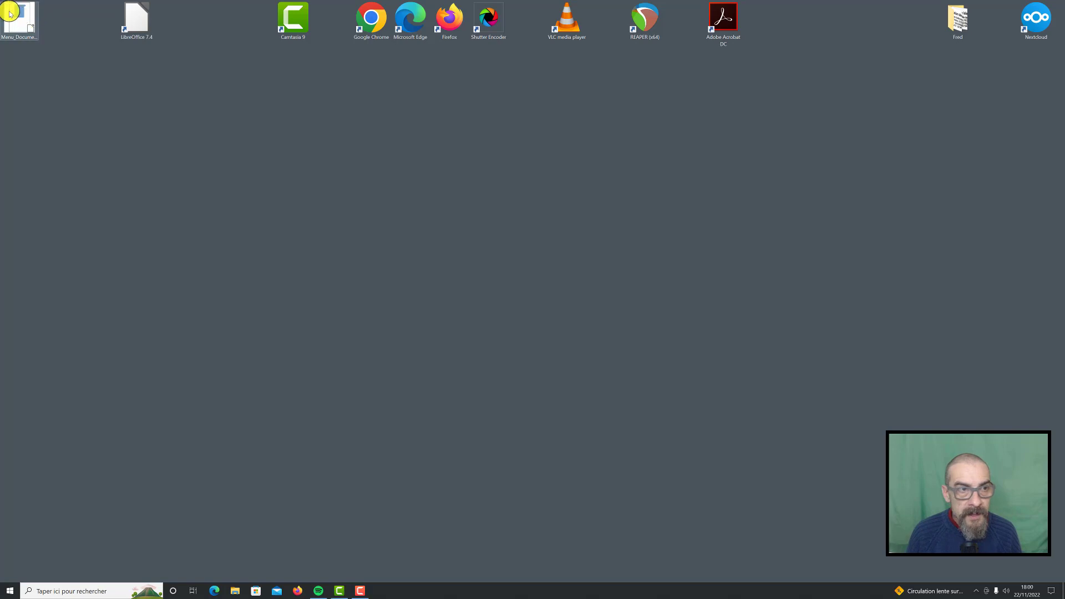
Move the Menu_Document file to an empty area of the desktop and open it in LibreOffice Writer
drag(26, 33, 170, 192)
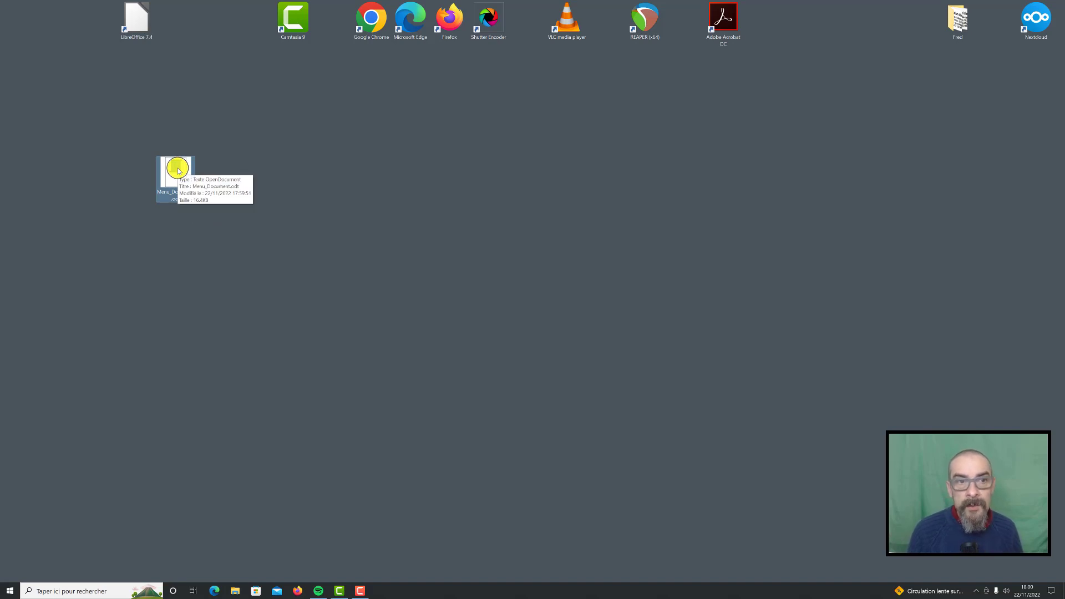
double_click(178, 171)
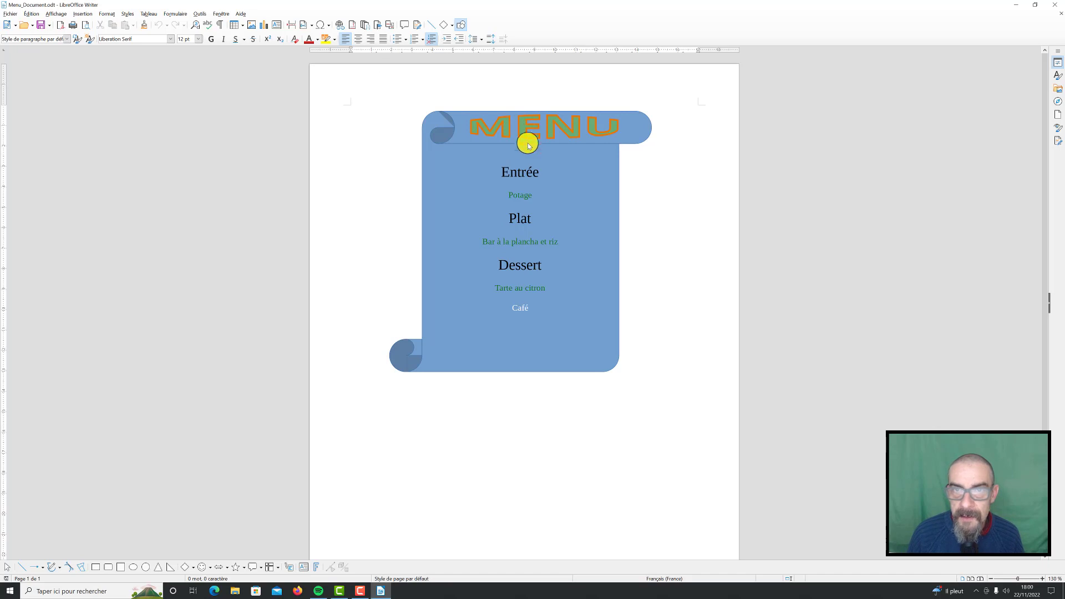
Change the fill colour of the "MENU" Fontwork title to a pale green and deselect it
click(511, 172)
click(523, 126)
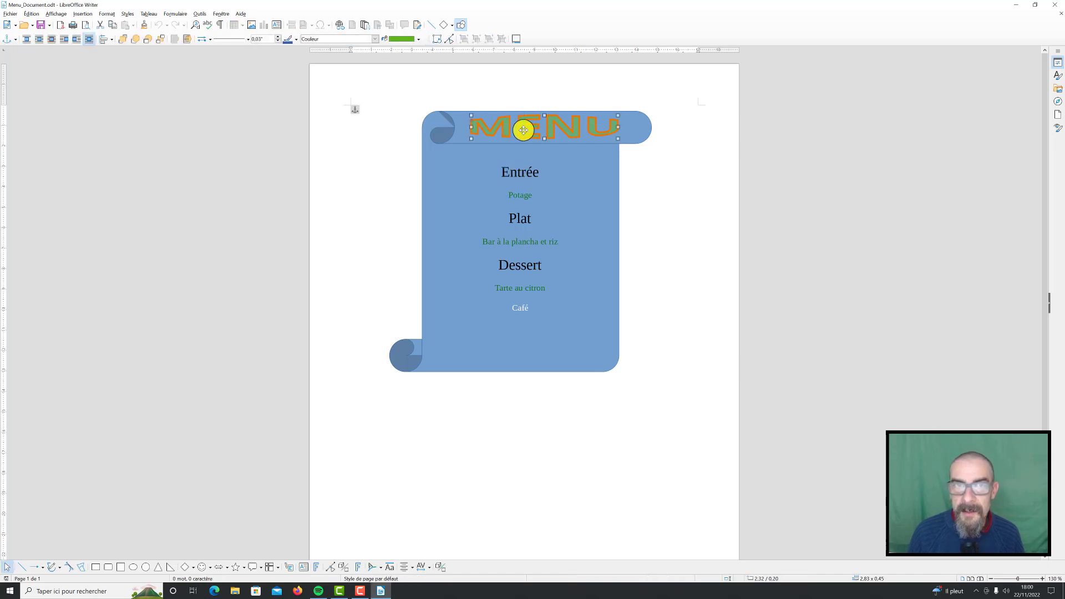
click(418, 38)
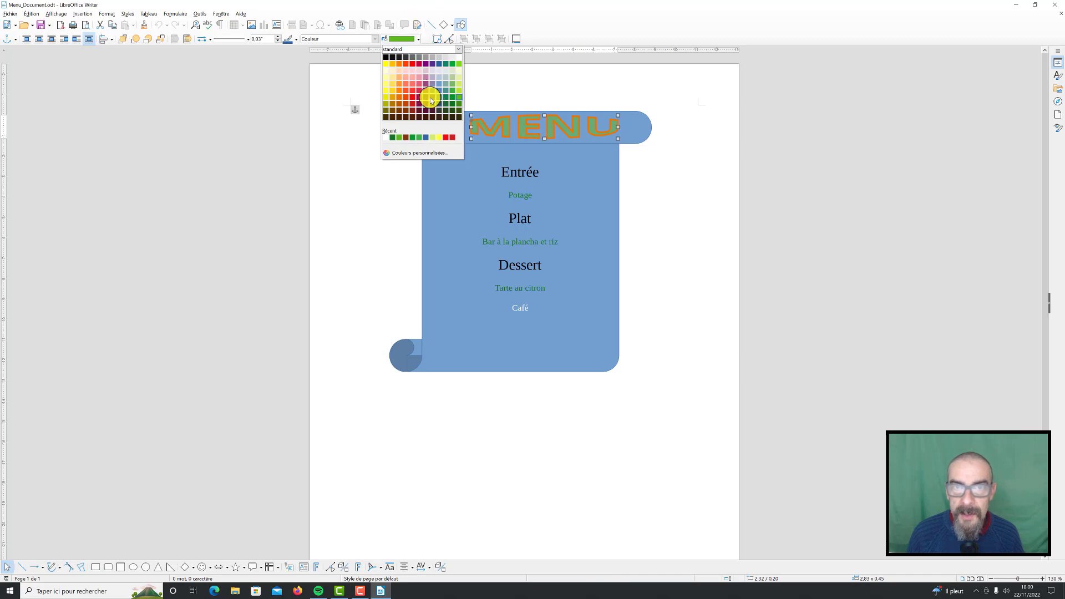
click(385, 83)
click(774, 165)
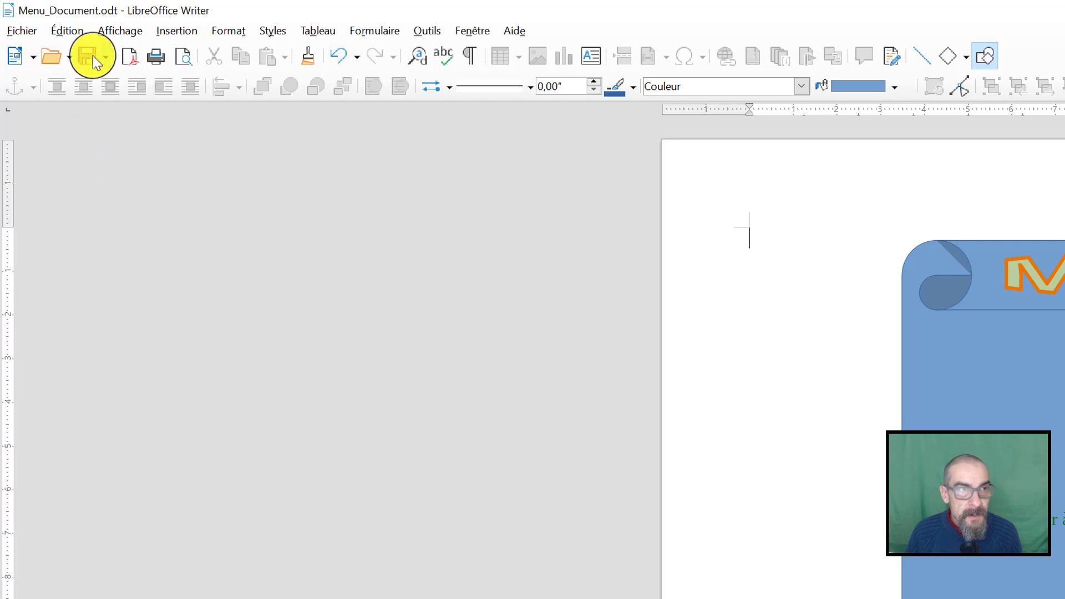
Export the document directly as a PDF named Menu_pou_Mail in the Bureau folder
click(134, 66)
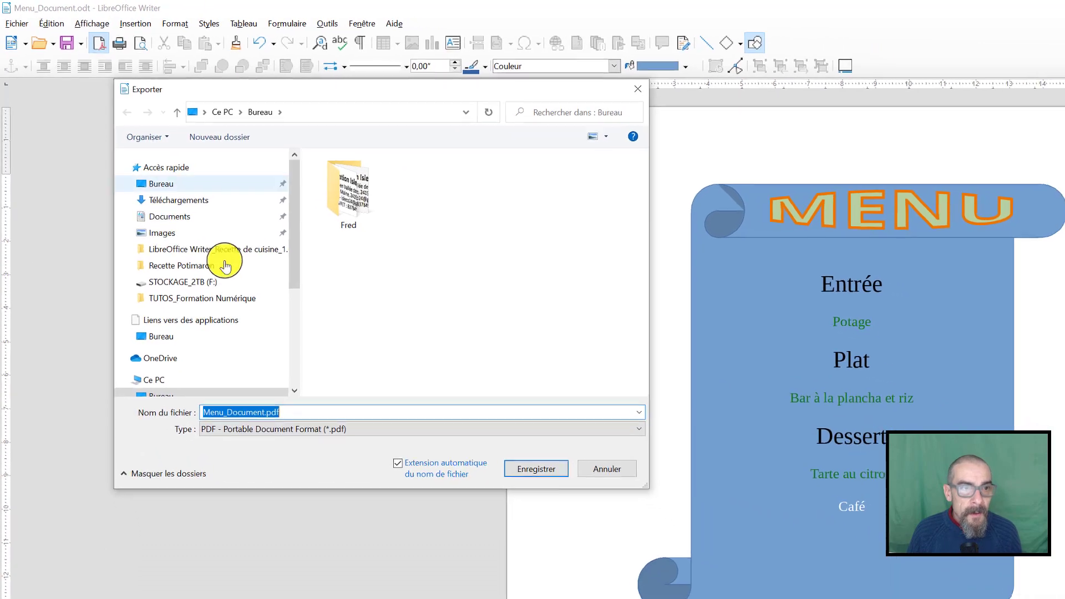
drag(647, 485, 729, 567)
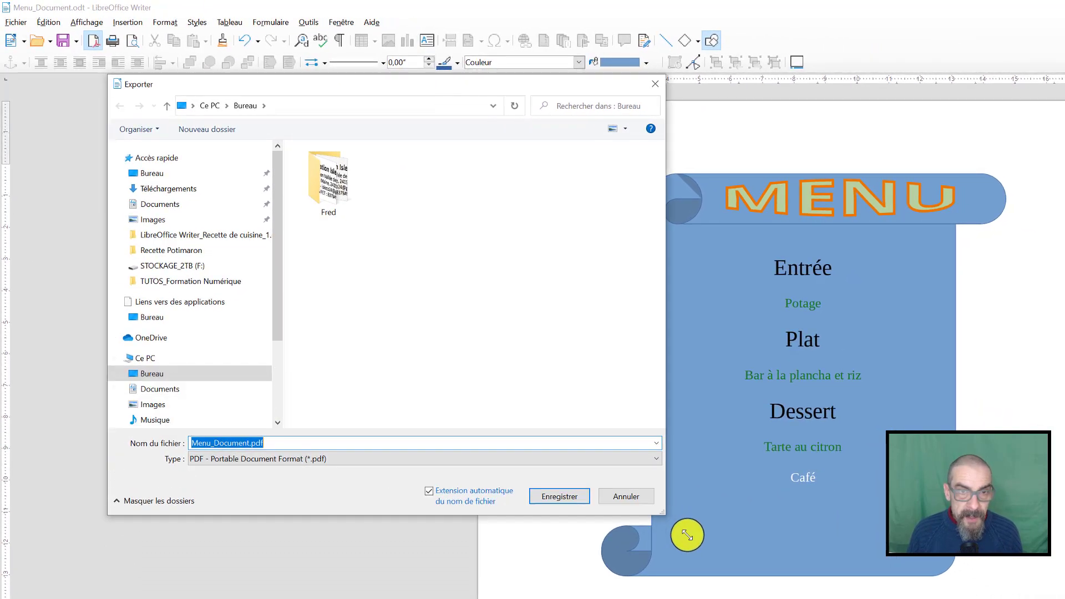
drag(686, 535, 761, 558)
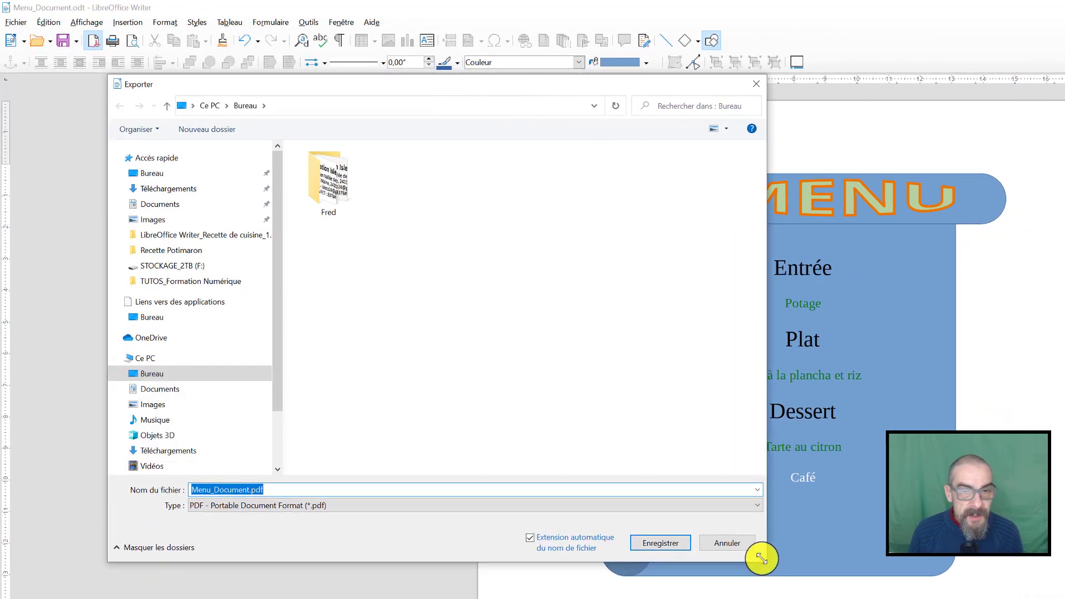
click(148, 174)
double_click(221, 490)
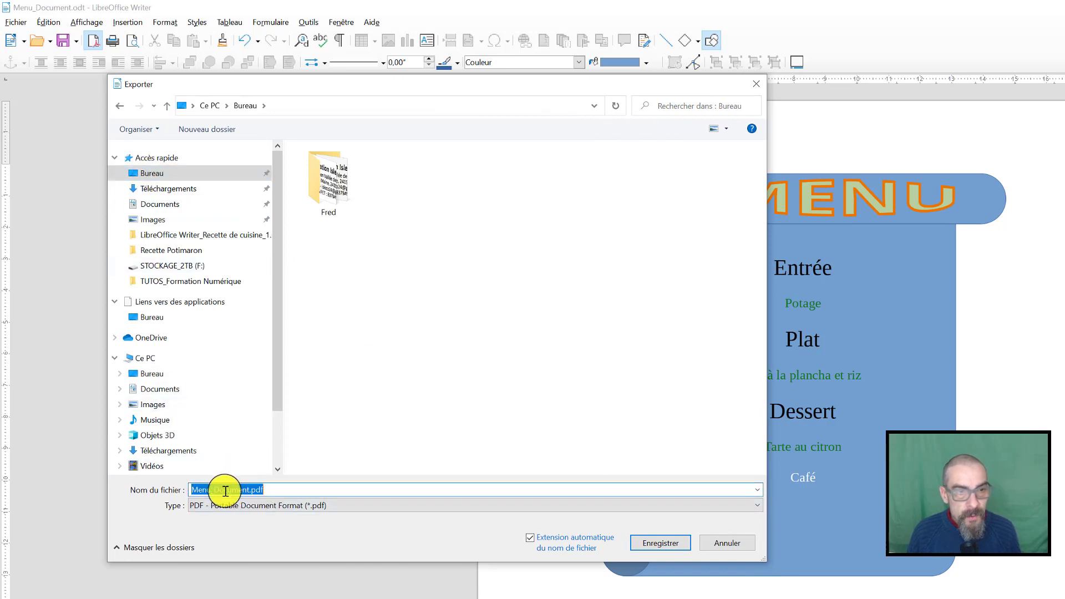
text(M)
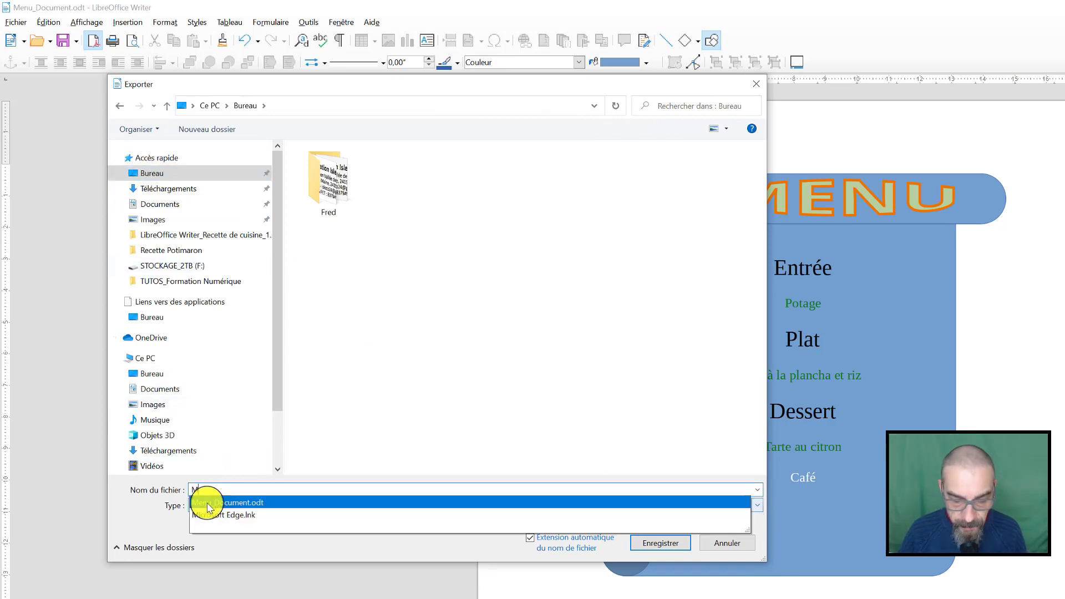
text(enu_)
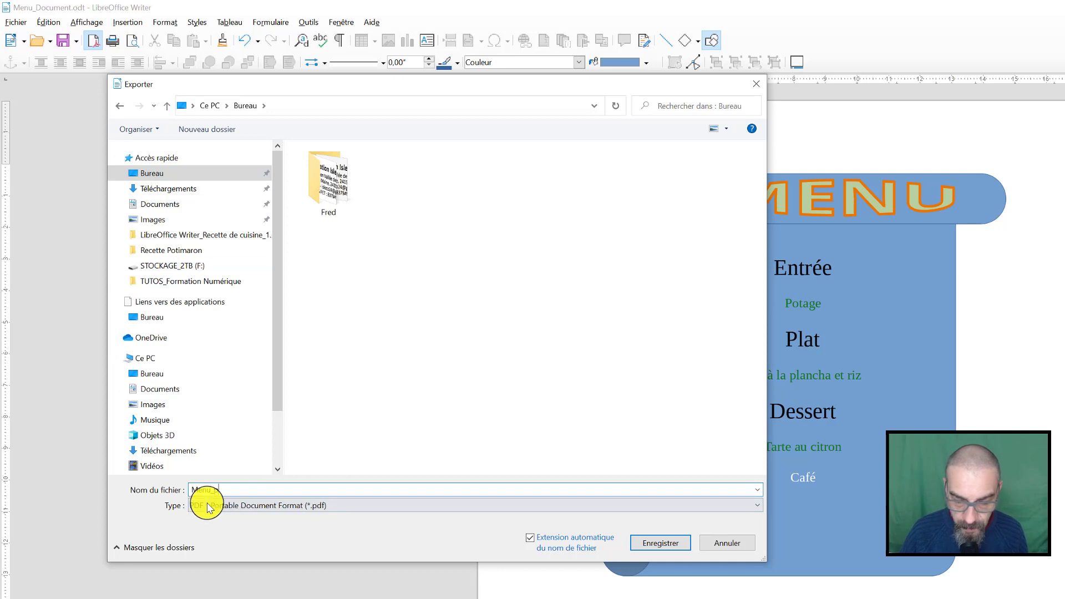
text(pou_Mail)
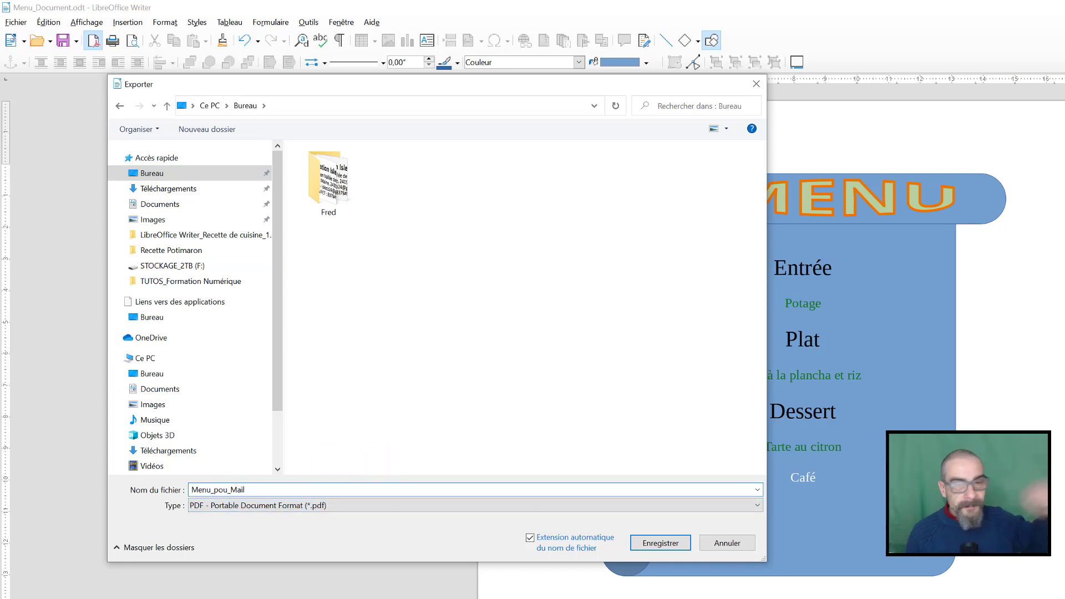
click(669, 547)
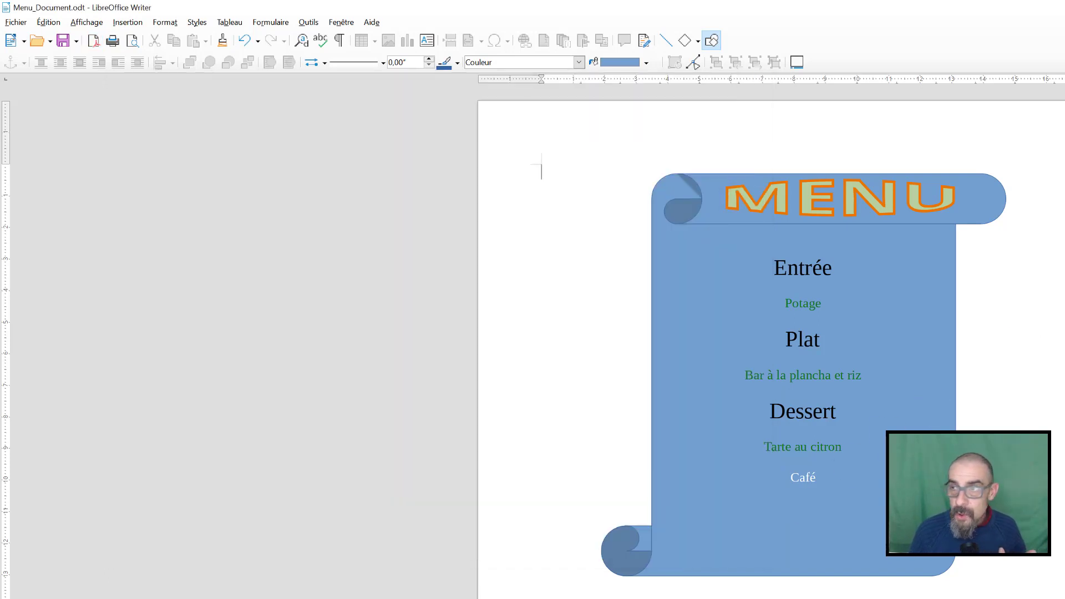
Show the desktop and arrange Menu_pou_Mail.pdf and Menu_Document.odt side by side with a gap between them
key(super+d)
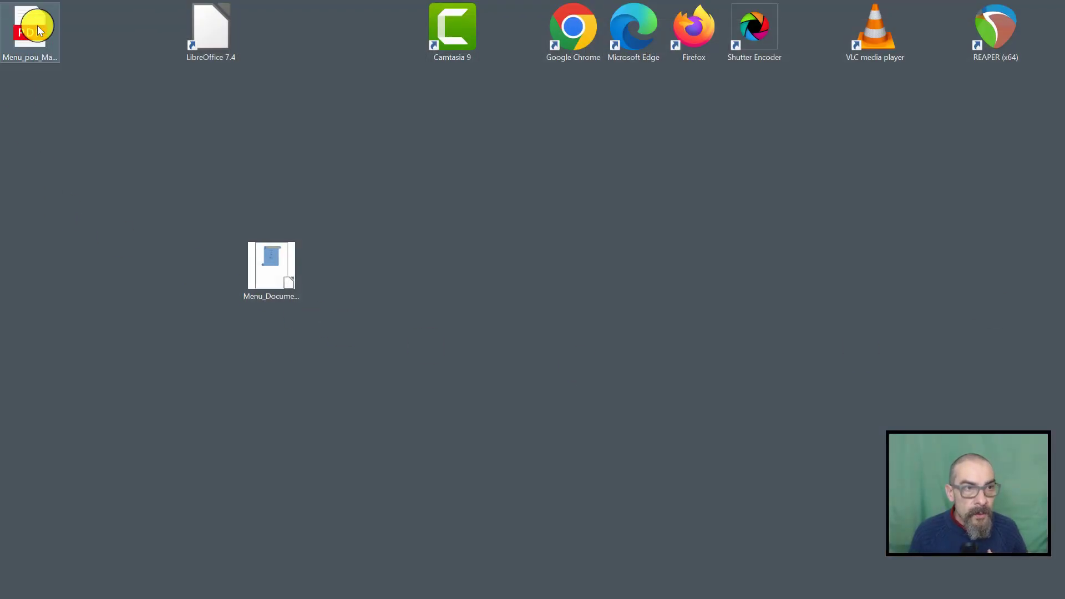
drag(38, 25, 357, 258)
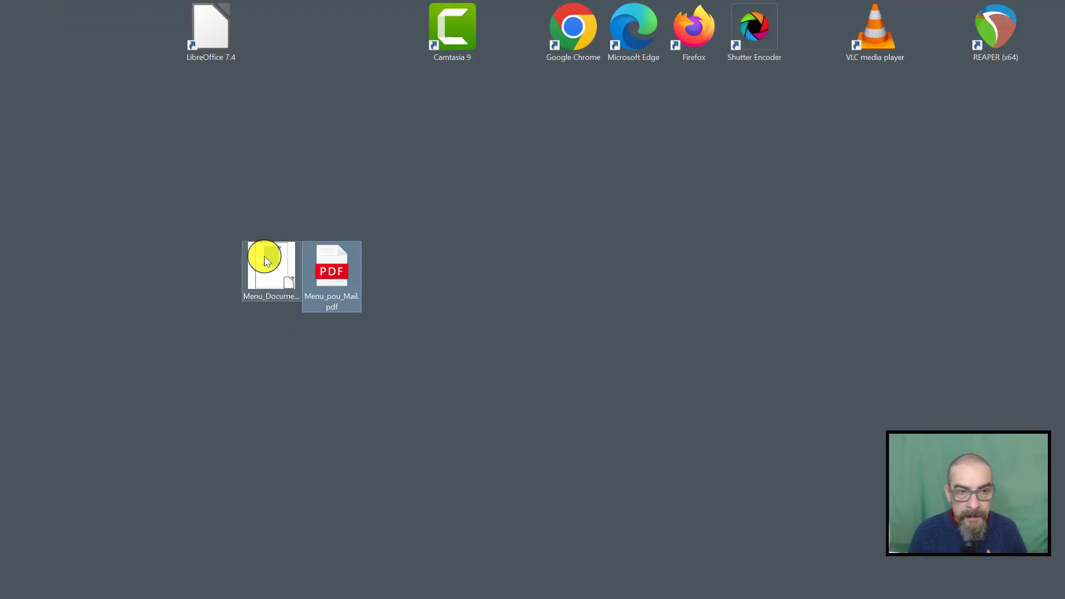
click(269, 260)
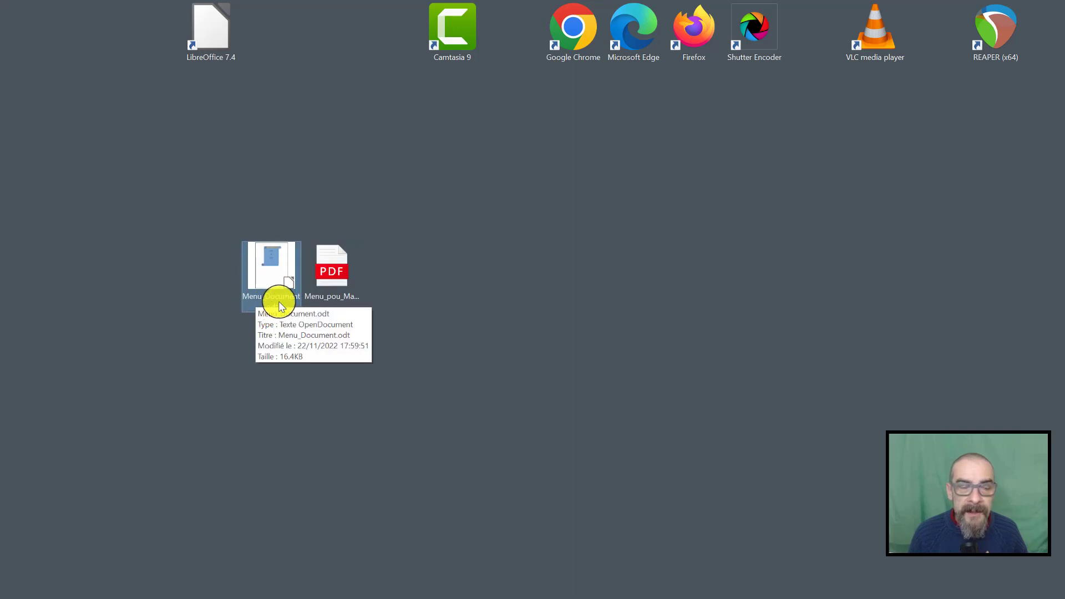
drag(276, 261, 210, 256)
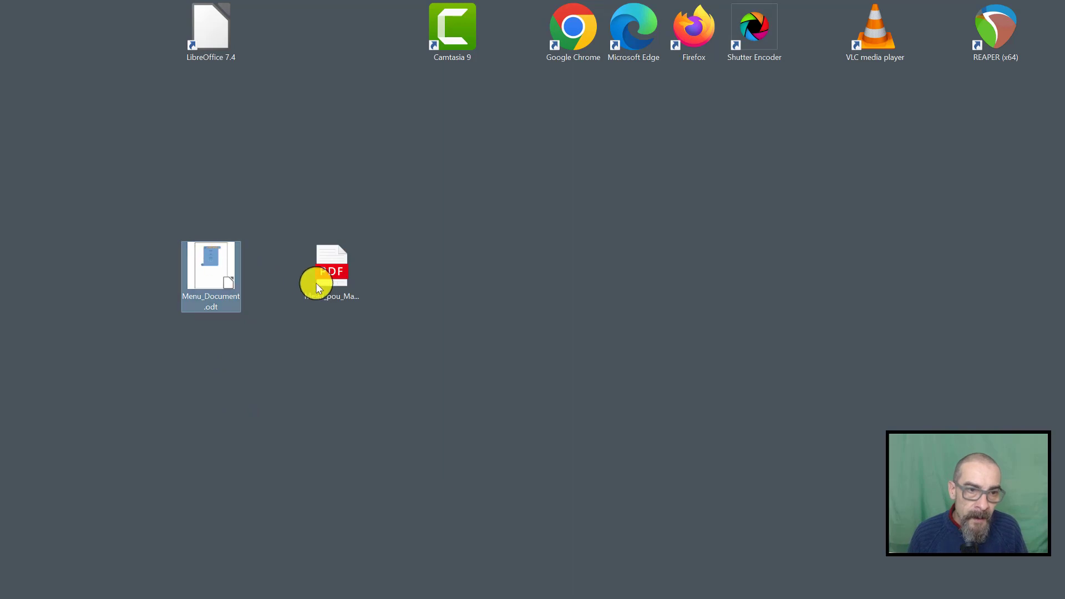
Open Menu_pou_Mail.pdf from the desktop in Microsoft Edge to view the exported menu
click(334, 274)
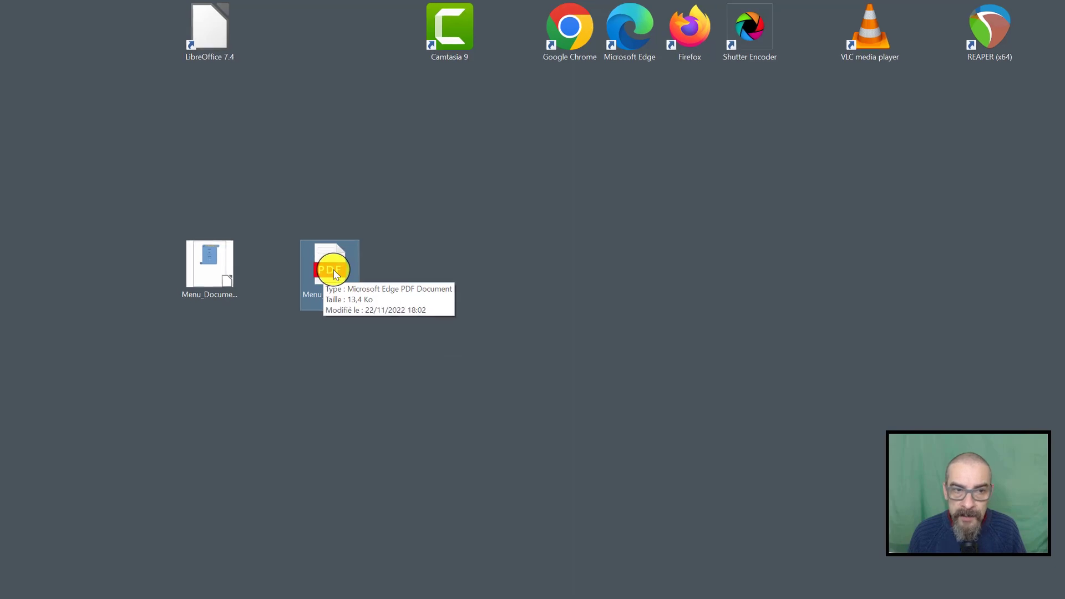
double_click(246, 192)
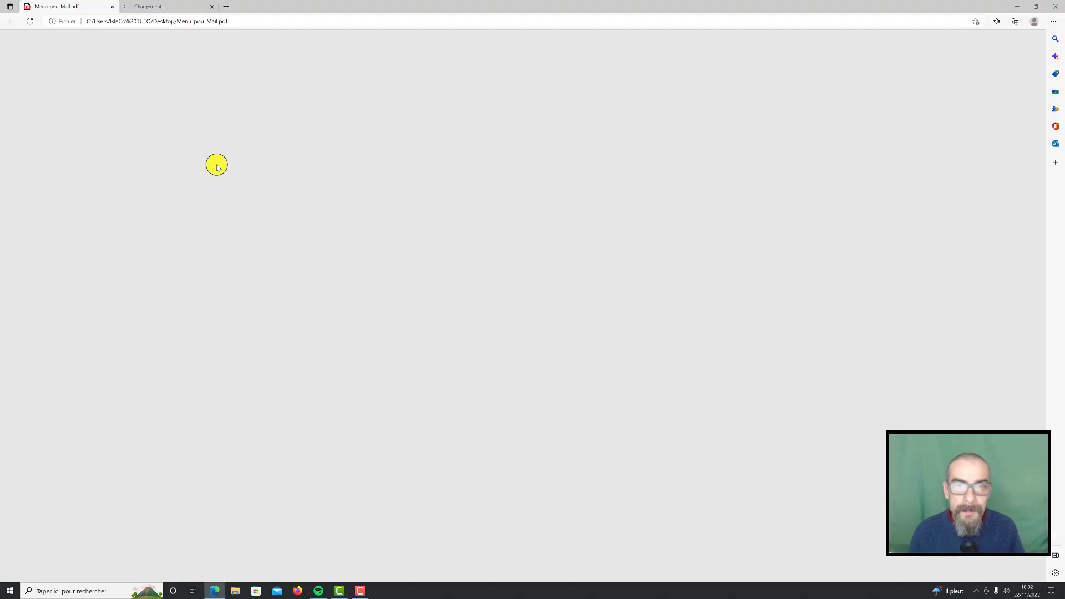